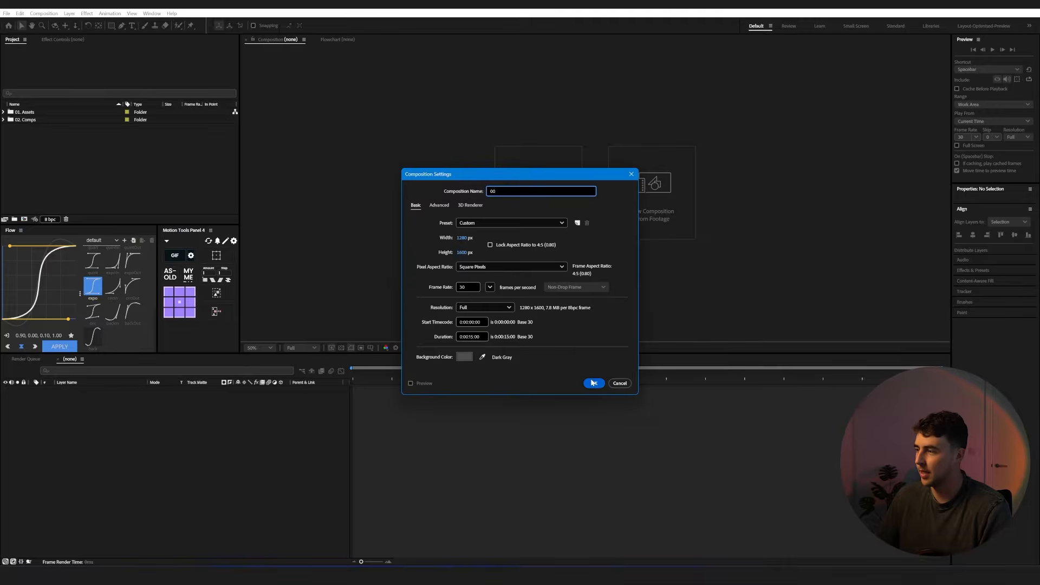
Create a new text layer in composition 00 containing the word ROTATE.
right_click(136, 437)
mouse_move(151, 441)
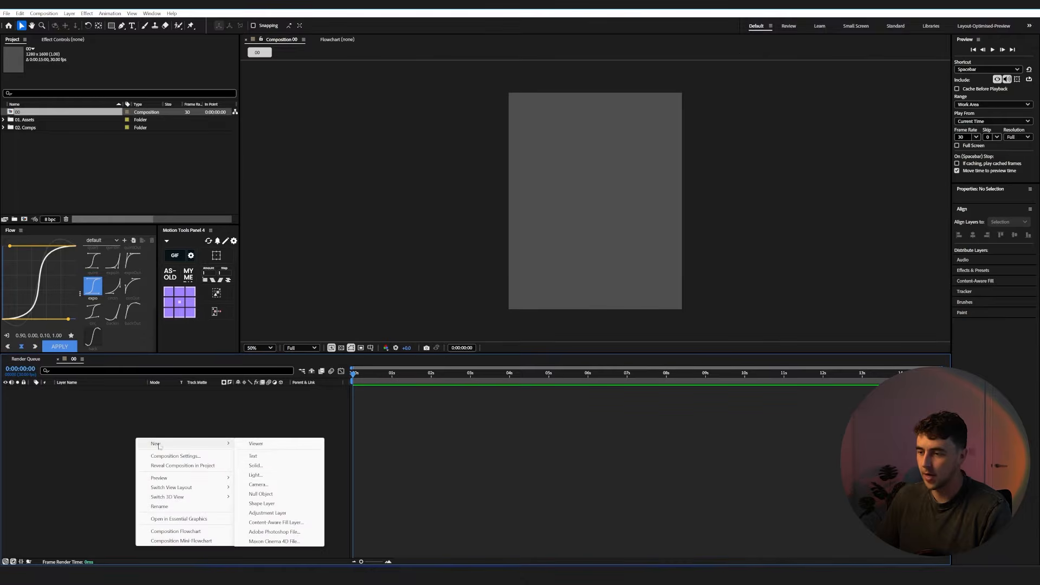
left_click(272, 457)
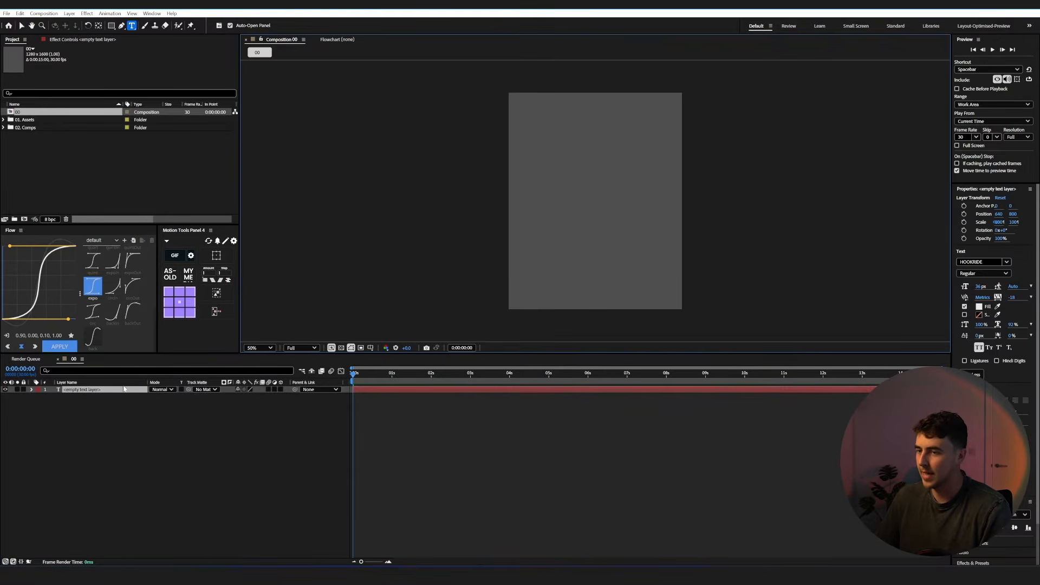
type("ROTa")
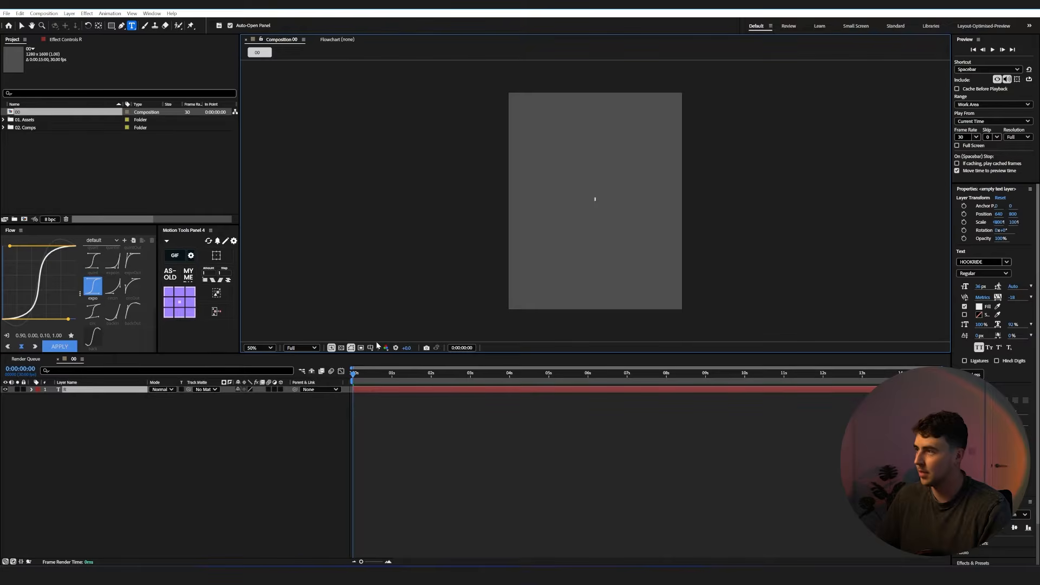
key("Caps_Lock")
key("Caps_Lock")
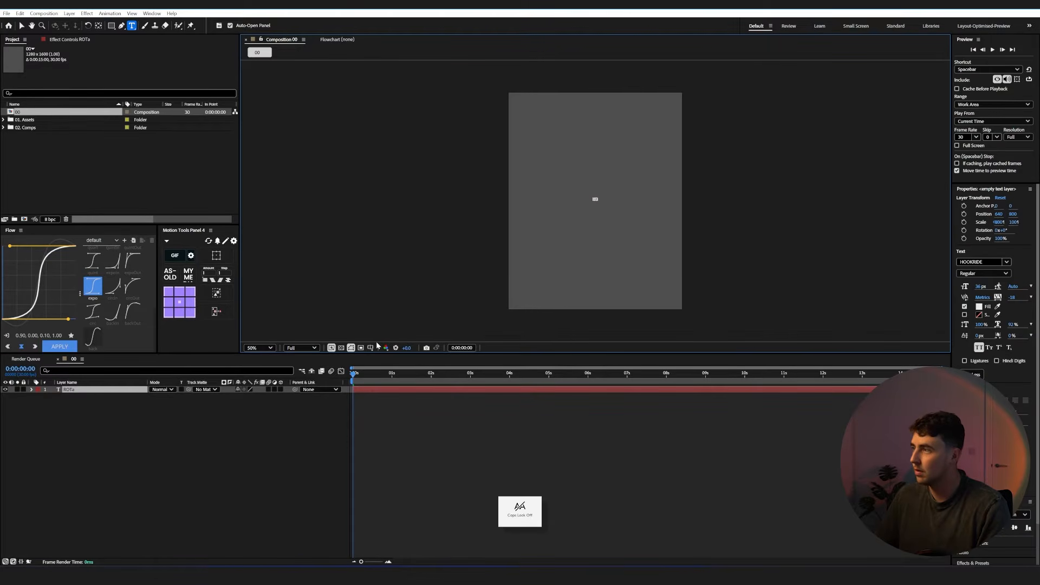
type("TE")
key("Escape")
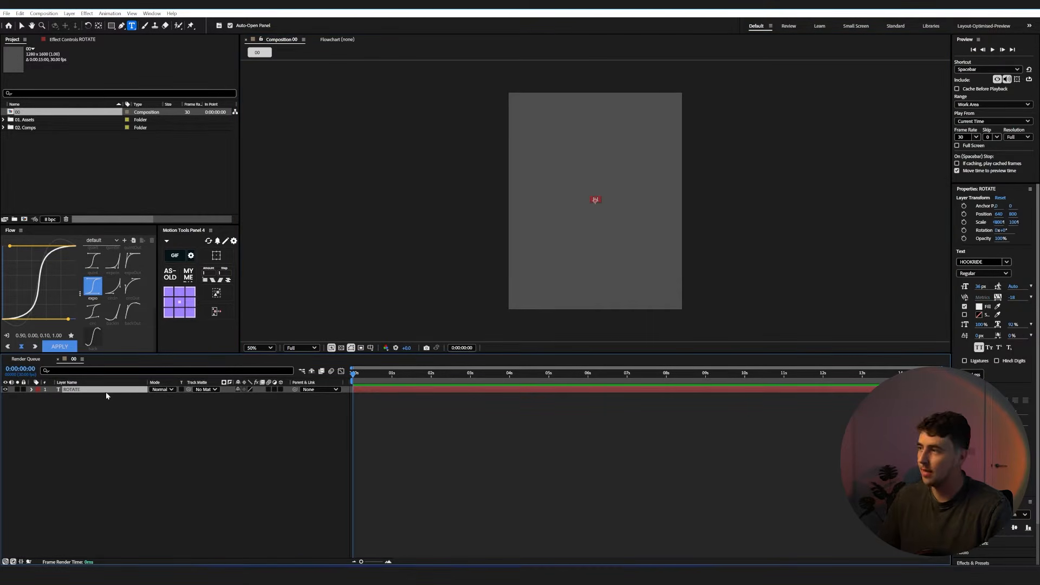
Center the ROTATE text layer's anchor point and stretch the text to a scale of about 2097% wide by 4493% high.
key("ctrl+alt+Home")
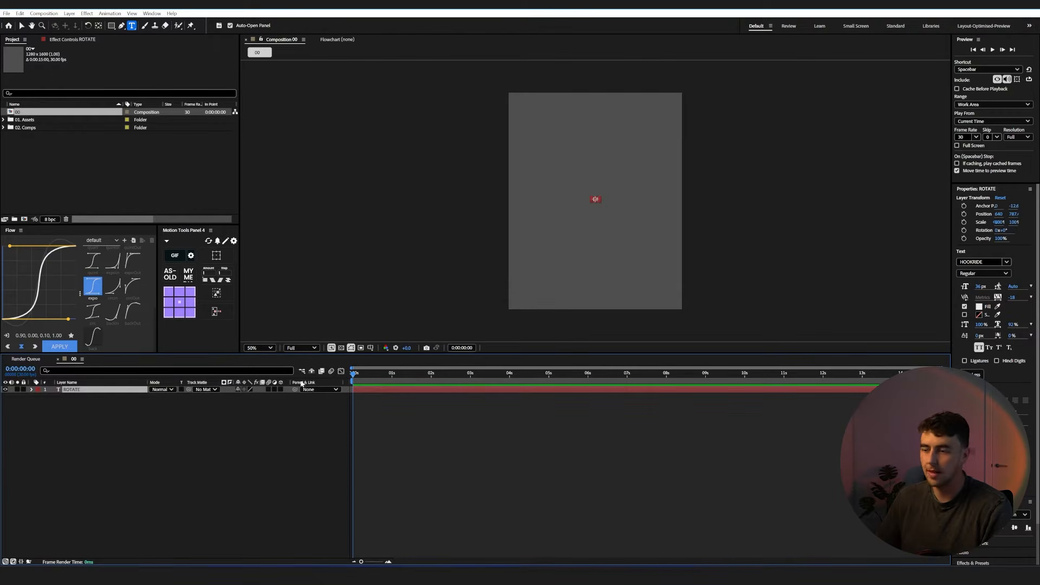
key("s")
left_click_drag(259, 396, 379, 396)
left_click_drag(739, 385, 1035, 385)
key("v")
left_click_drag(595, 236, 592, 277)
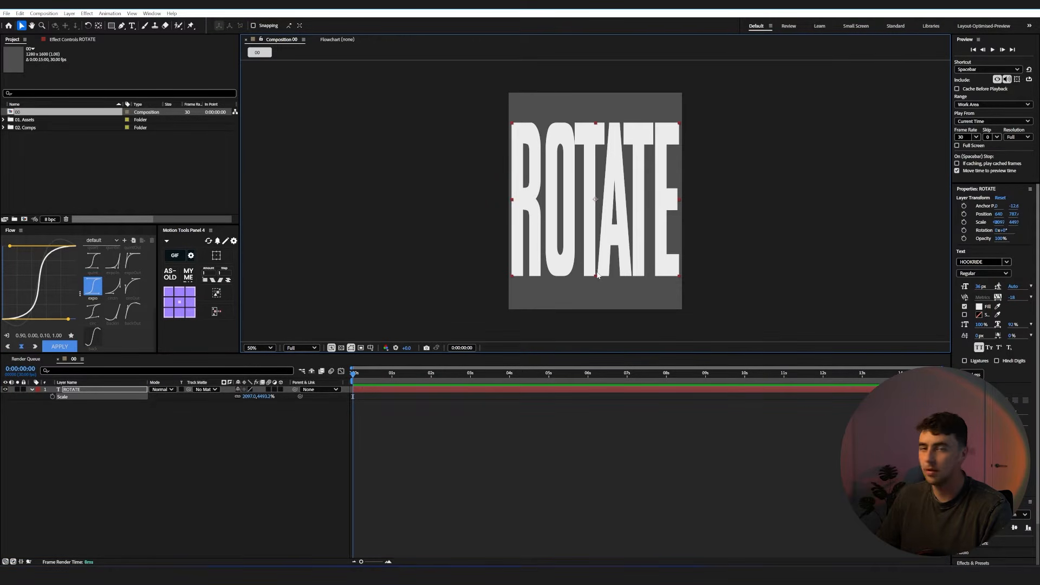
left_click(202, 413)
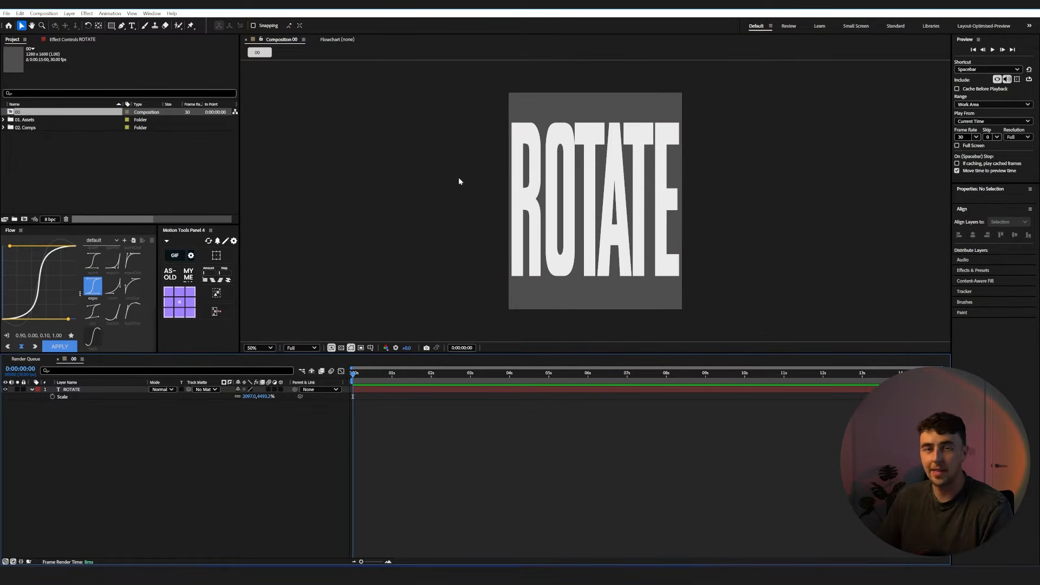
Draw a region of interest closely around the ROTATE text and crop the composition to it.
left_click(361, 348)
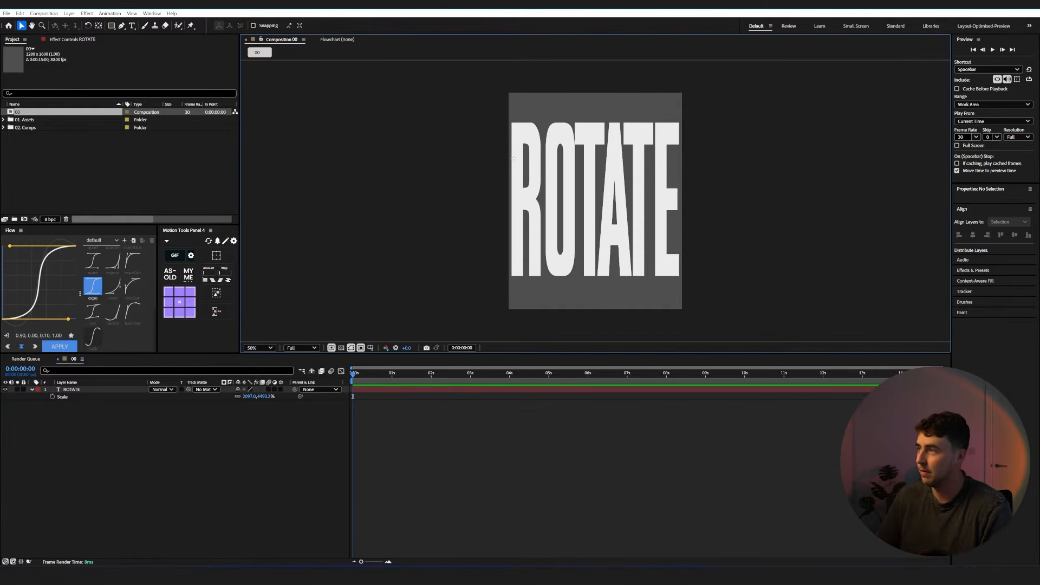
left_click_drag(508, 118, 698, 278)
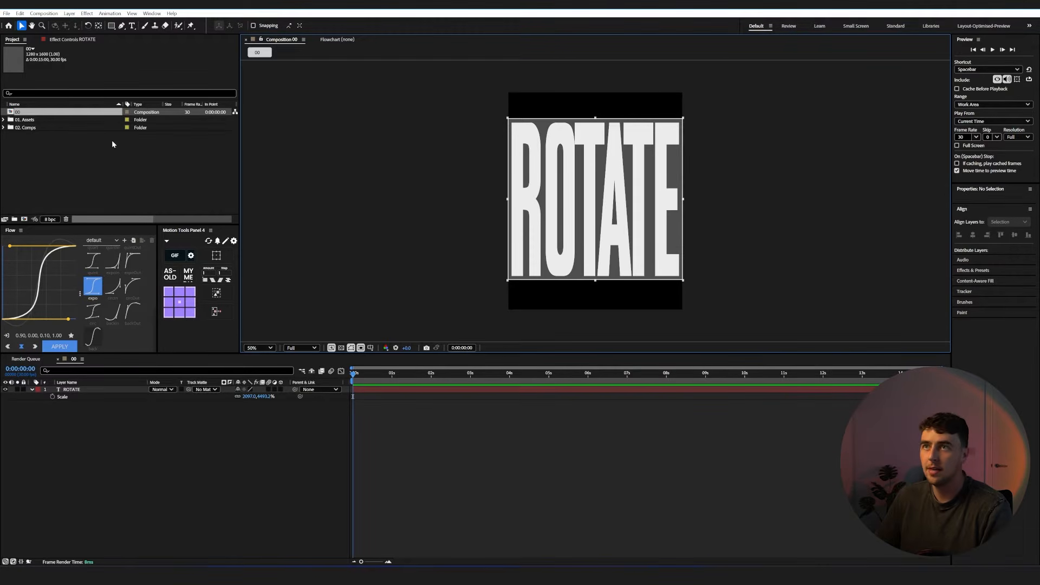
left_click(43, 13)
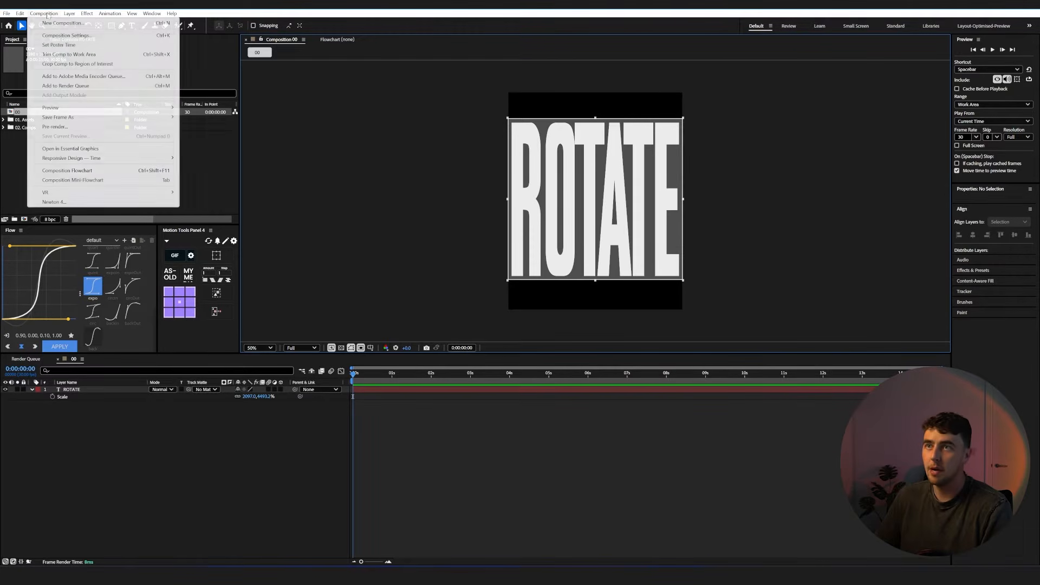
left_click(68, 65)
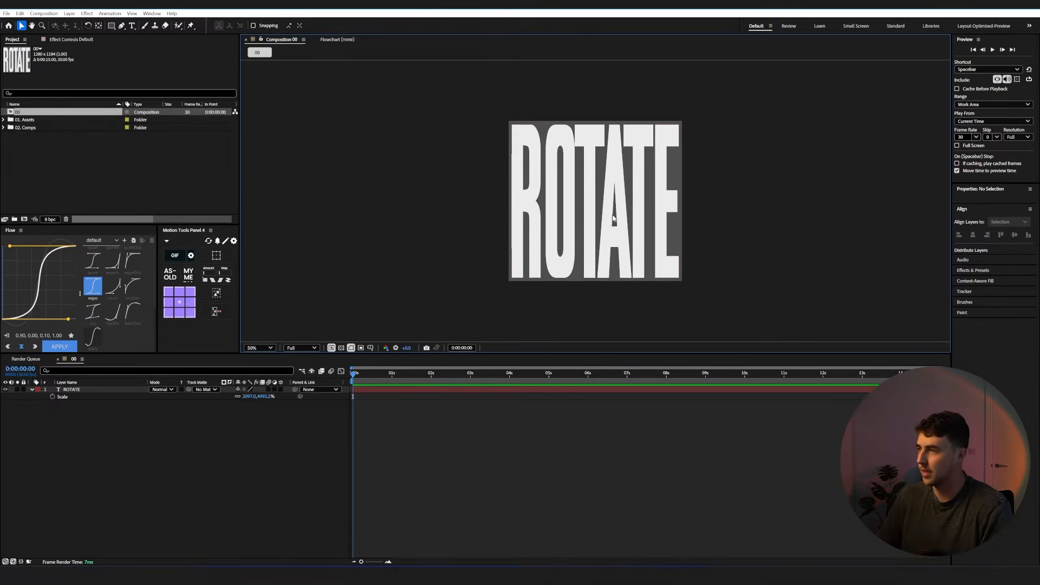
Create shapes from the ROTATE text layer and delete the original text layer.
left_click(87, 389)
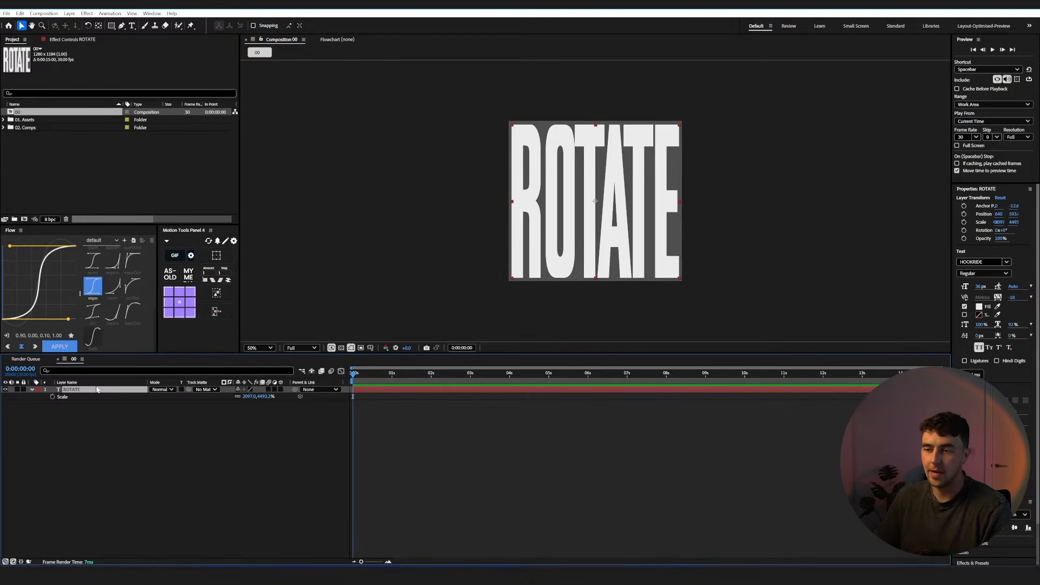
right_click(69, 392)
mouse_move(114, 311)
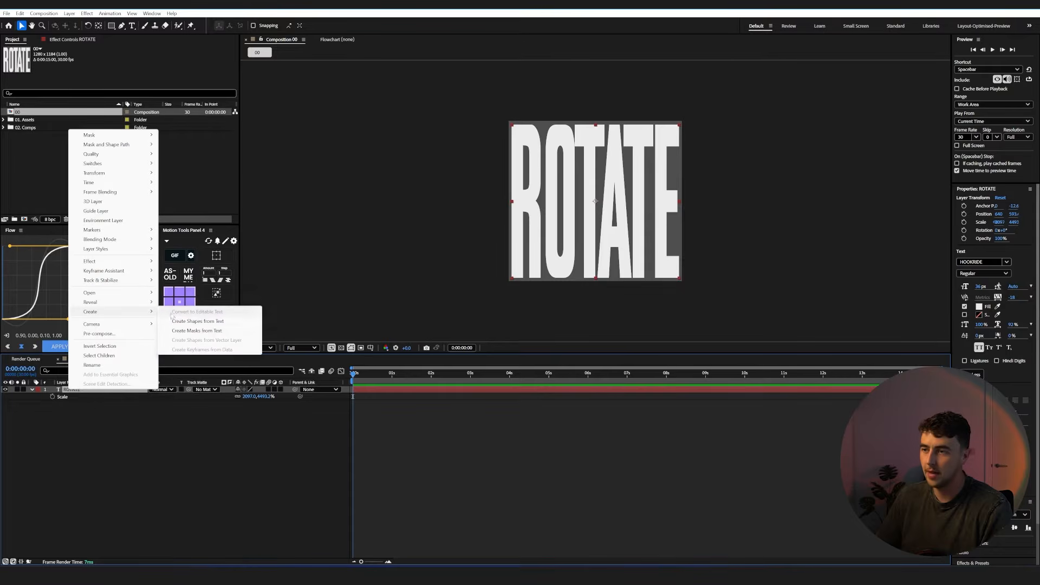
left_click(185, 322)
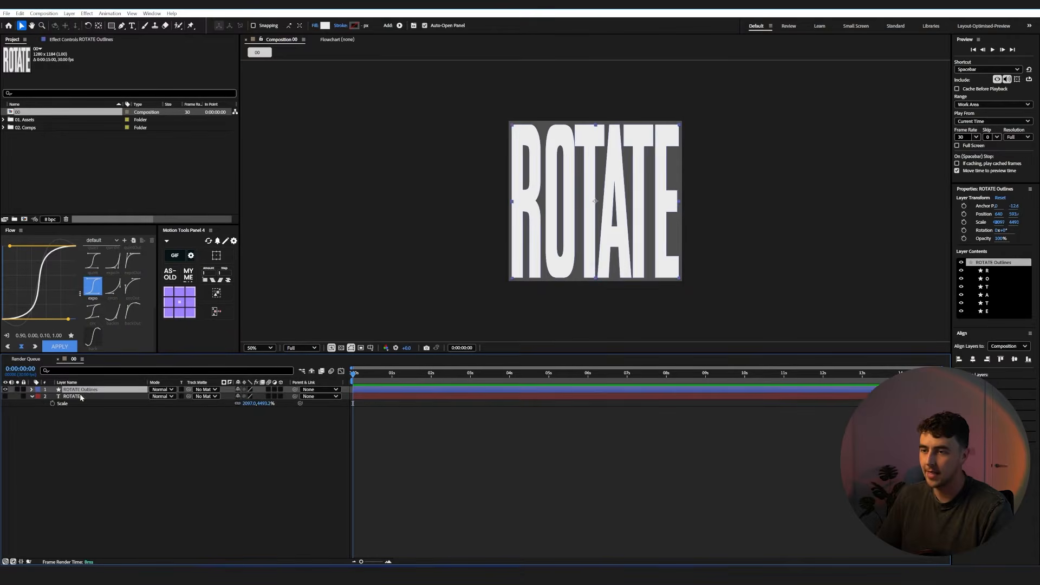
key("Delete")
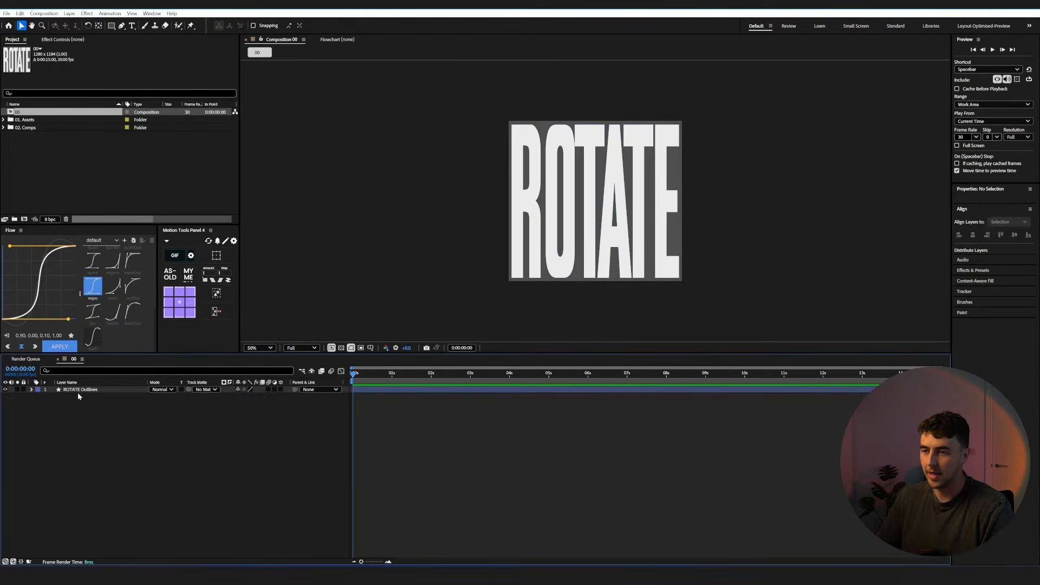
Split the ROTATE Outlines shape layer into a separate layer for each letter.
left_click(81, 390)
left_click(31, 389)
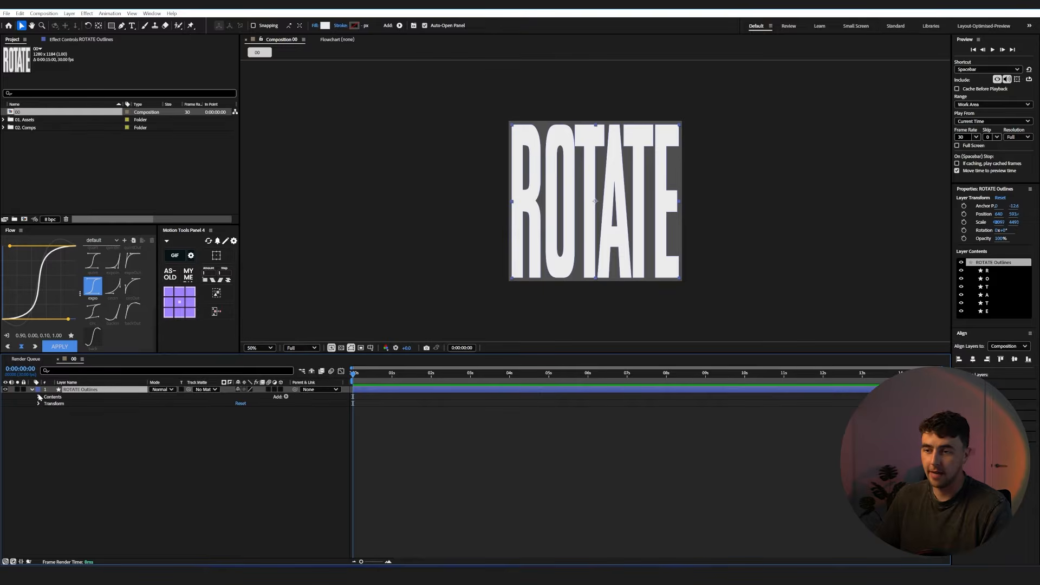
left_click(37, 397)
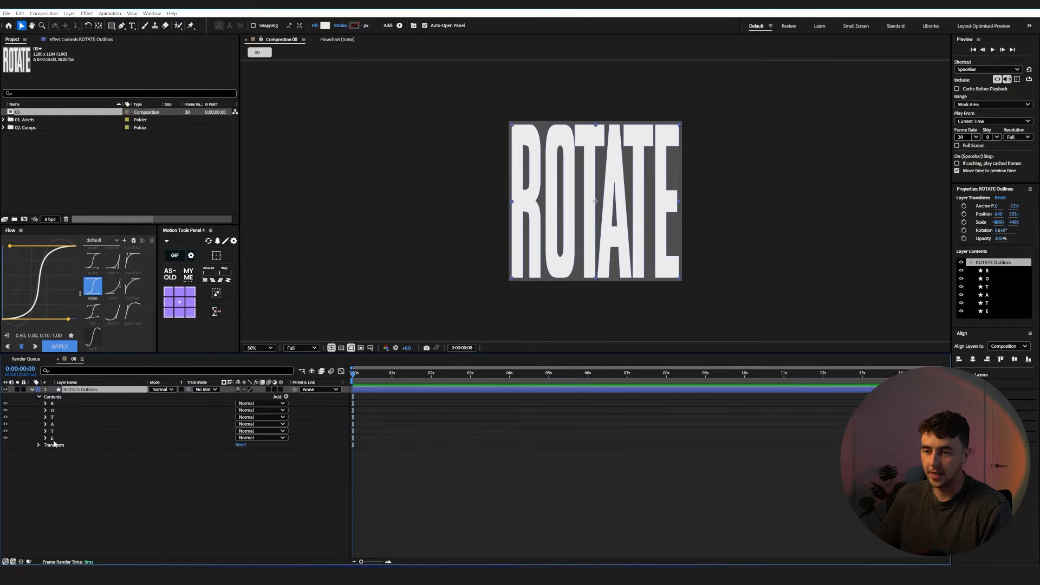
left_click(32, 390)
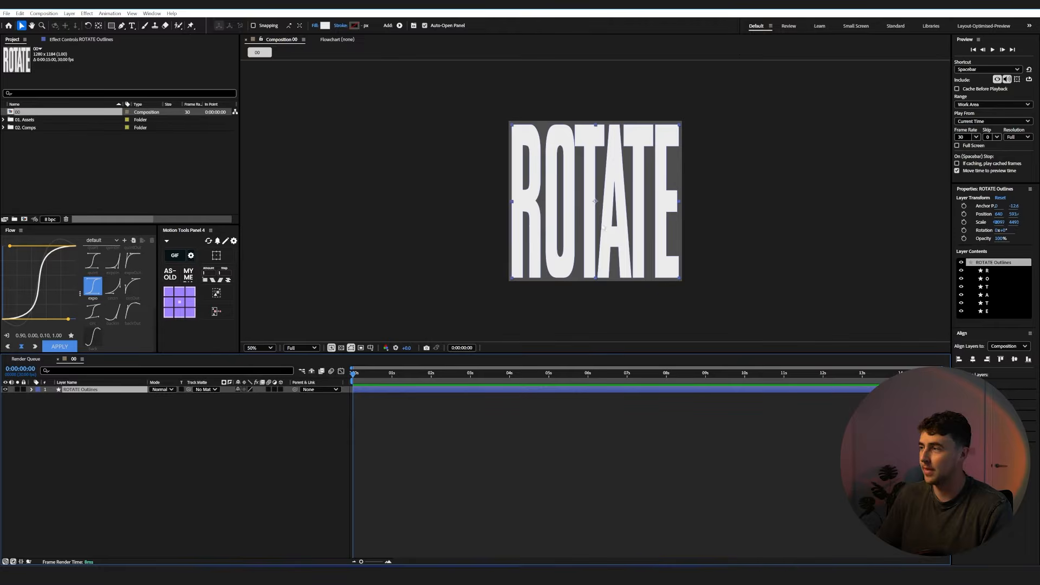
left_click(216, 314)
left_click(101, 450)
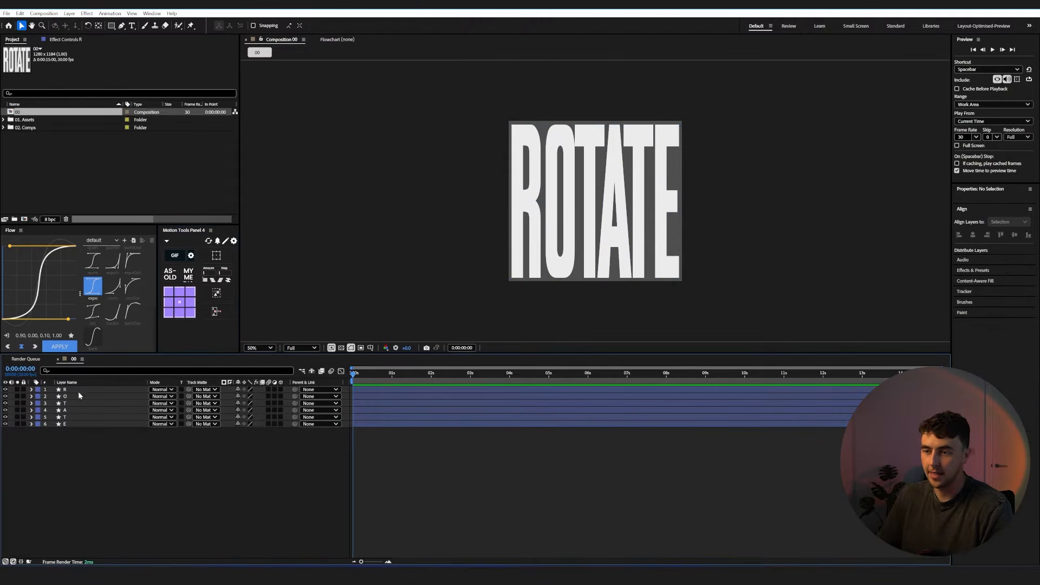
Turn all six letter layers into 3D layers.
left_click(89, 402)
left_click(83, 389)
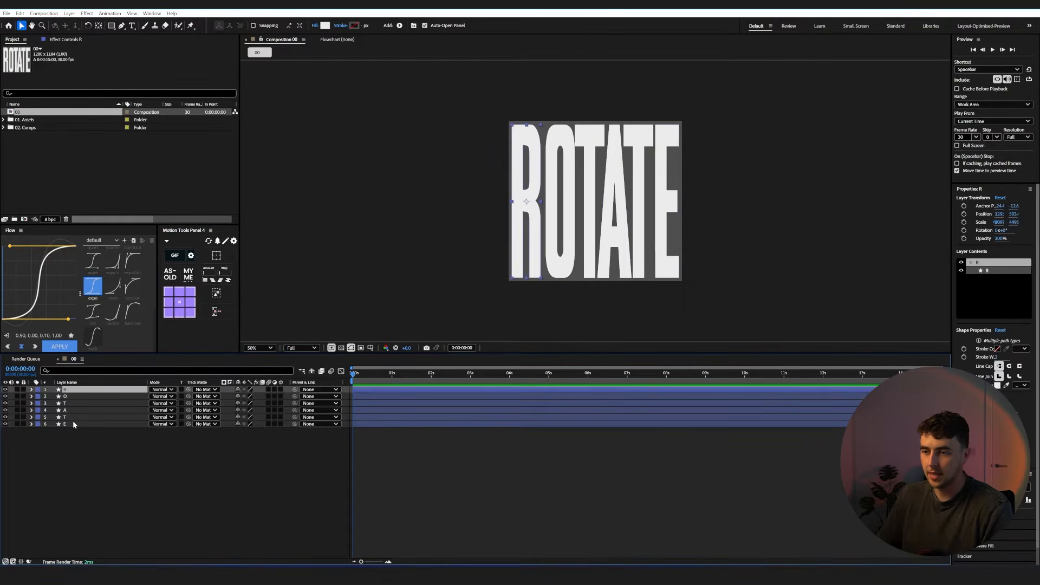
left_click(73, 423, "shift")
left_click(282, 389)
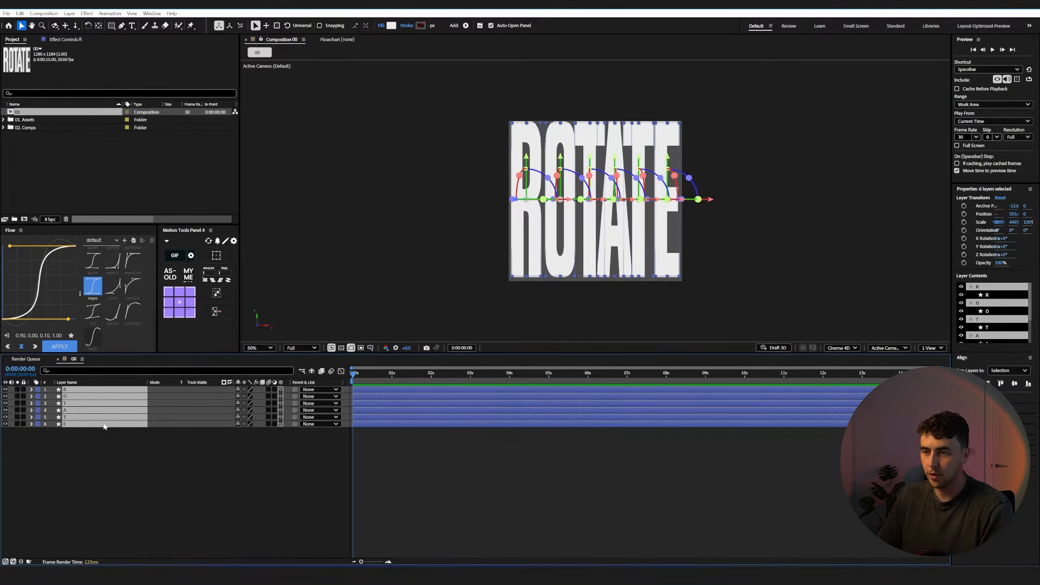
Set the Y Rotation of all six letter layers to about 23°.
key("r")
left_click_drag(249, 413, 260, 410)
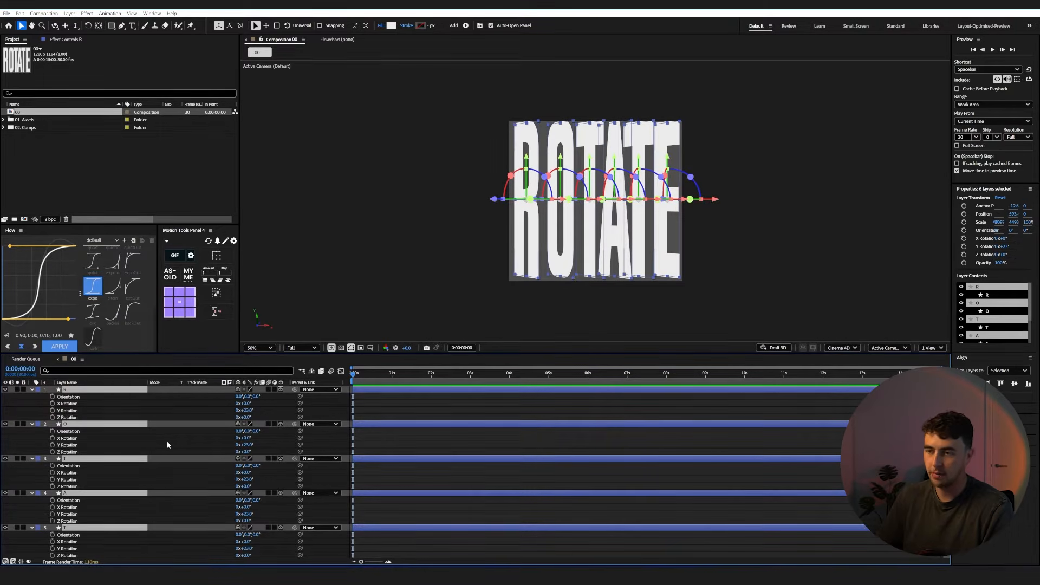
key("r")
Set the Extrusion Depth of all six letter layers to about 88 and keep Cinema 4D as the 3D renderer.
left_click(163, 371)
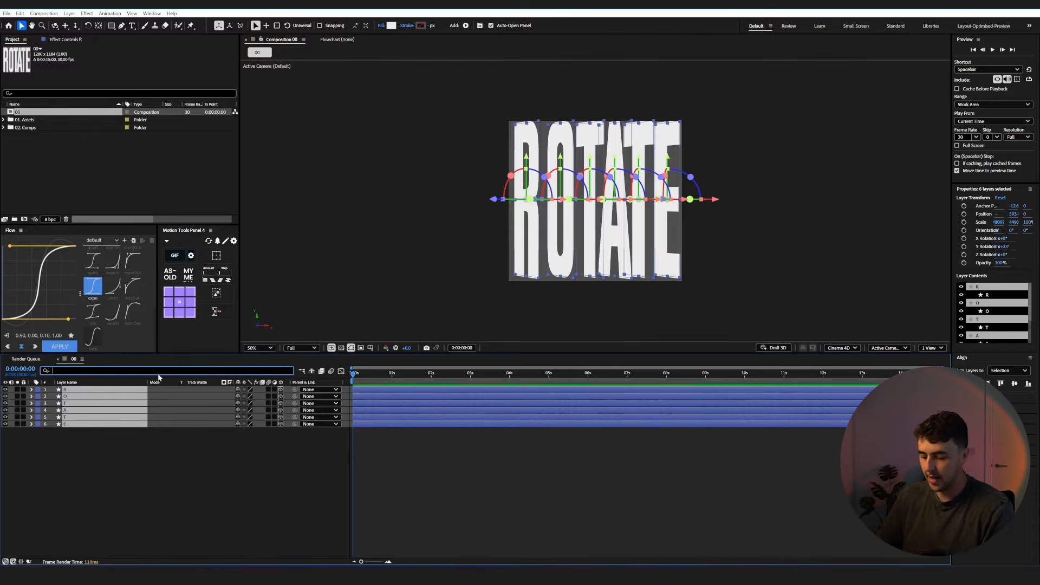
type("ext")
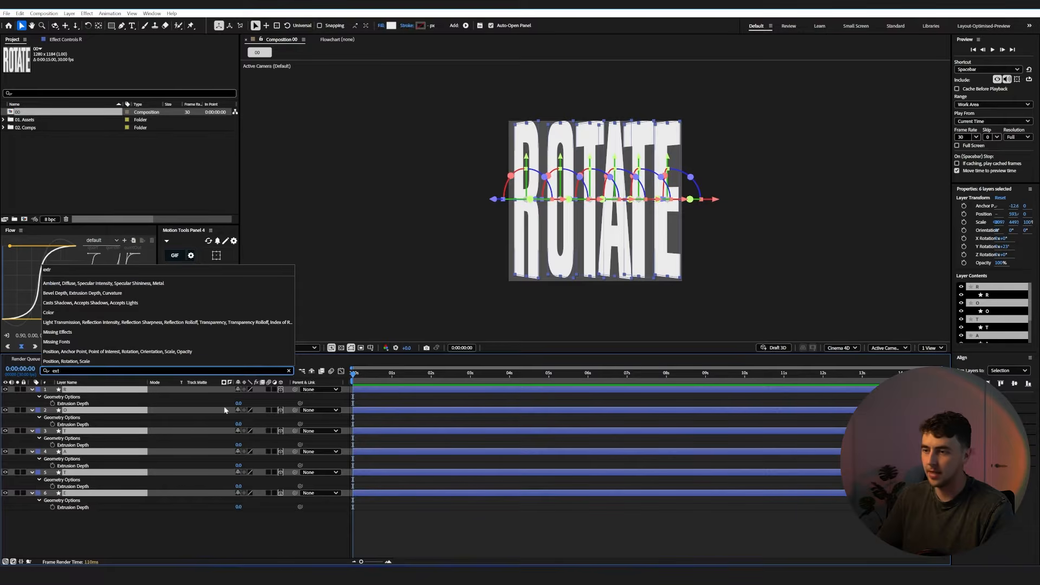
left_click_drag(238, 403, 272, 404)
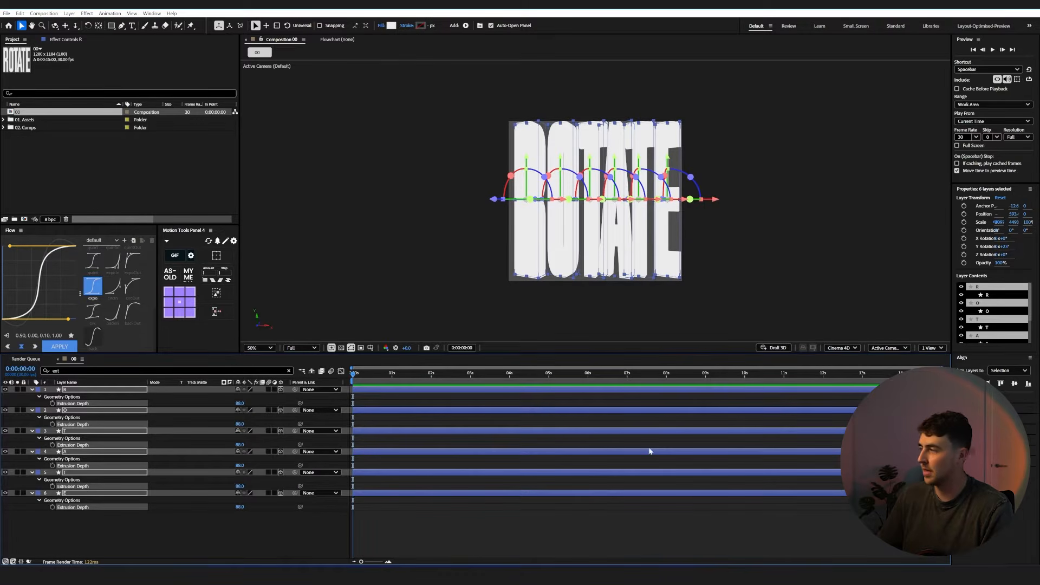
left_click(841, 348)
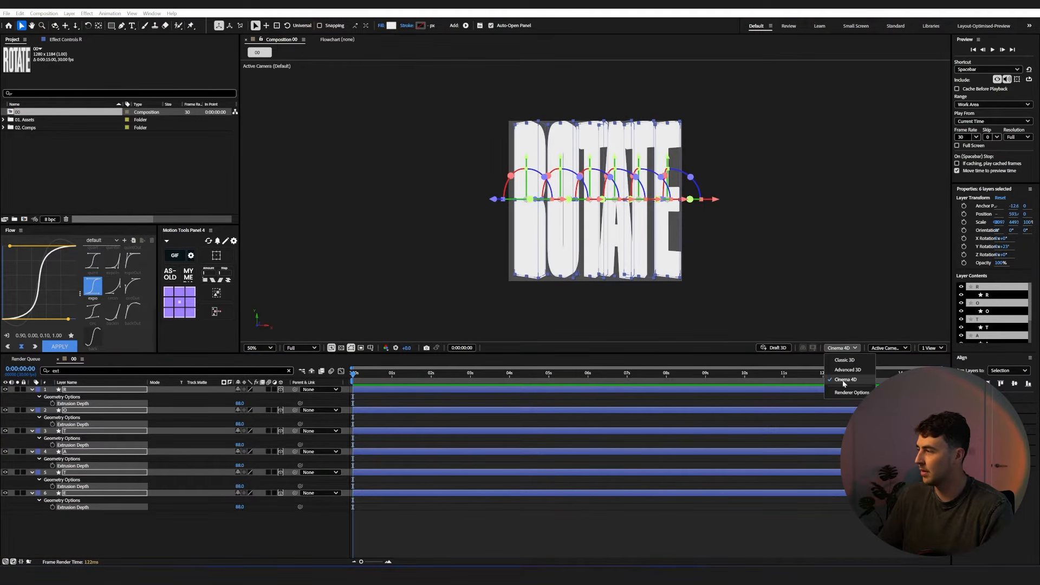
left_click(855, 350)
left_click(854, 349)
left_click(854, 349)
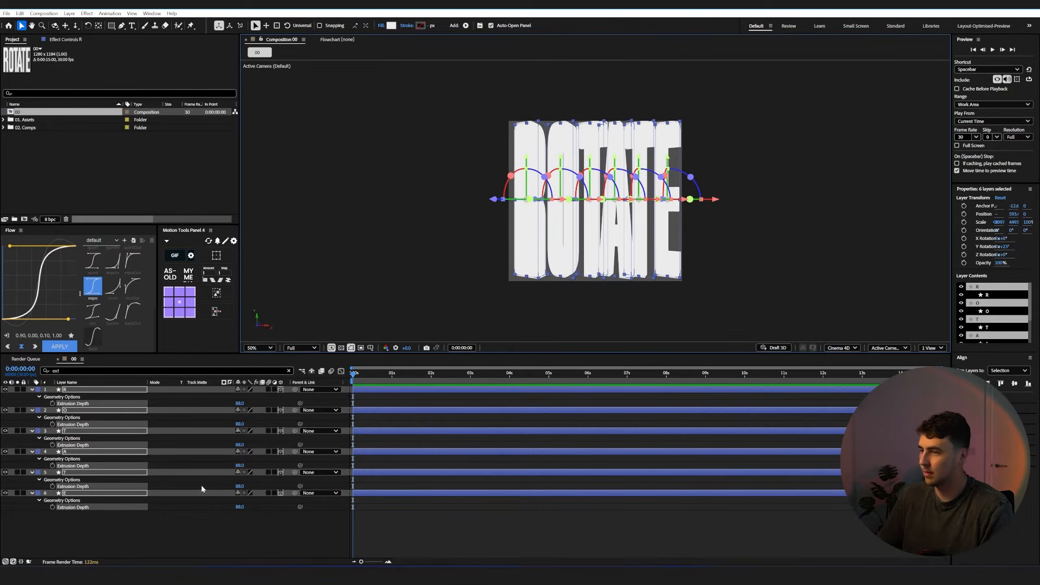
left_click(114, 529)
Add a Side Color material property to the R shape group of the letter R layer and set it to black.
left_click(76, 390)
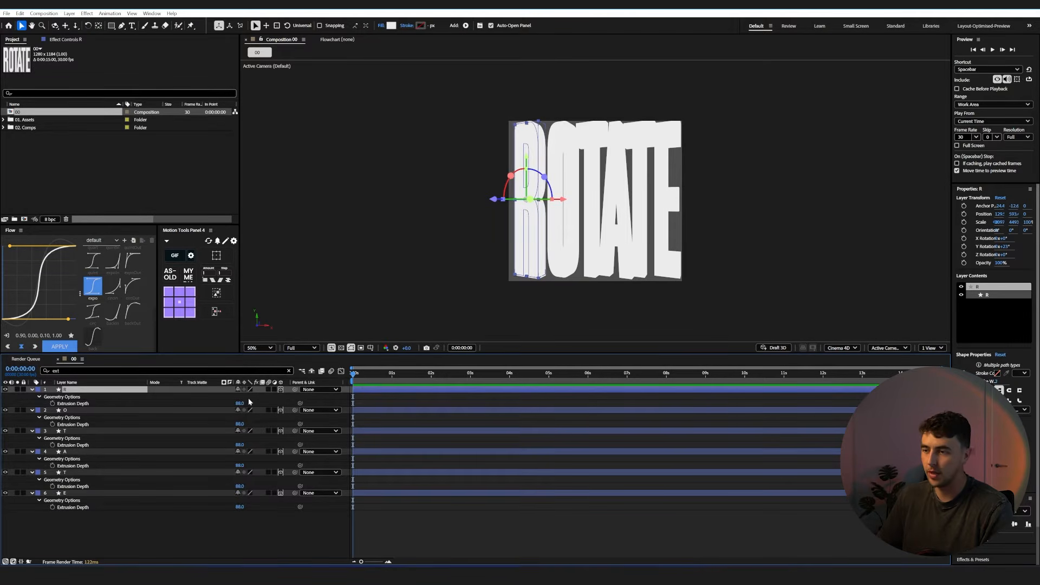
left_click(45, 400)
left_click(33, 390)
left_click(33, 390)
left_click(39, 398)
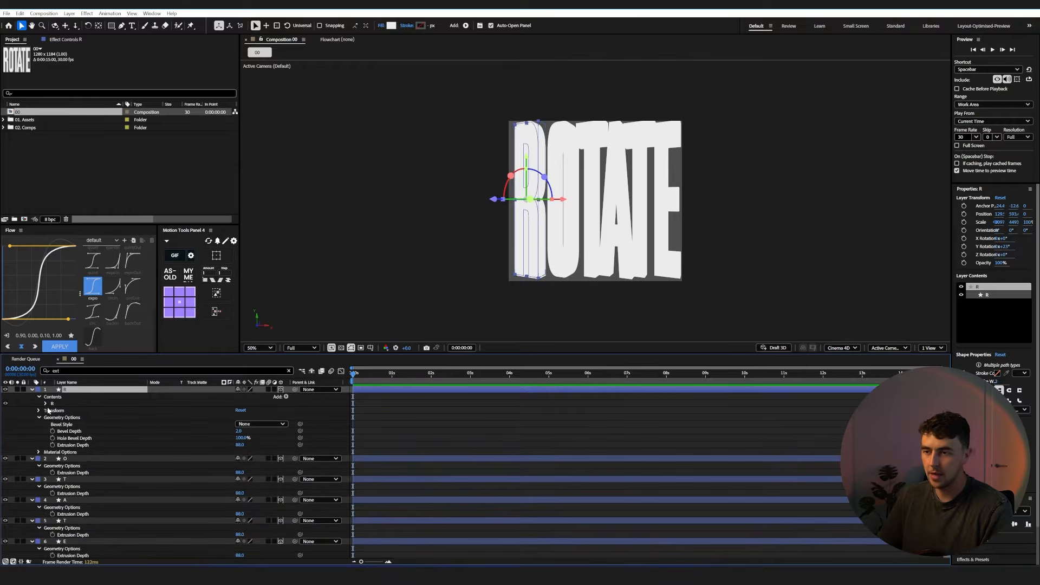
left_click(46, 404)
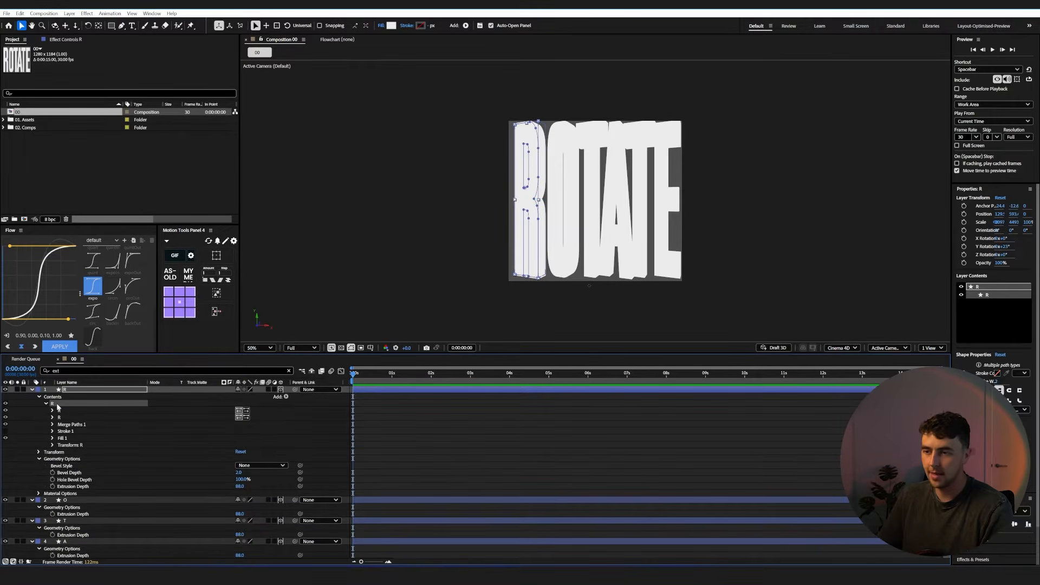
left_click(286, 397)
mouse_move(238, 271)
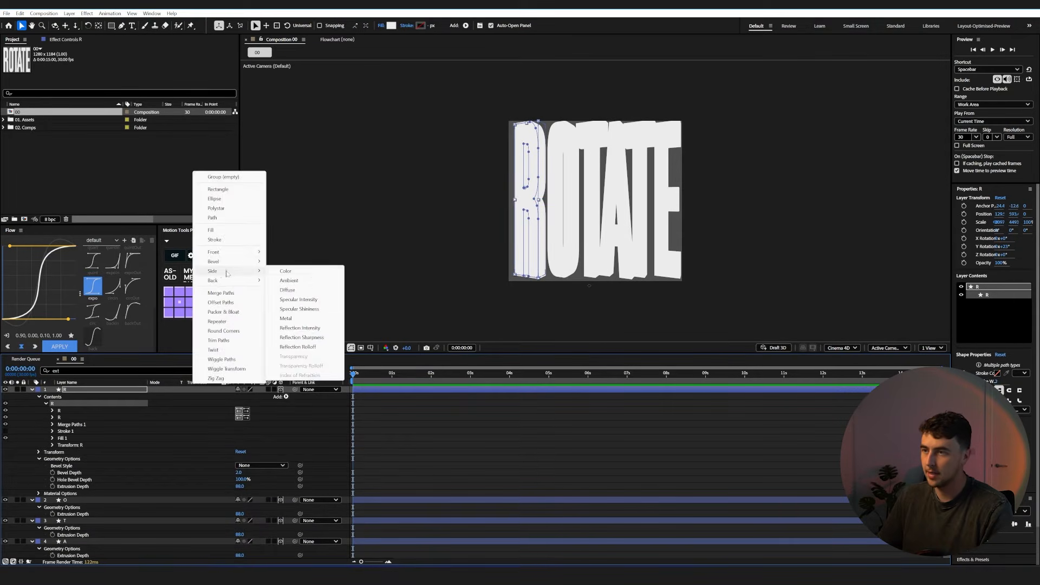
left_click(314, 273)
left_click(240, 458)
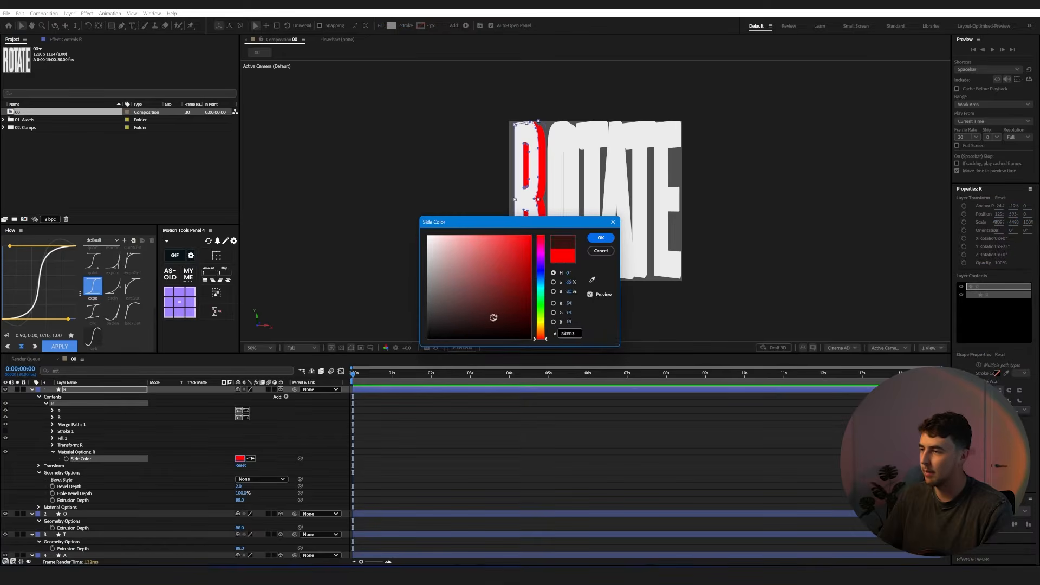
left_click(496, 316)
key("Return")
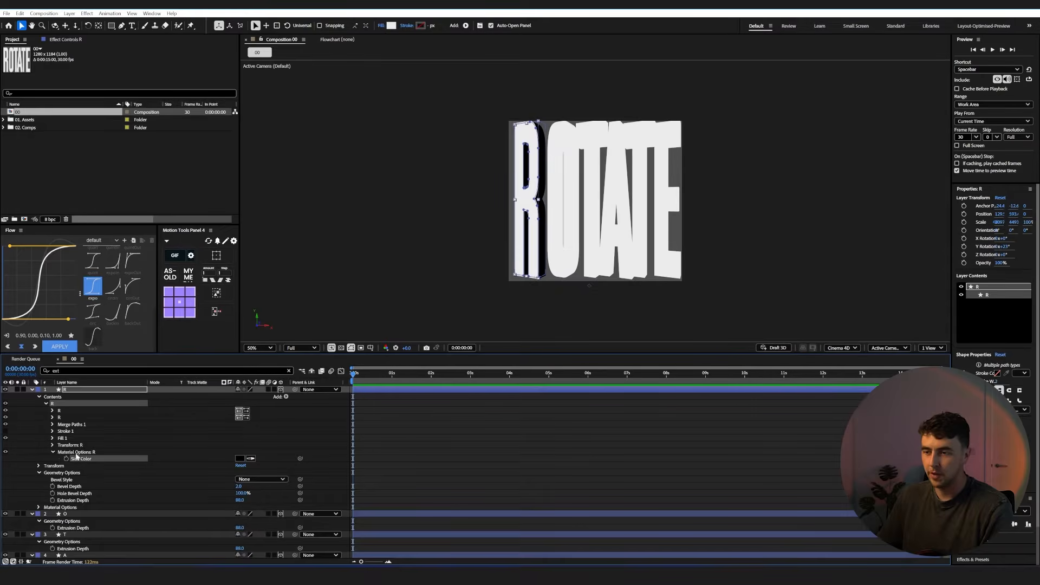
Copy the black-sided Material Options from the R shape group and paste them into the letter O layer's shape group.
left_click(75, 452)
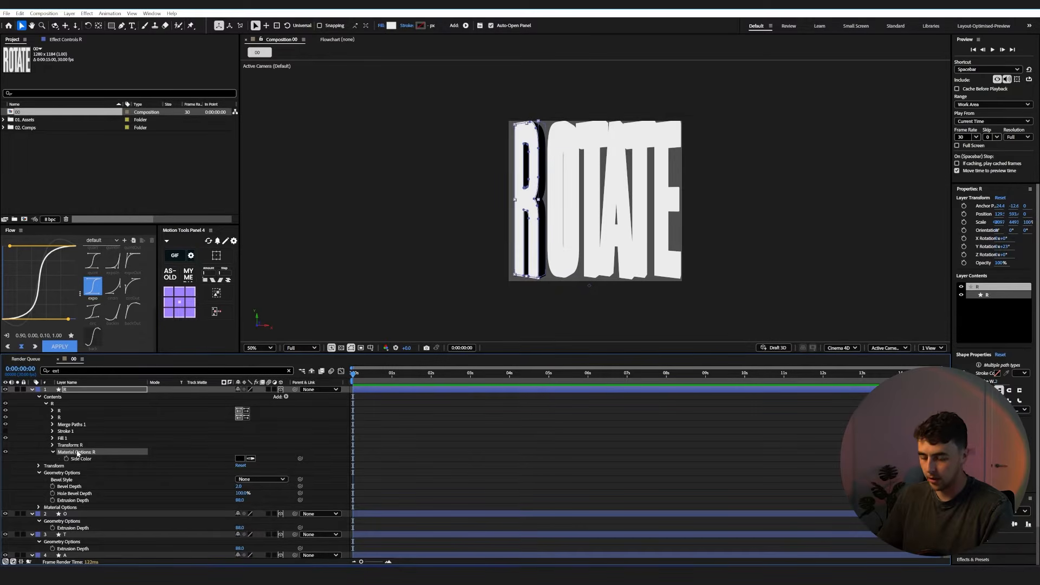
scroll(59, 509, "down", 3)
left_click(31, 460)
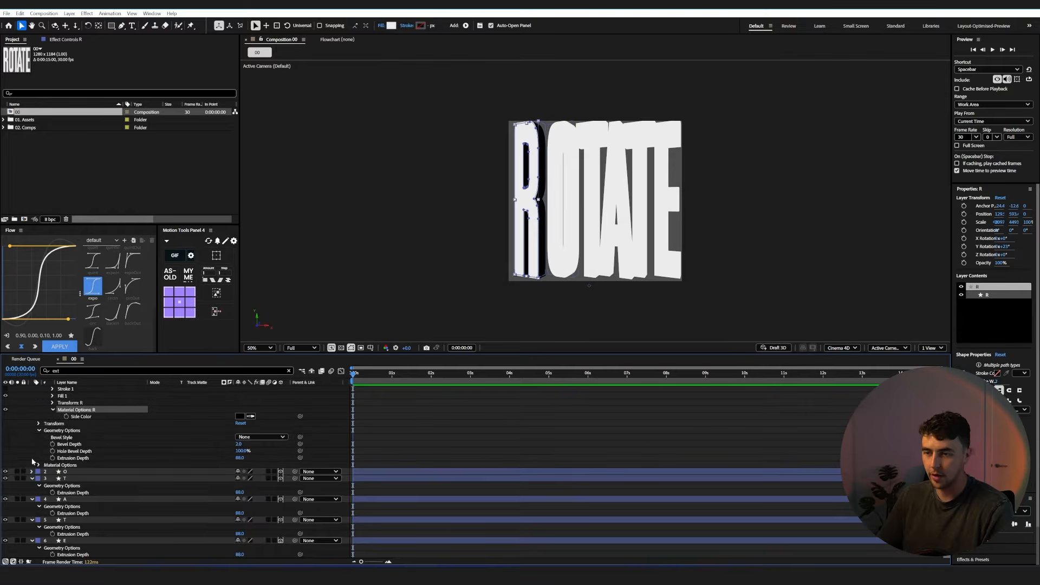
left_click(32, 472)
left_click(38, 478)
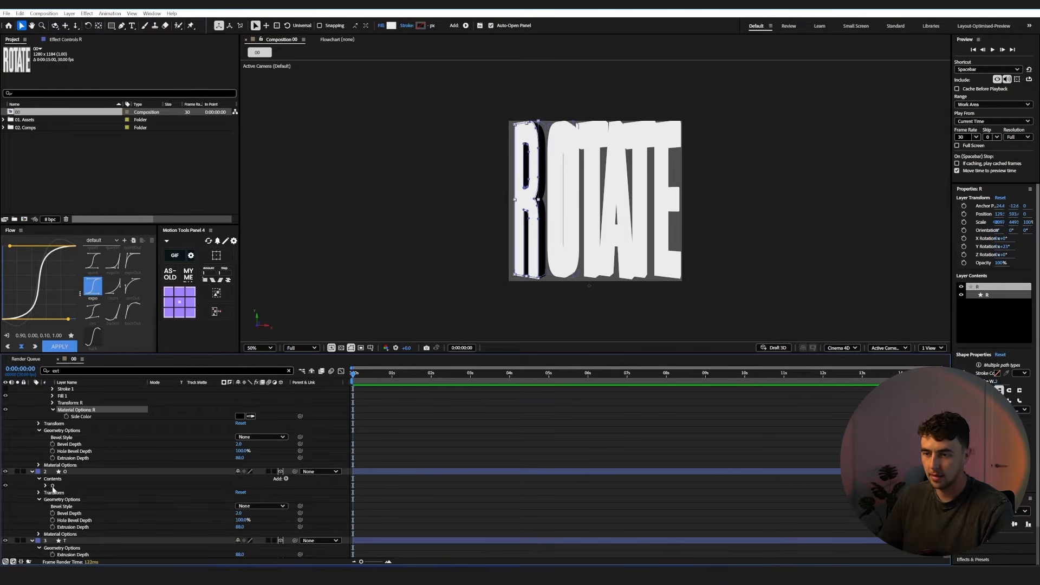
left_click(57, 486)
key("ctrl+v")
Paste the copied Material Options into the shape groups of the remaining letters T, A, T and E.
scroll(63, 489, "down", 2)
left_click(32, 500)
left_click(32, 499)
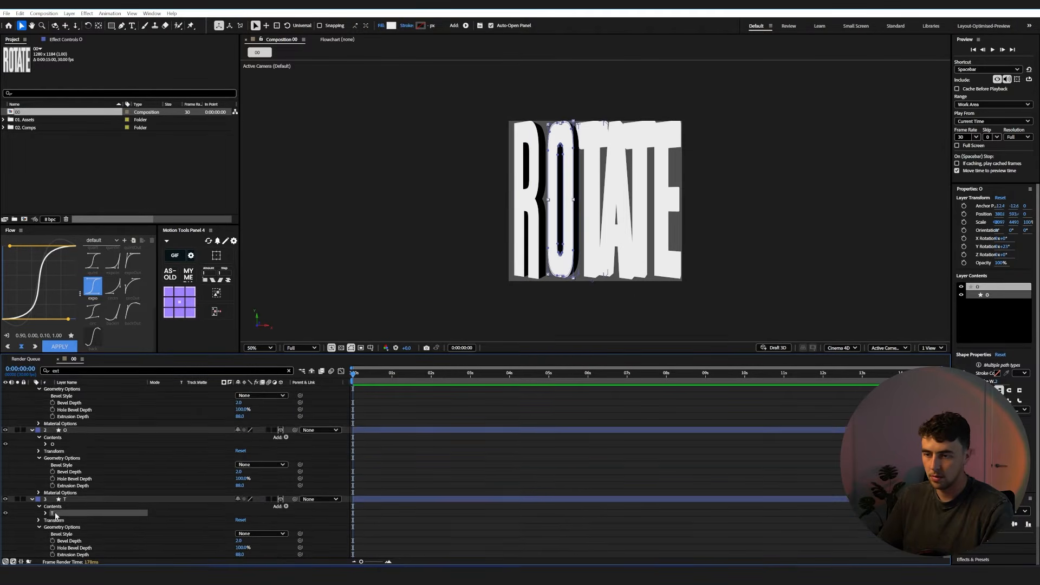
left_click(39, 506)
left_click(52, 513)
key("ctrl+v")
scroll(59, 513, "down", 5)
left_click(38, 506)
left_click(52, 514)
key("ctrl+v")
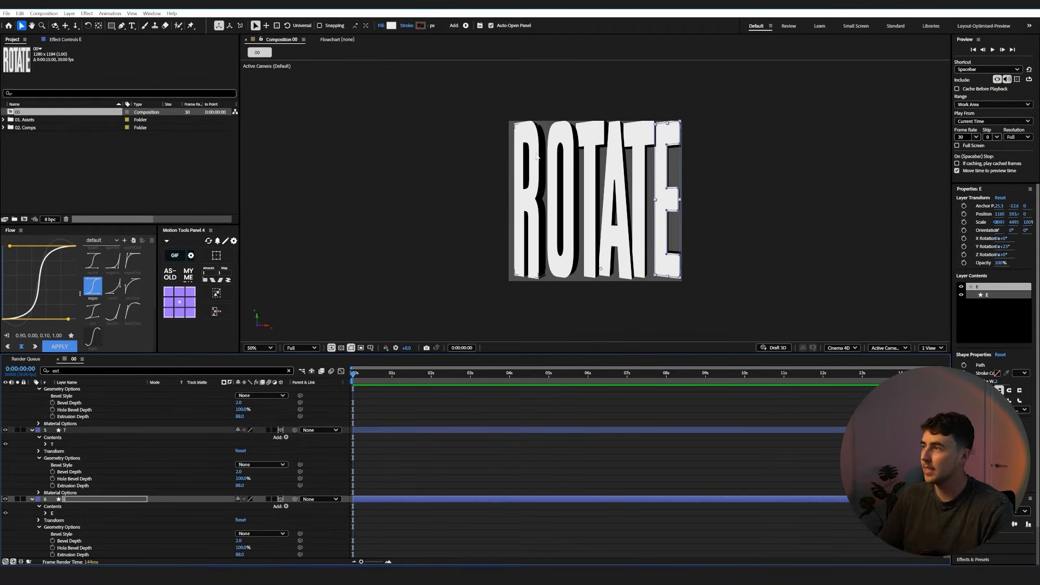
Set the Y Rotation of all six letter layers to 0° and collapse their properties.
scroll(108, 437, "up", 1)
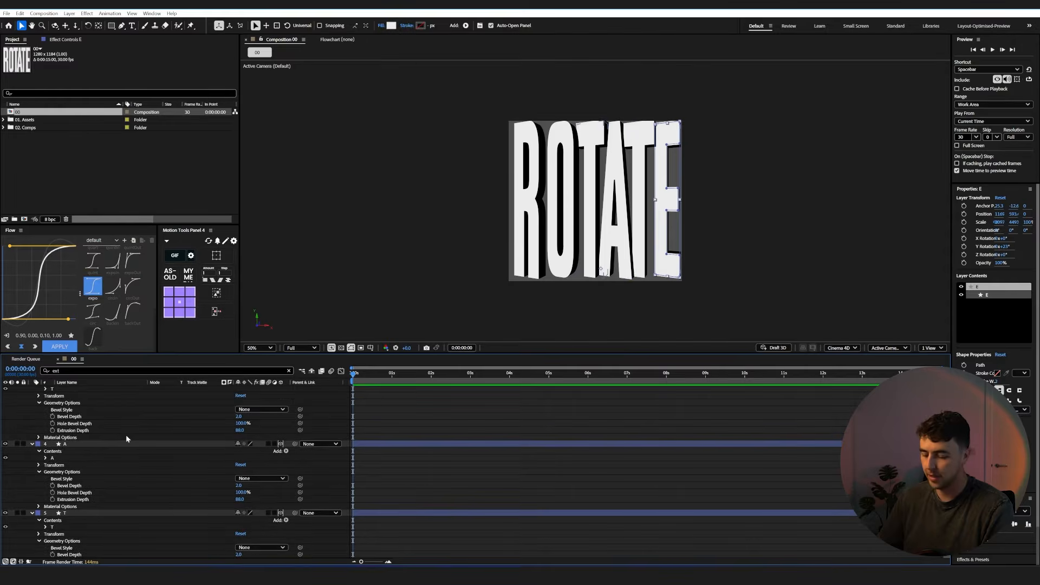
key("ctrl+a")
key("u")
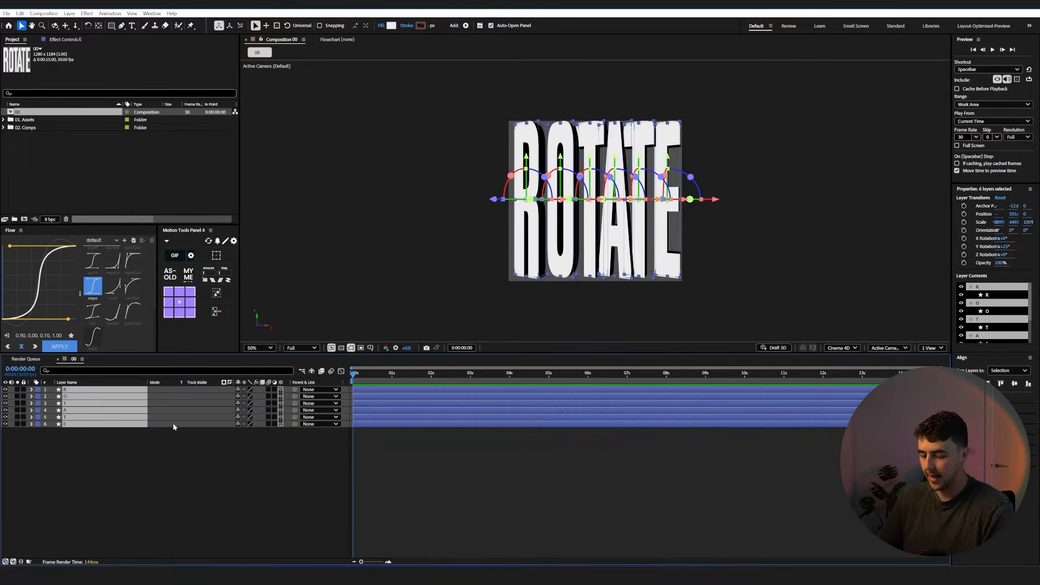
key("r")
left_click(247, 410)
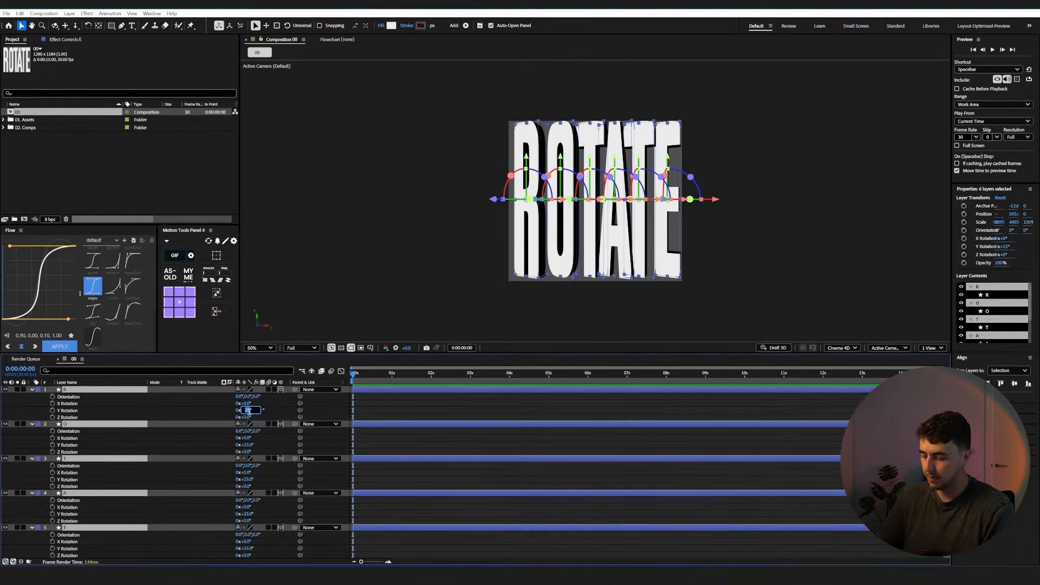
type("0")
key("Return")
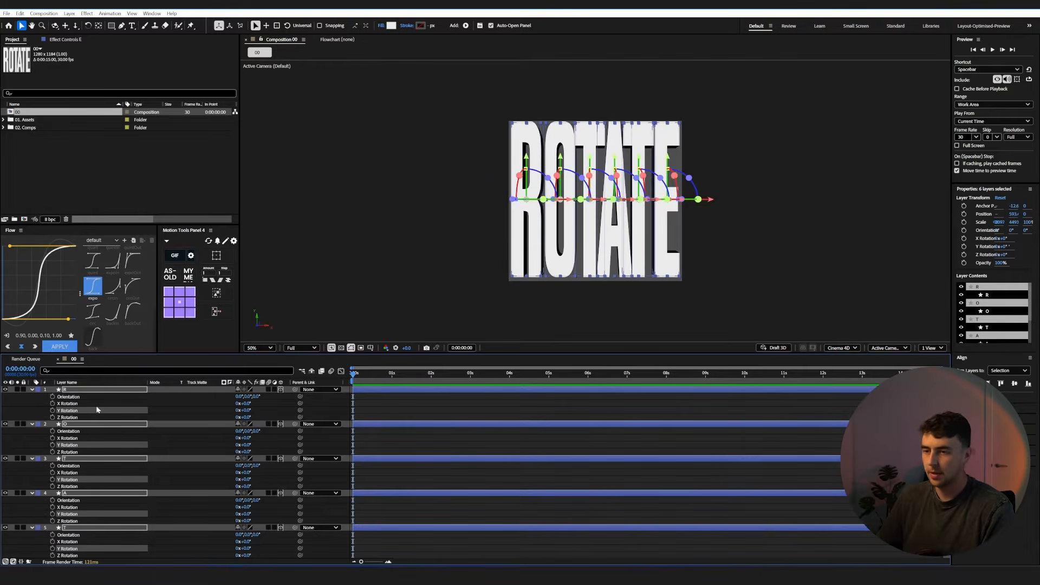
key("r")
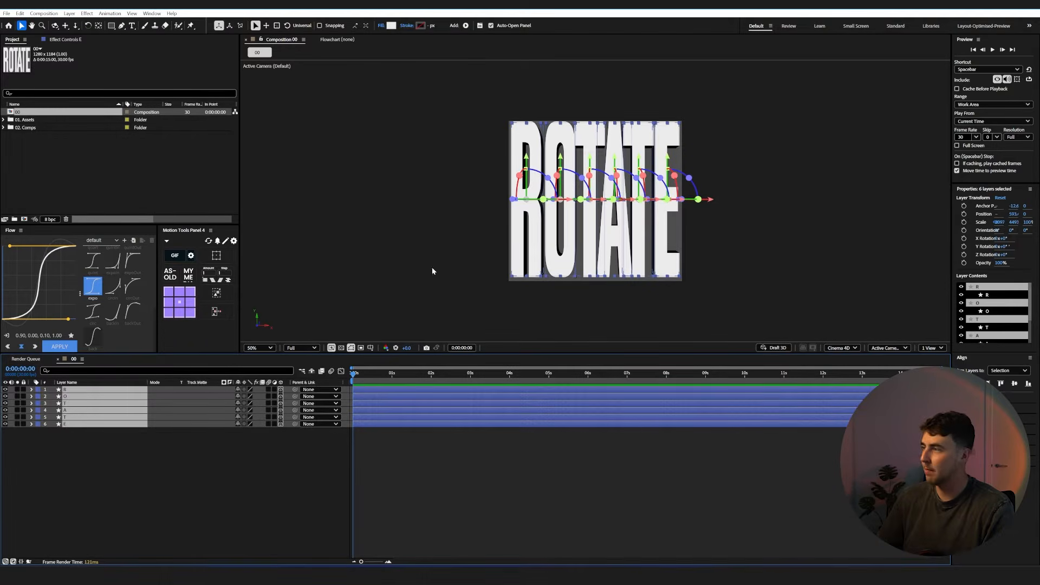
Add a two-node camera named Camera 1 to the composition, keeping the offered camera settings.
left_click(291, 452)
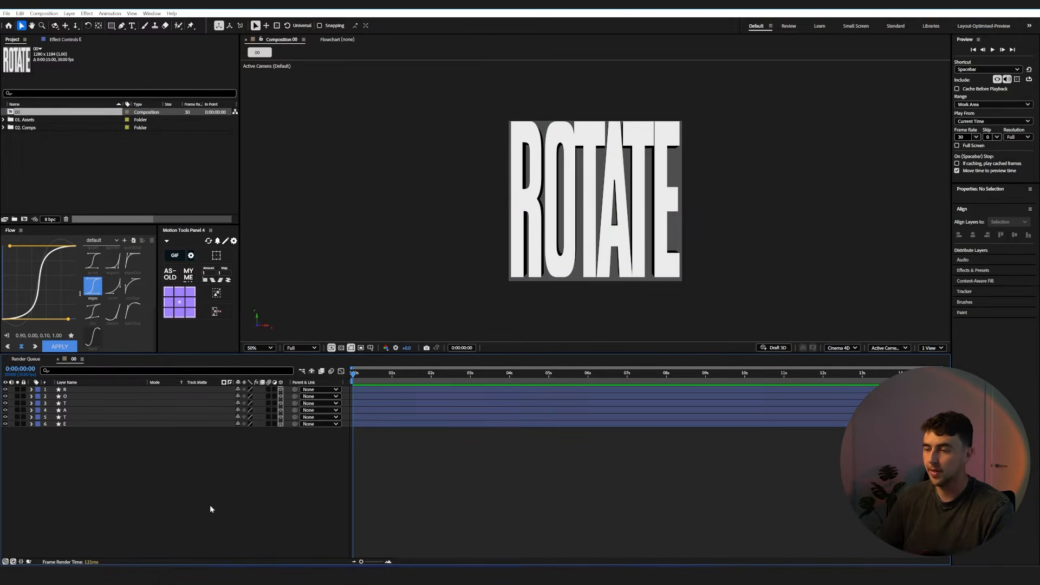
right_click(184, 361)
mouse_move(212, 367)
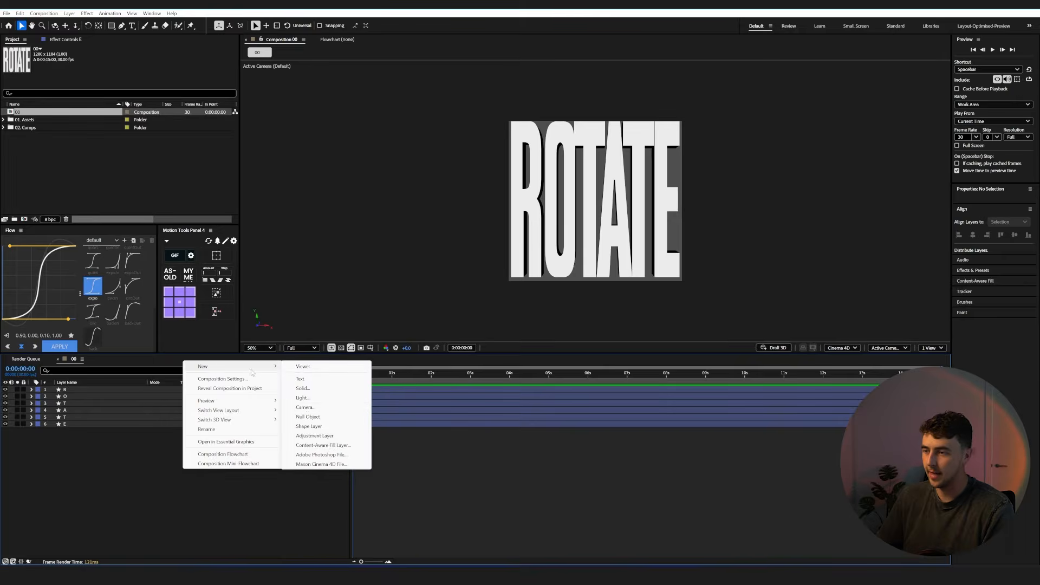
left_click(306, 407)
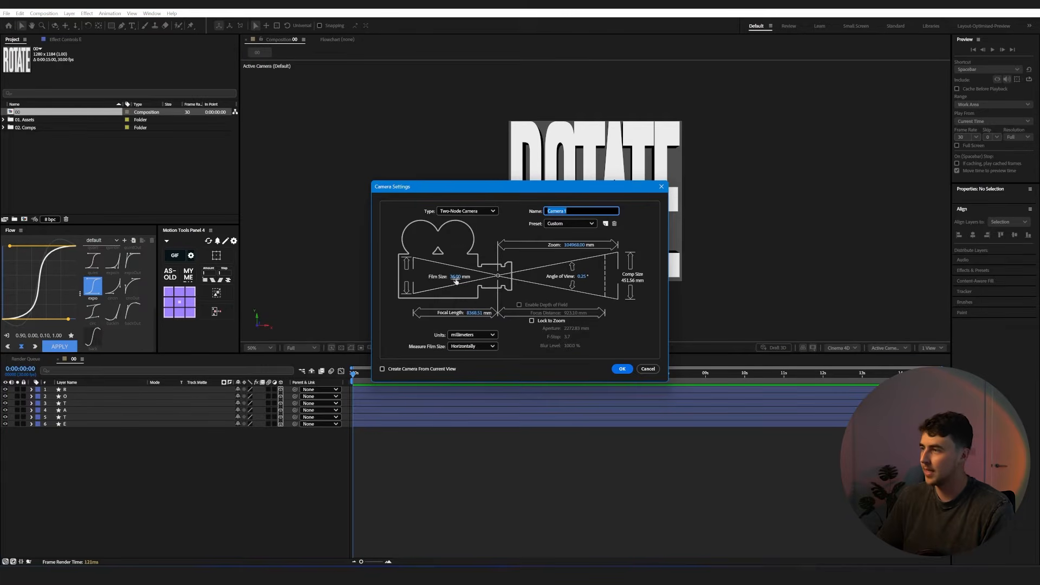
left_click(622, 369)
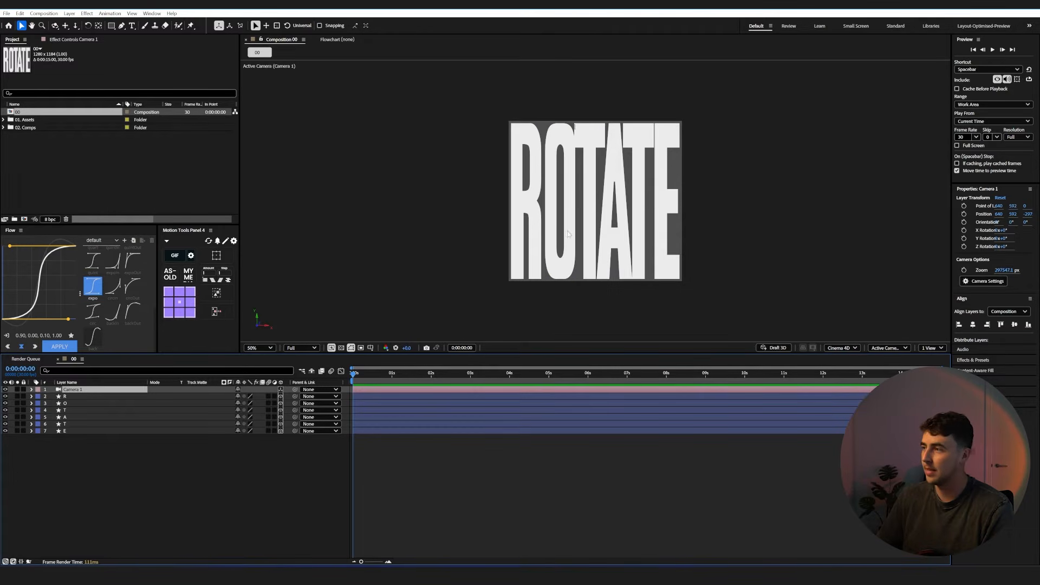
End the work area at 2 seconds and add a Y Rotation keyframe at the first frame to all six letter layers.
key("ctrl+shift+a")
left_click_drag(894, 381, 430, 401)
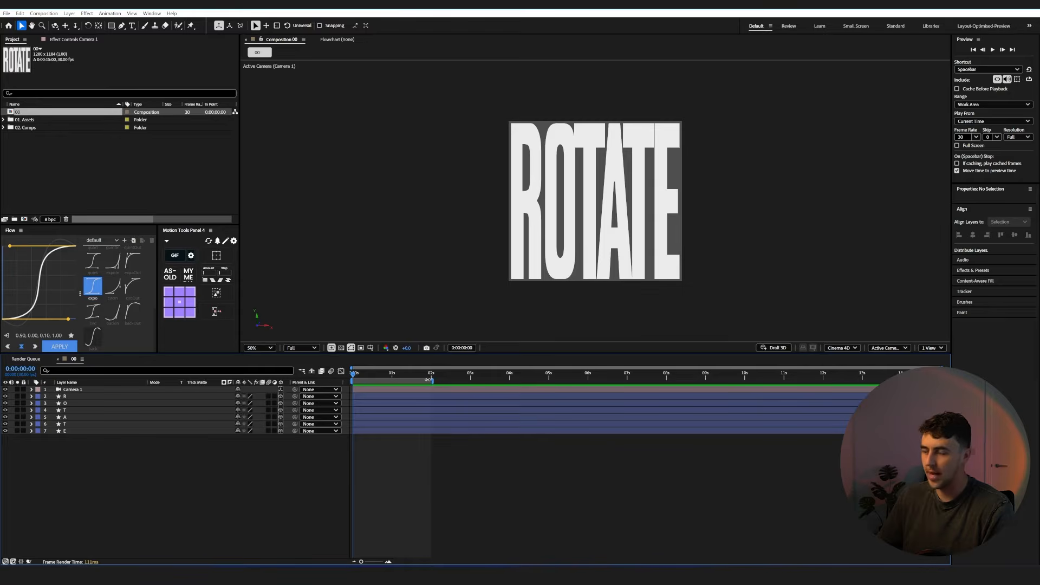
left_click_drag(112, 444, 100, 402)
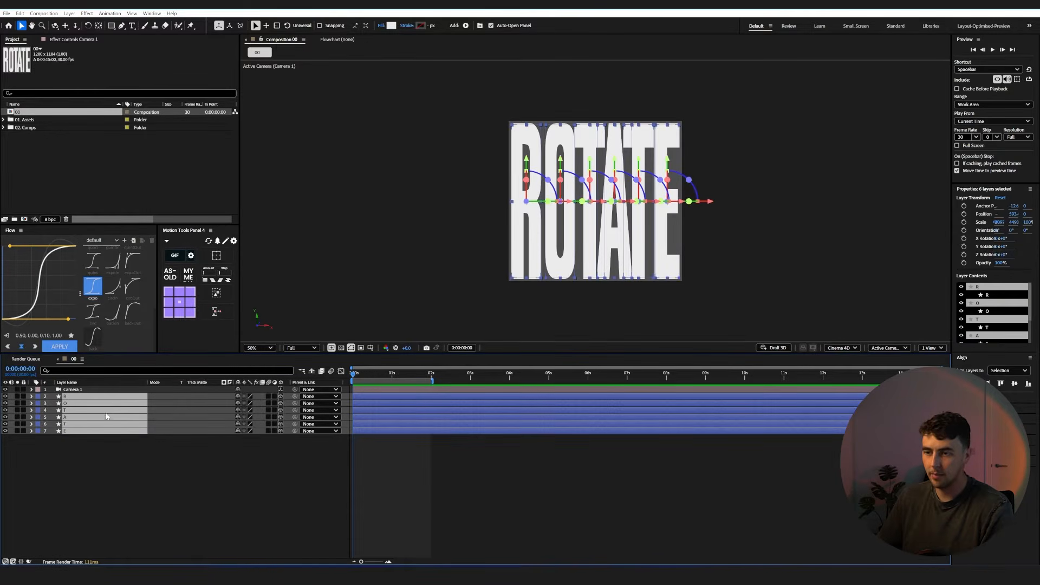
key("r")
left_click(52, 417)
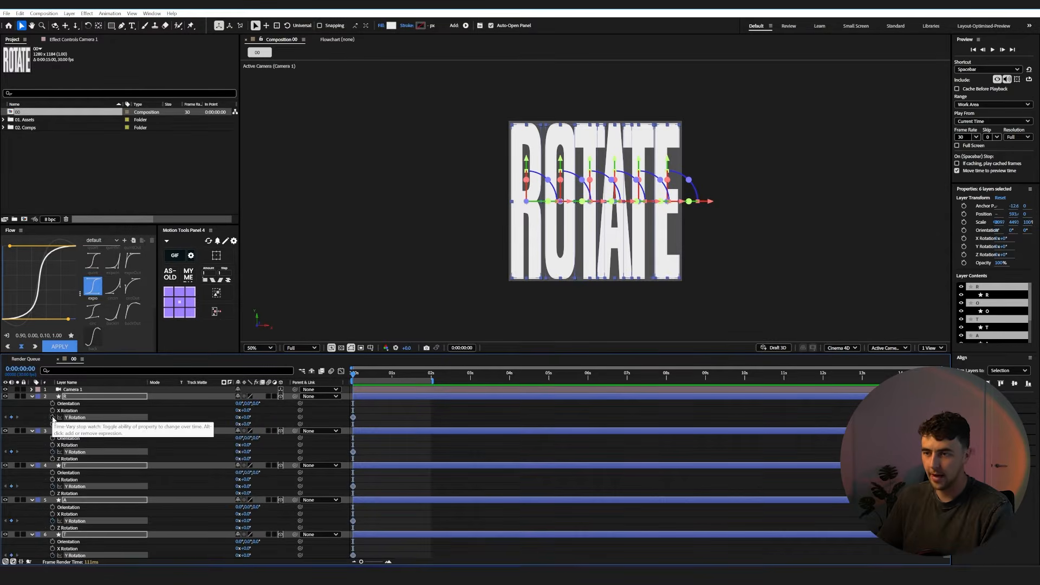
key("r")
key("u")
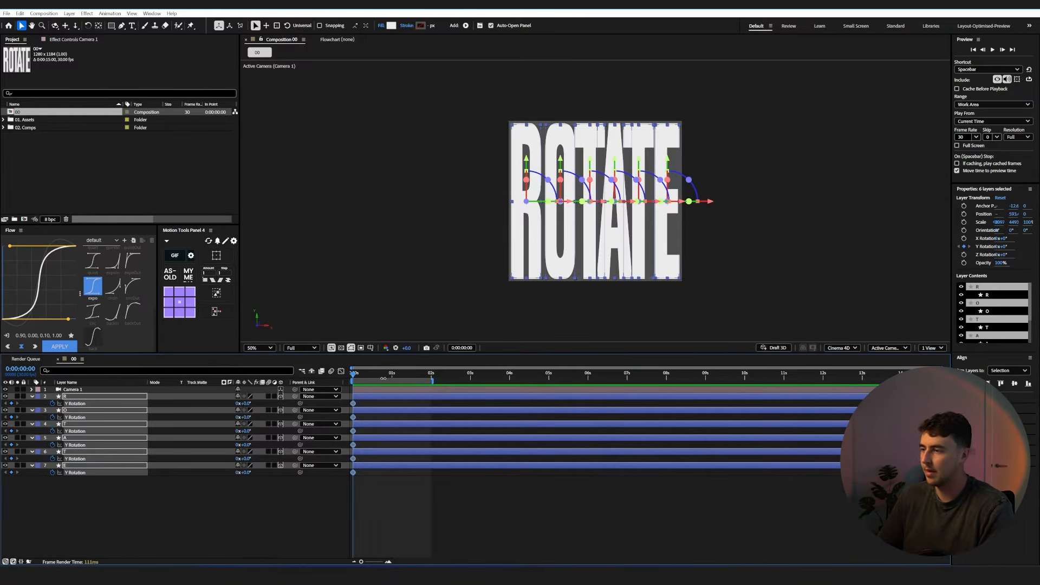
Keyframe the Y Rotation of all six letters to one full turn at 2 seconds and preview the animation from the start.
left_click_drag(384, 375, 432, 381)
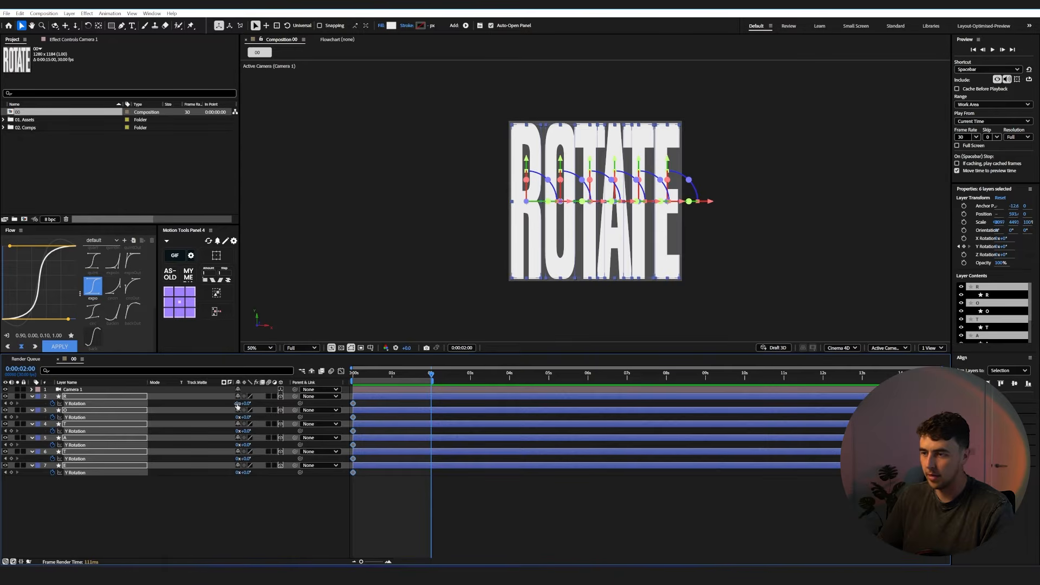
left_click(249, 510)
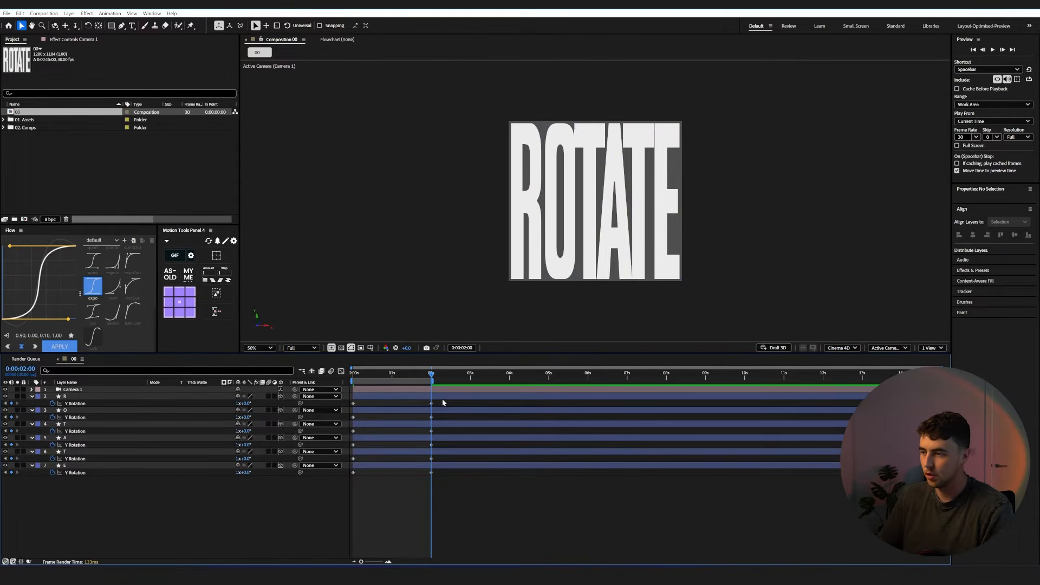
left_click_drag(443, 369, 330, 386)
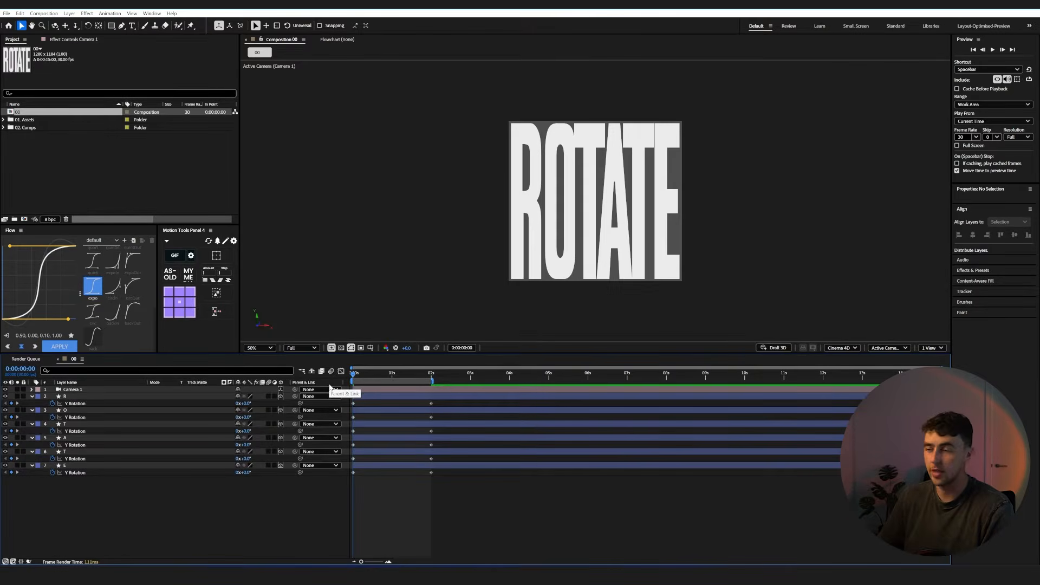
key("space")
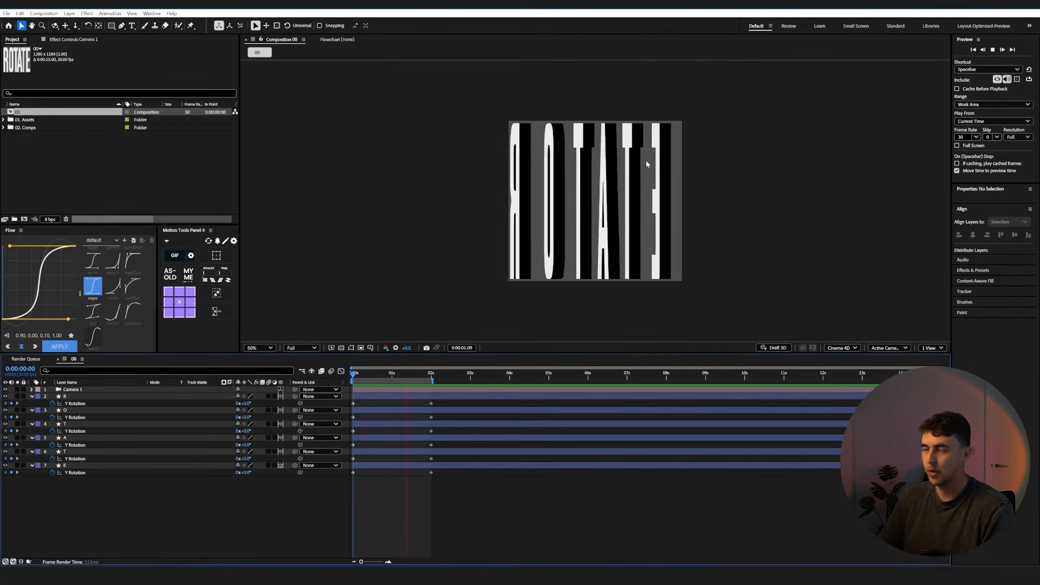
key("space")
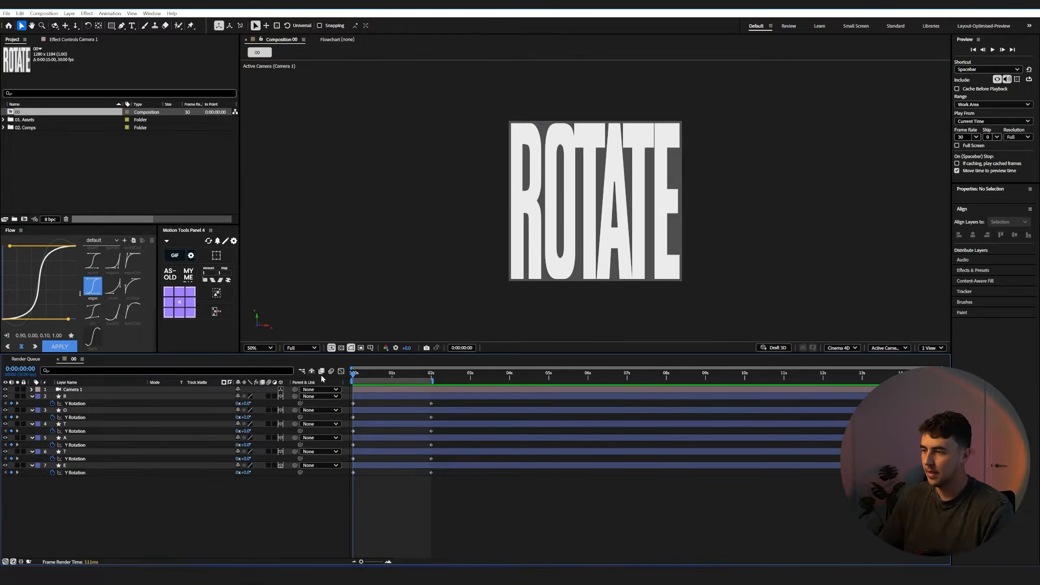
Apply the Flow back easing preset (0.68, -0.55, 0.27, 1.55) to all Y Rotation keyframes, then check the value graph and preview the motion.
left_click_drag(461, 401, 317, 499)
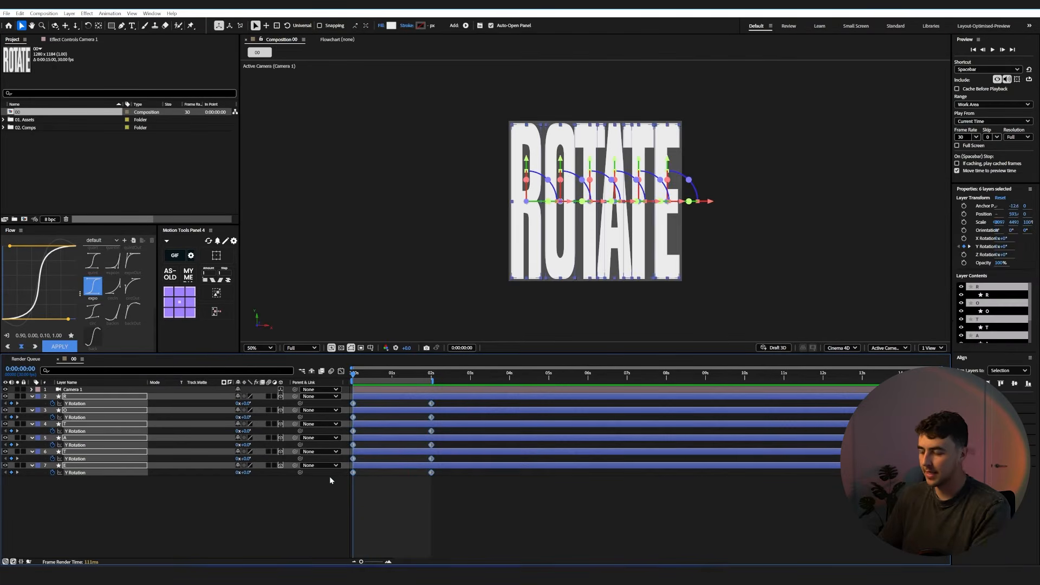
left_click(90, 335)
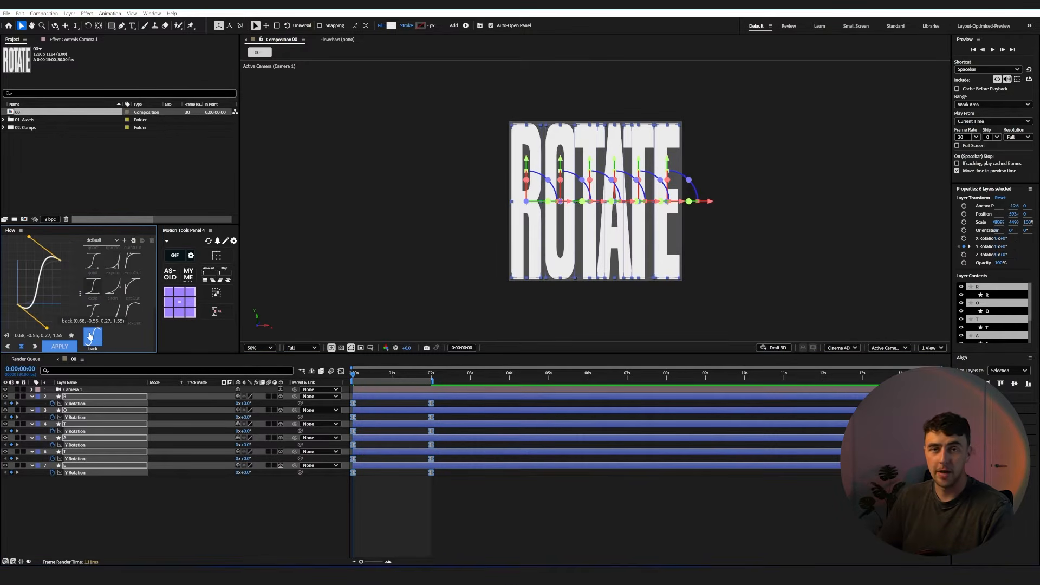
left_click(60, 348)
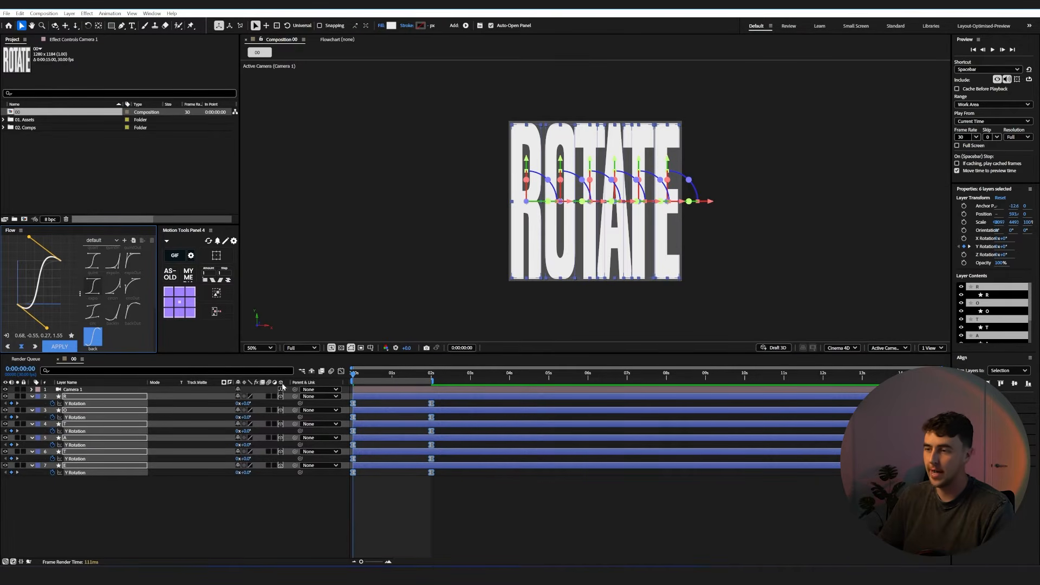
left_click(341, 371)
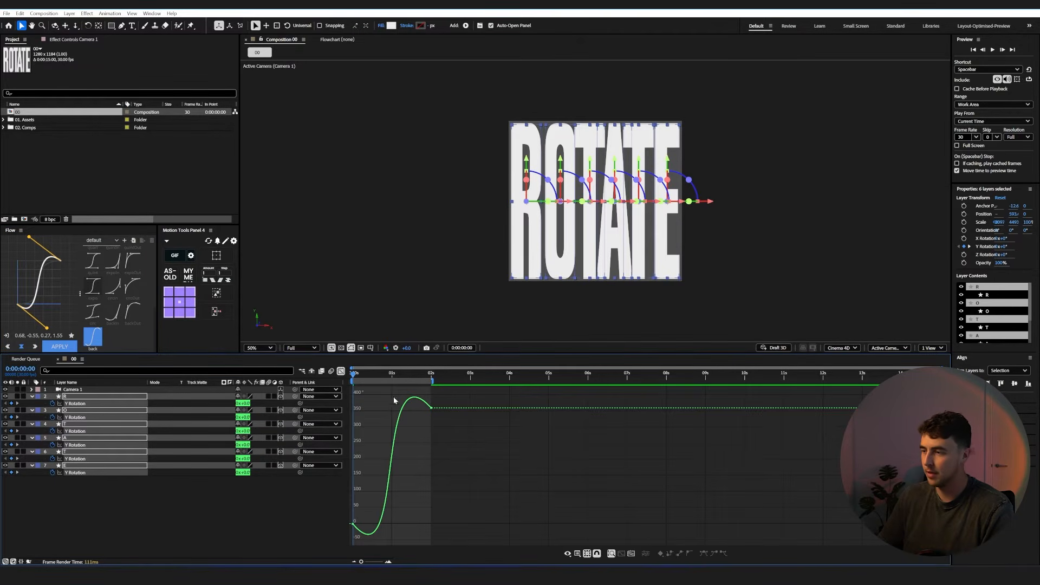
key("space")
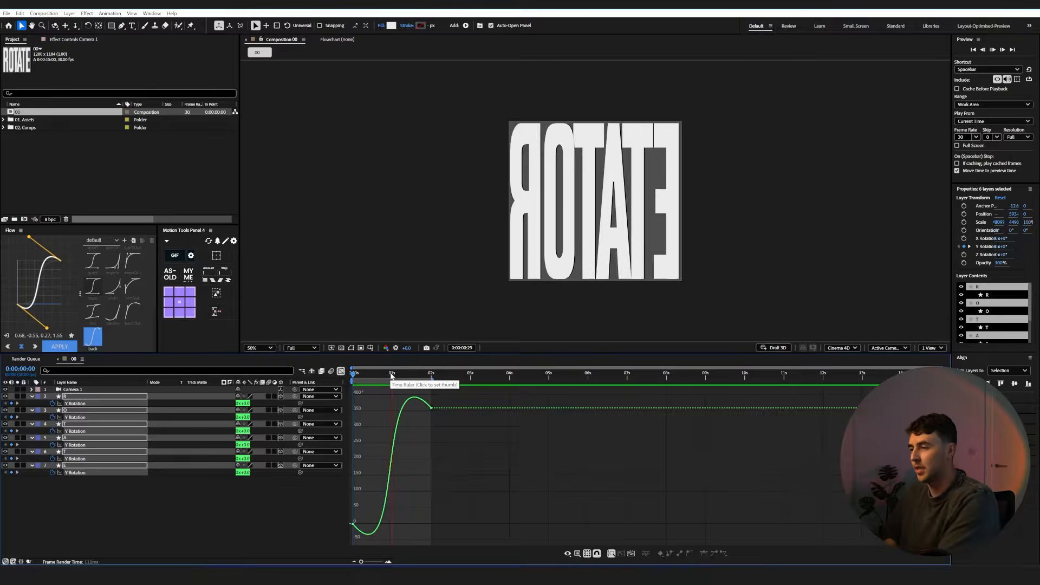
key("space")
key("space")
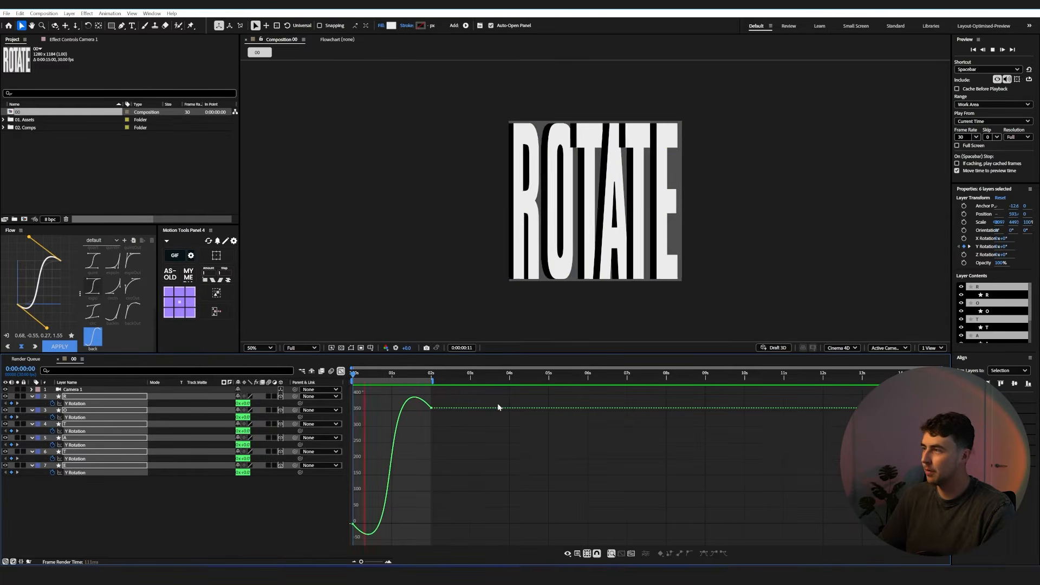
key("space")
key("shift+F3")
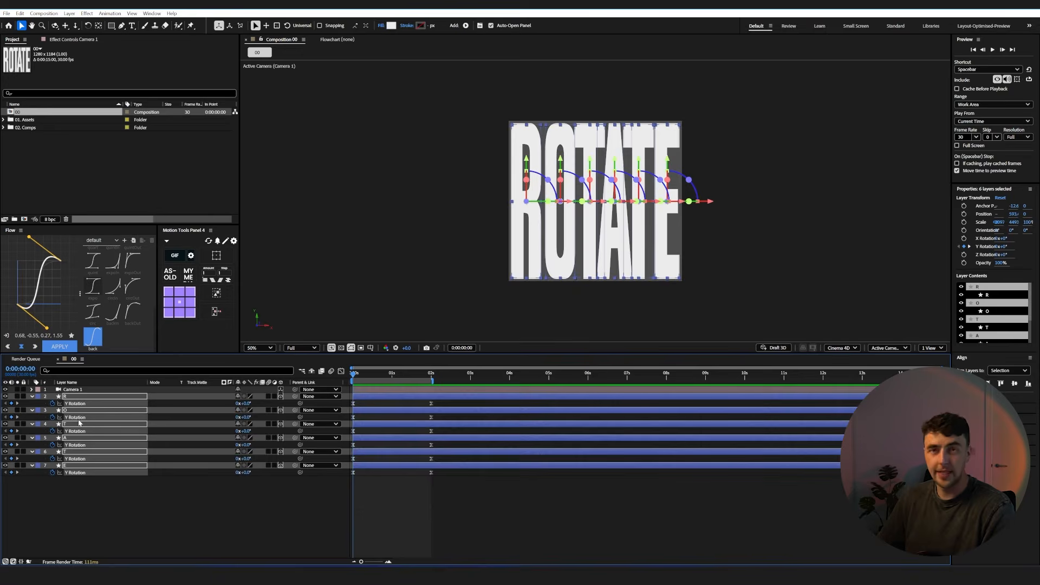
Add the expression loopIn() + loopOut() - value; to the R layer's Y Rotation.
left_click(53, 403, "alt")
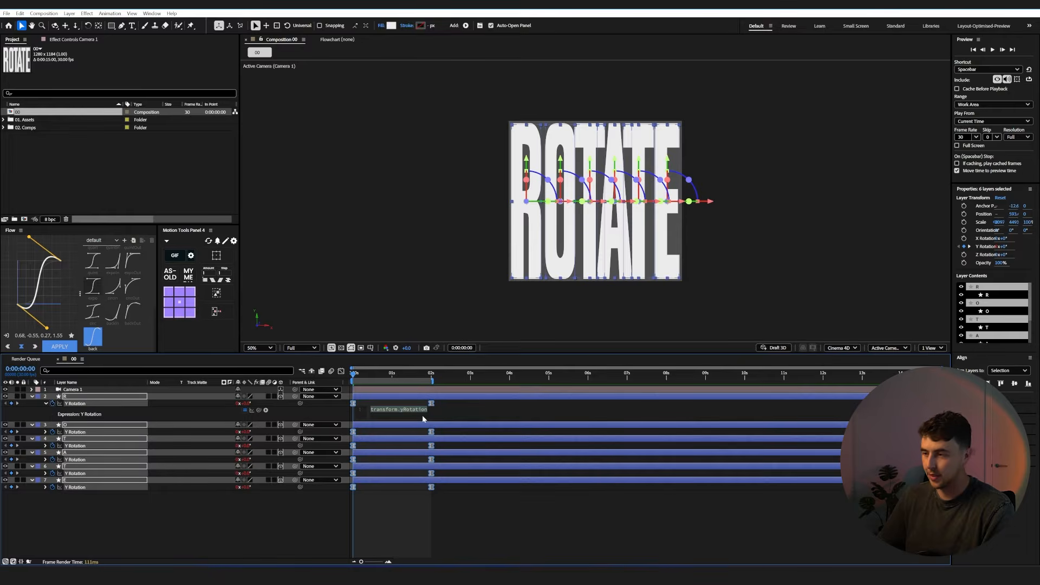
type("loop")
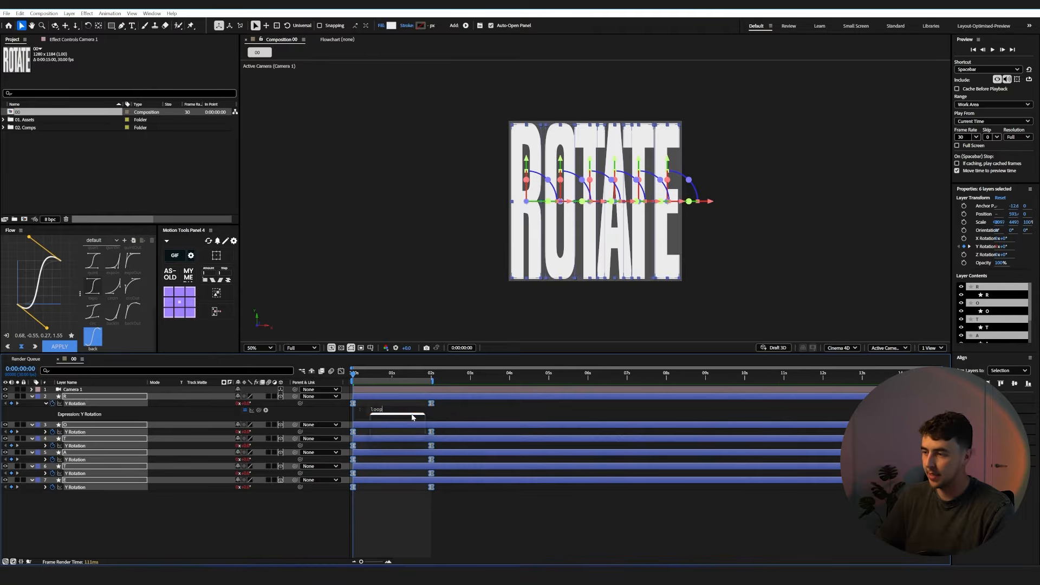
type("In() + ")
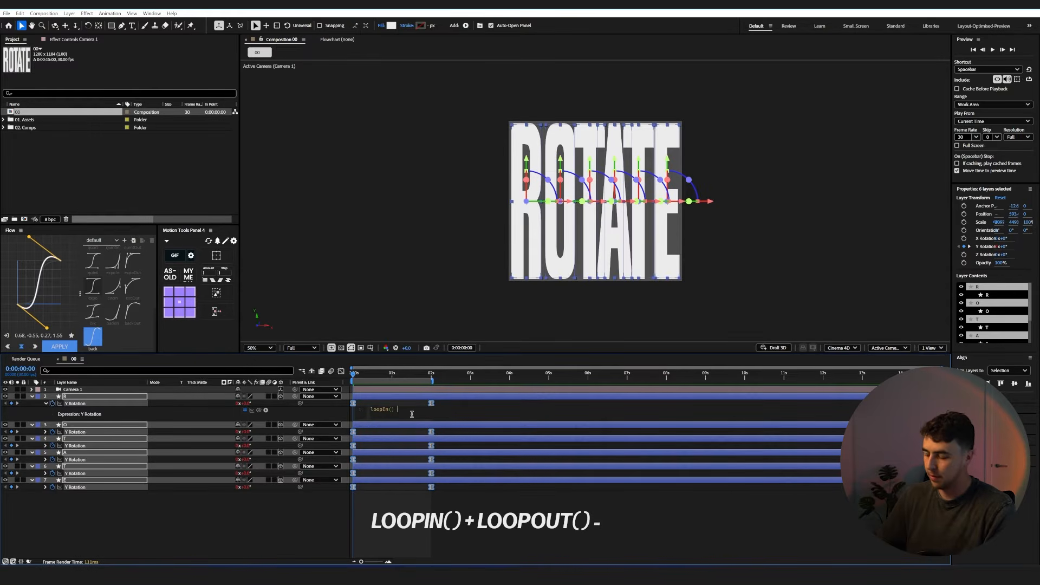
type("loo")
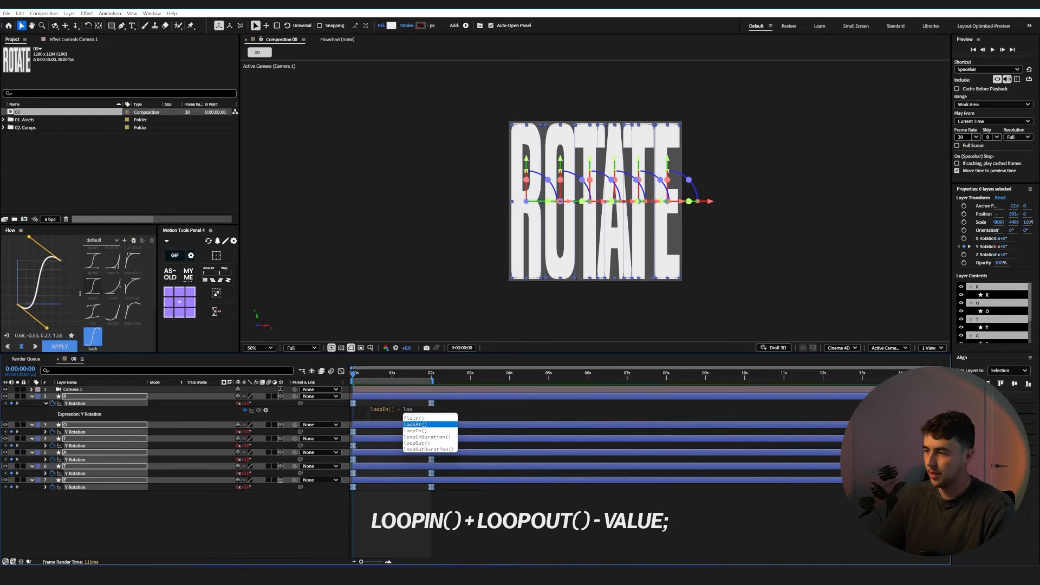
left_click(426, 443)
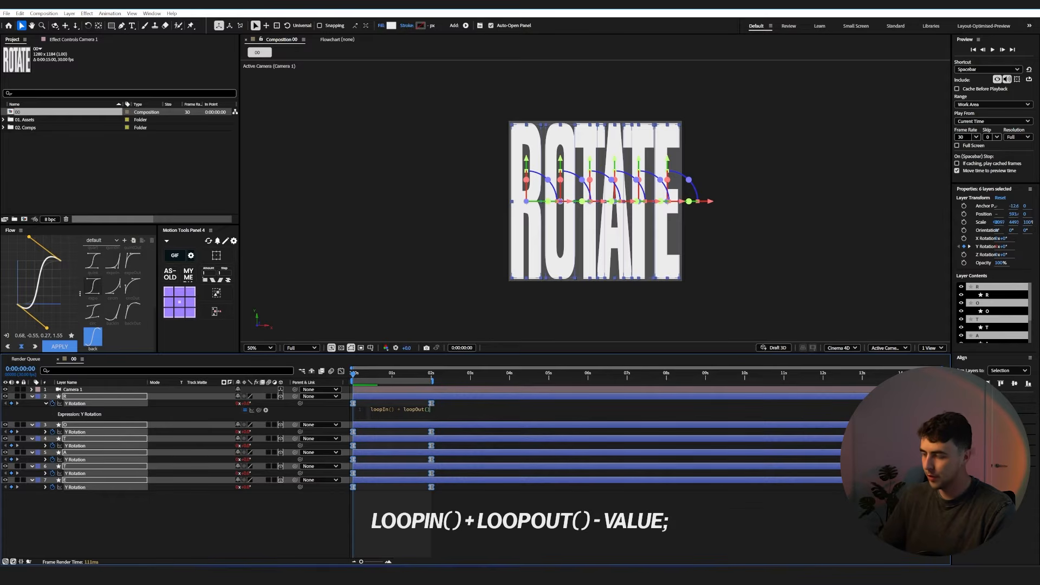
type("- val")
key("Return")
type(";")
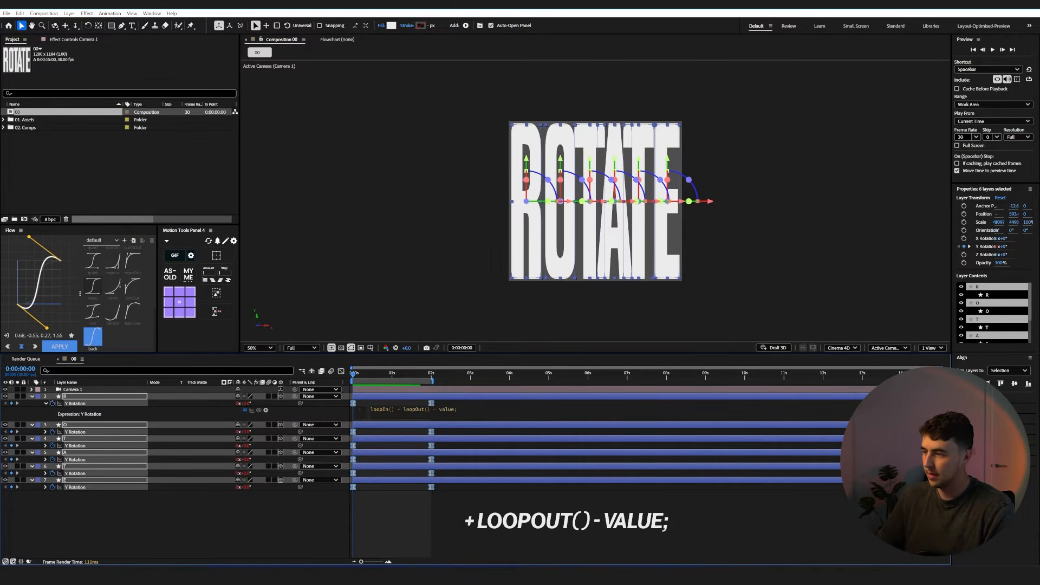
left_click(428, 460)
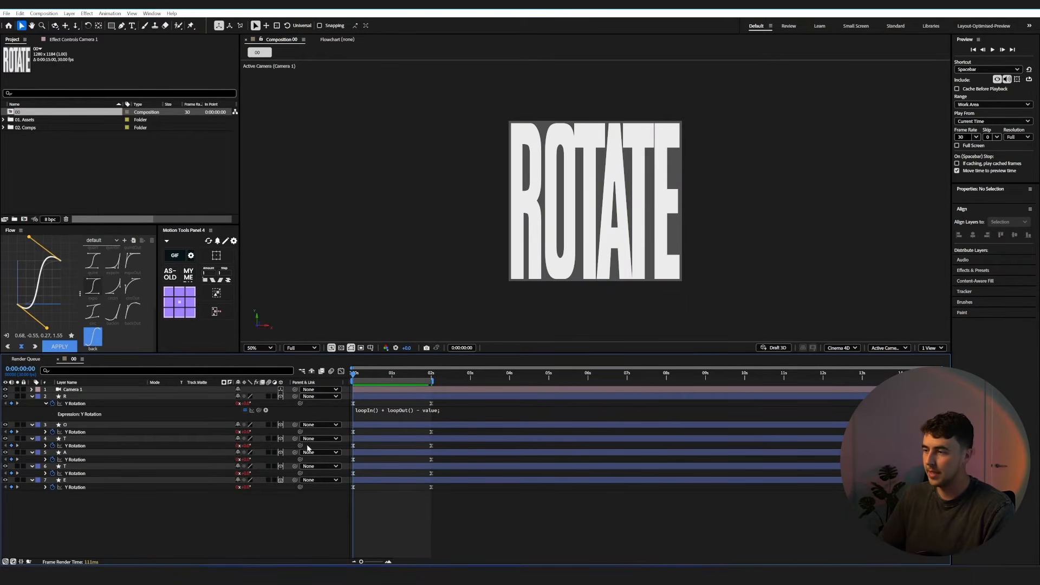
Copy only the Y Rotation expression from the R layer and paste it onto the other five letter layers.
right_click(81, 406)
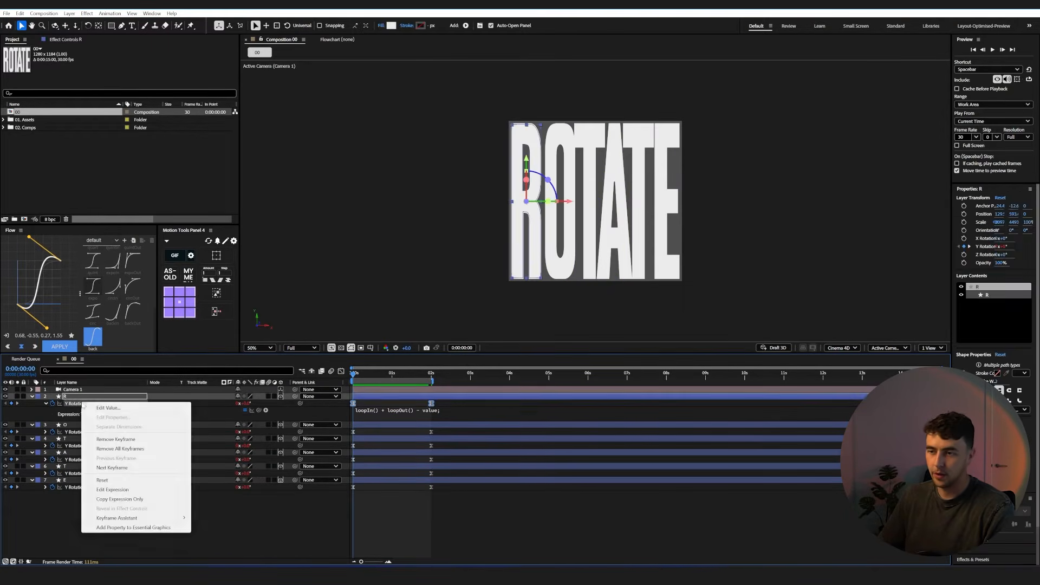
left_click(115, 499)
left_click(81, 425)
left_click(79, 480, "shift")
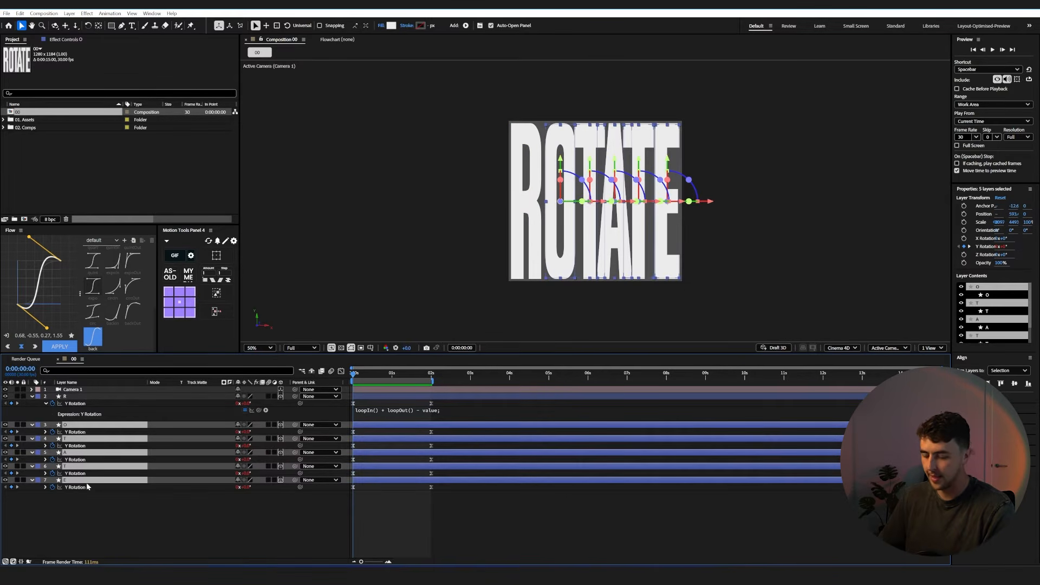
key("ctrl+v")
key("space")
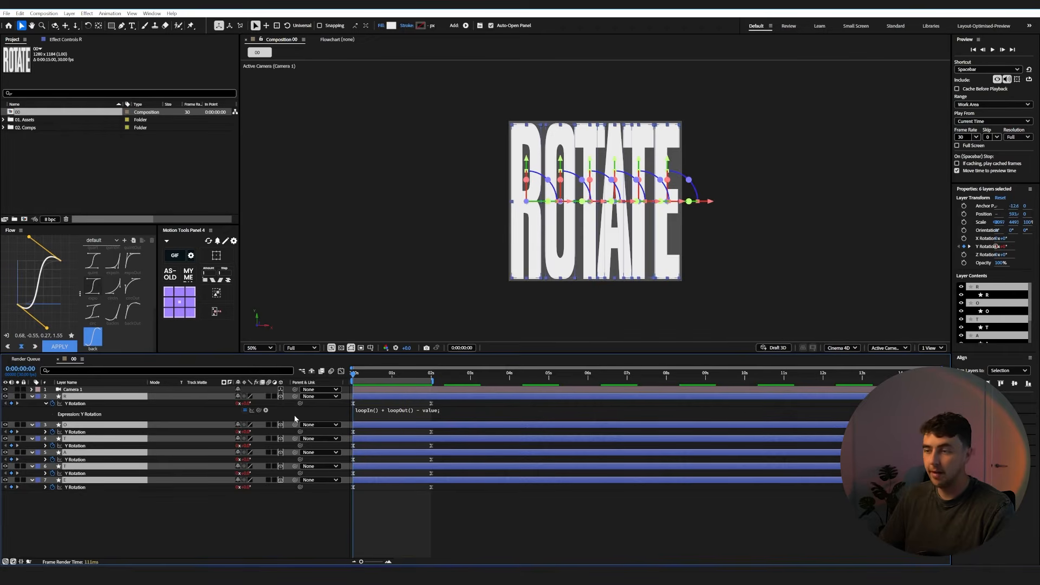
left_click(81, 404)
right_click(87, 404)
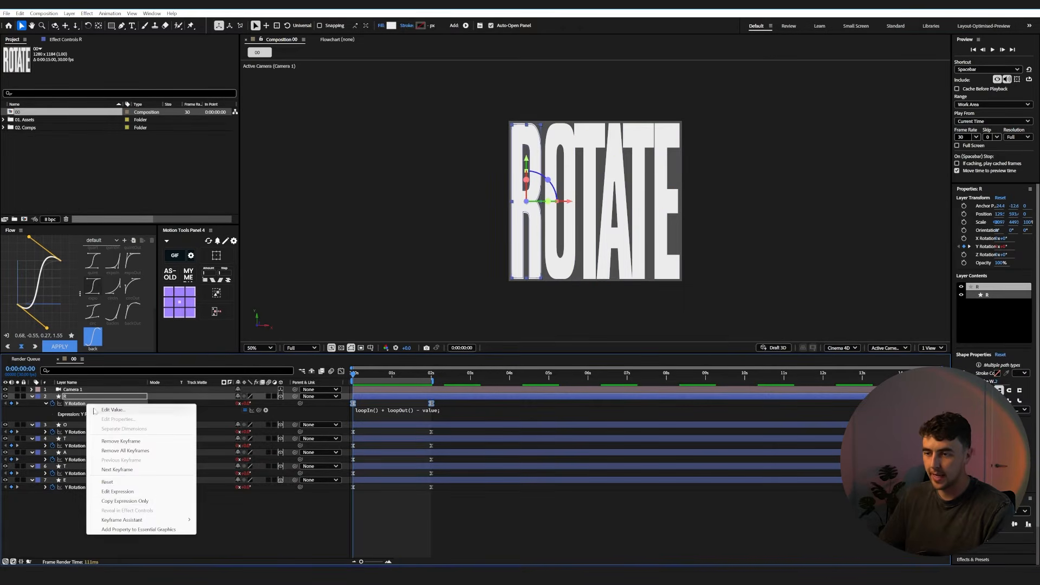
left_click(123, 501)
left_click(79, 424)
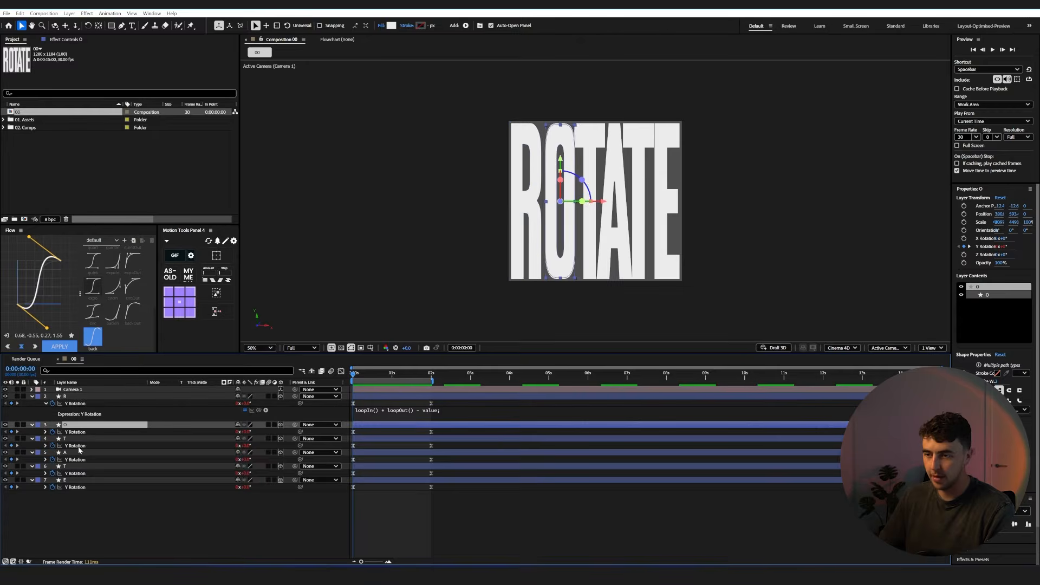
left_click(76, 480, "shift")
left_click(82, 487)
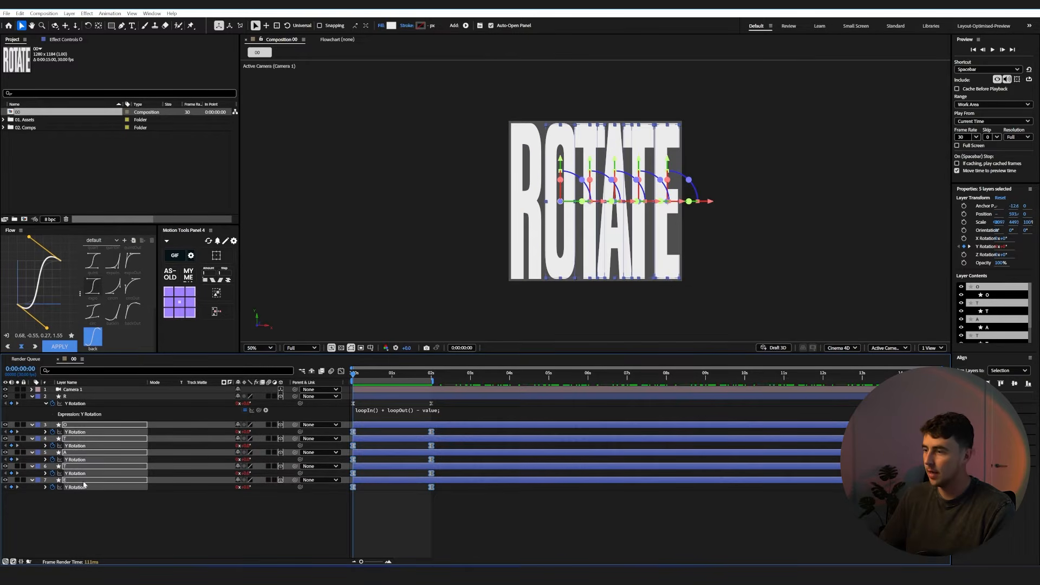
Stagger the Y Rotation keyframes layer by layer from R to E with Motion Tools and preview the offset spin.
left_click(420, 396)
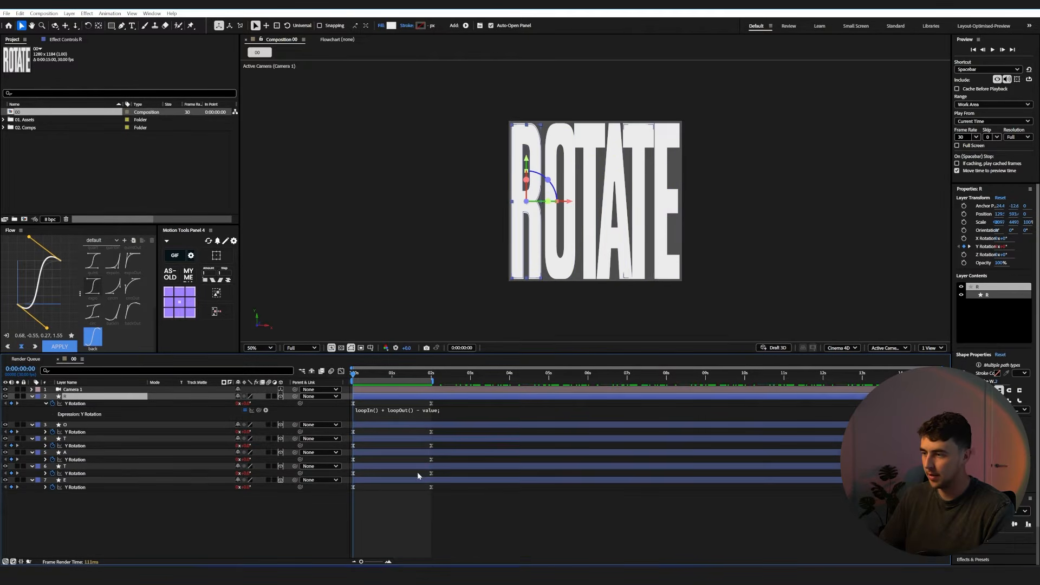
left_click(417, 479, "shift")
left_click_drag(448, 400, 324, 519)
left_click(215, 280)
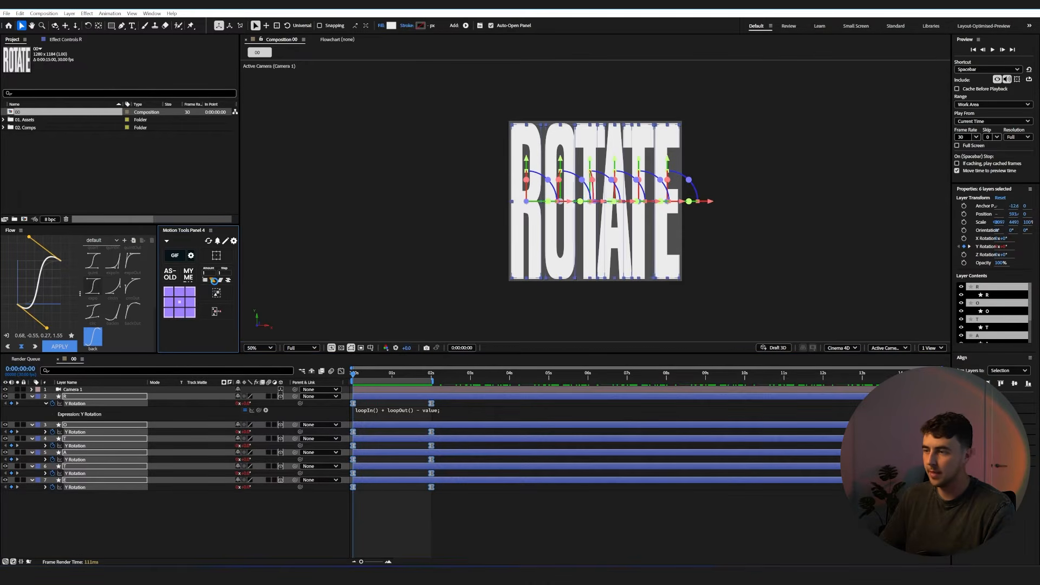
left_click(213, 281)
left_click(214, 284)
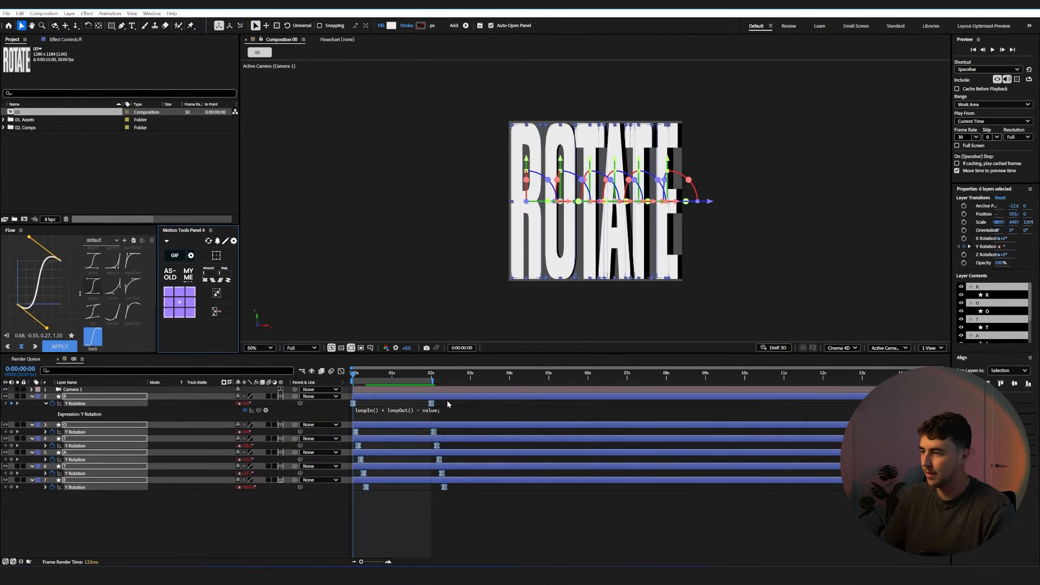
key("space")
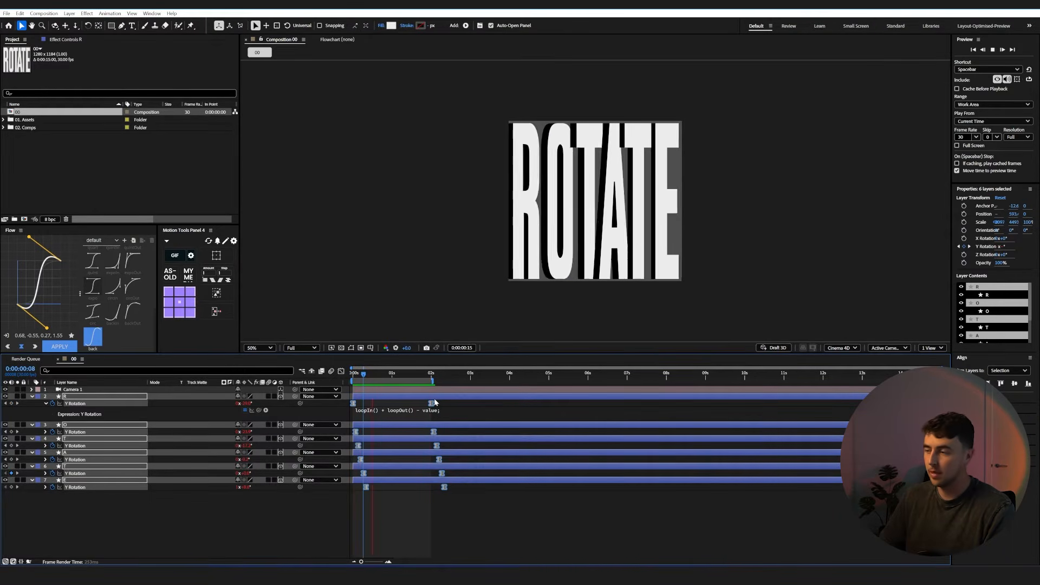
key("space")
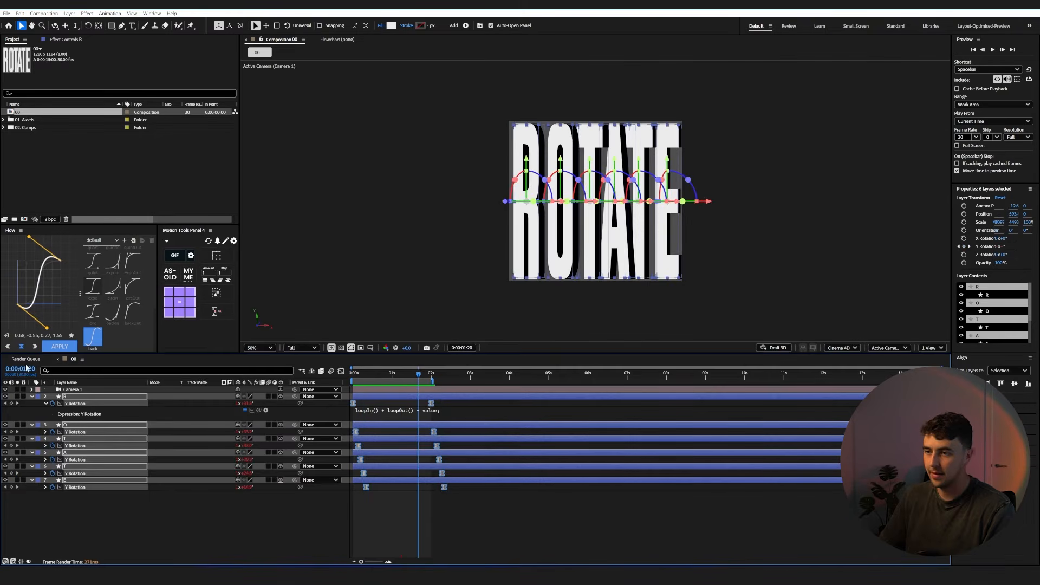
Move composition 00 into the 00. Precomps folder and duplicate it there as 01.
left_click(104, 537)
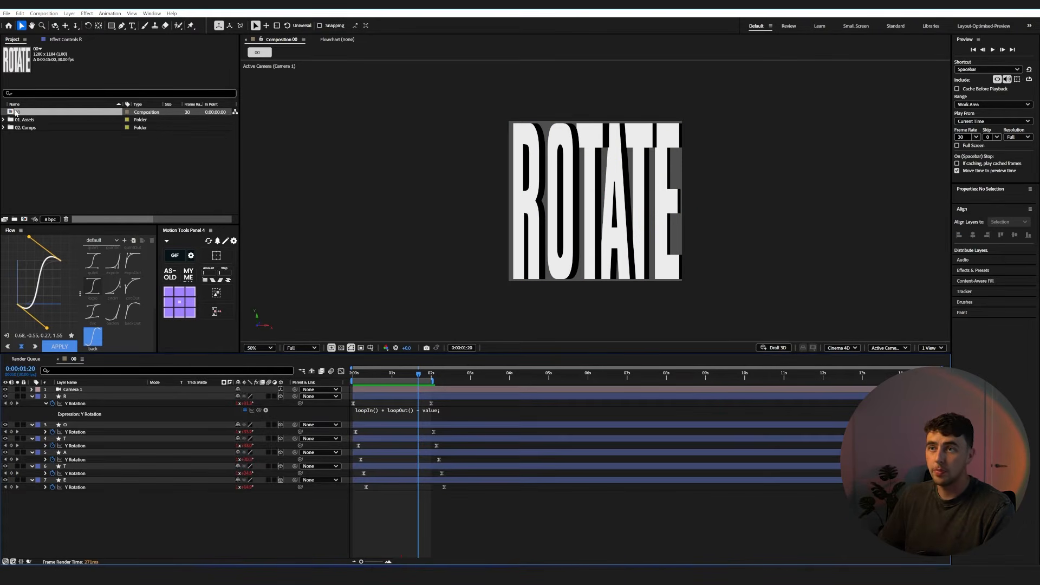
left_click(3, 128)
left_click_drag(23, 115, 35, 137)
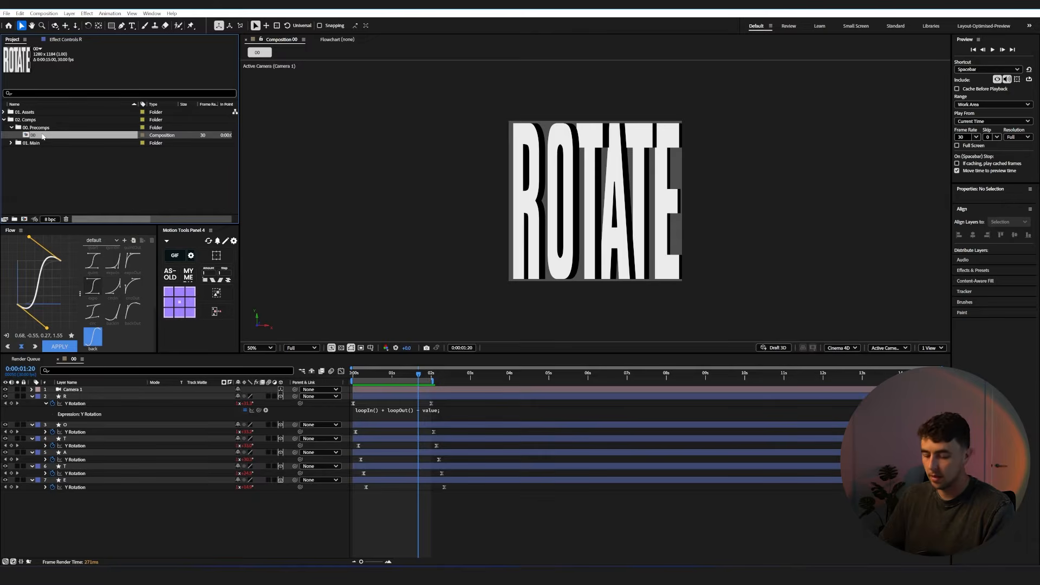
key("ctrl+d")
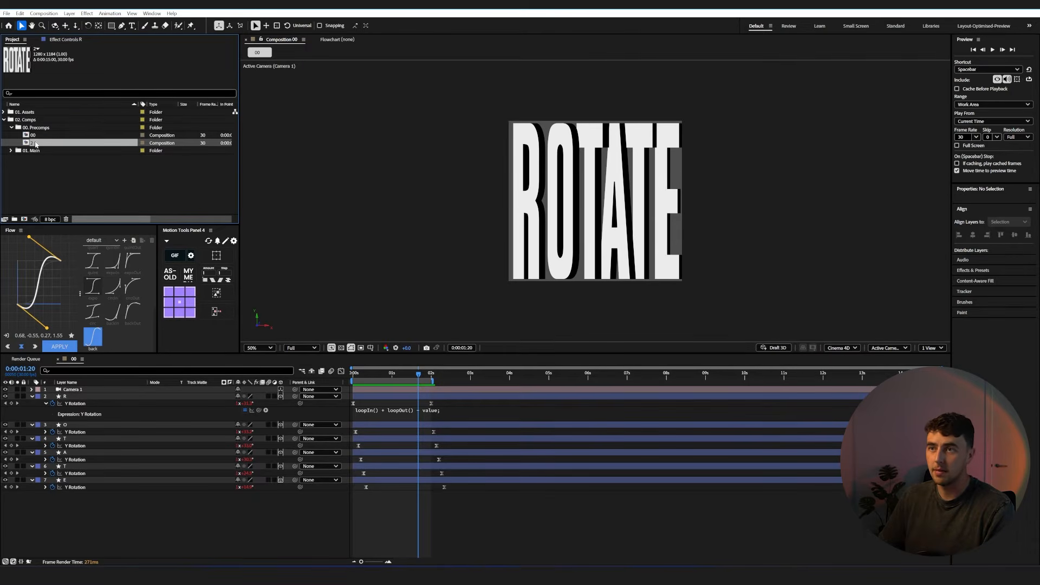
key("Return")
type("01")
key("Return")
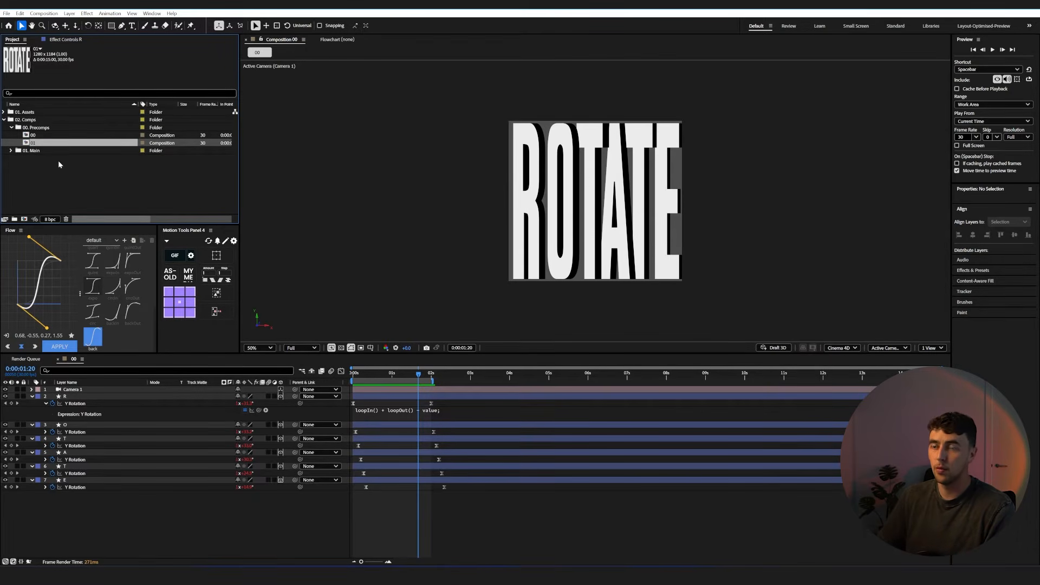
Replace all layers inside composition 01 with composition 00 as a nested layer and preview it.
double_click(33, 143)
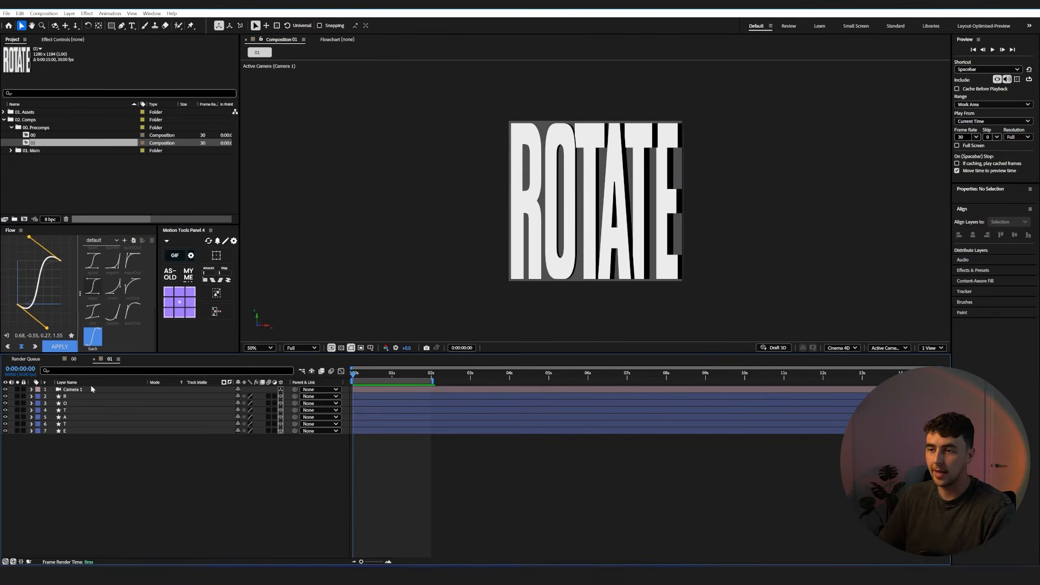
left_click_drag(82, 410, 81, 382)
key("Delete")
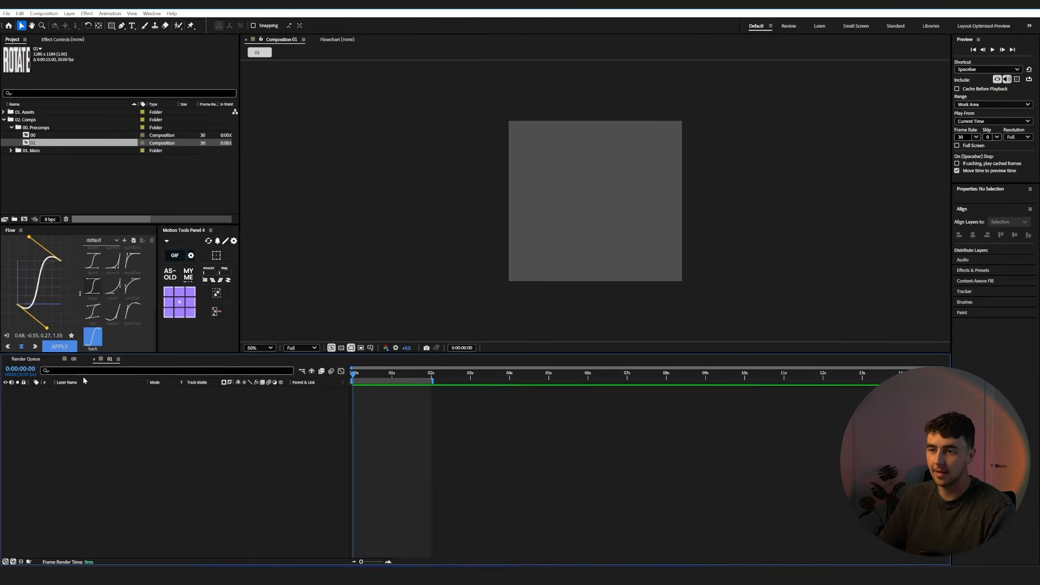
left_click_drag(41, 136, 81, 425)
key("space")
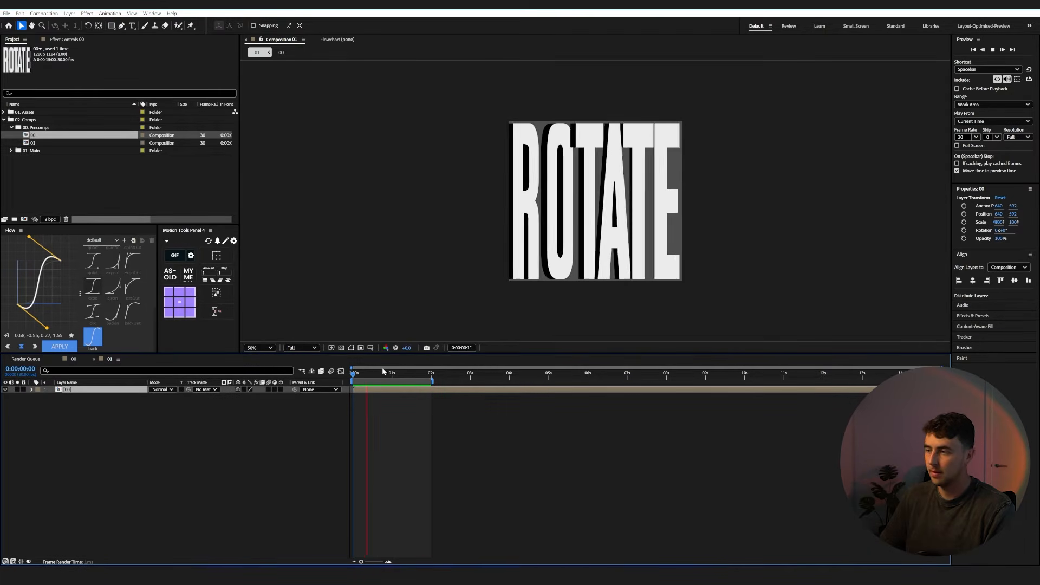
key("space")
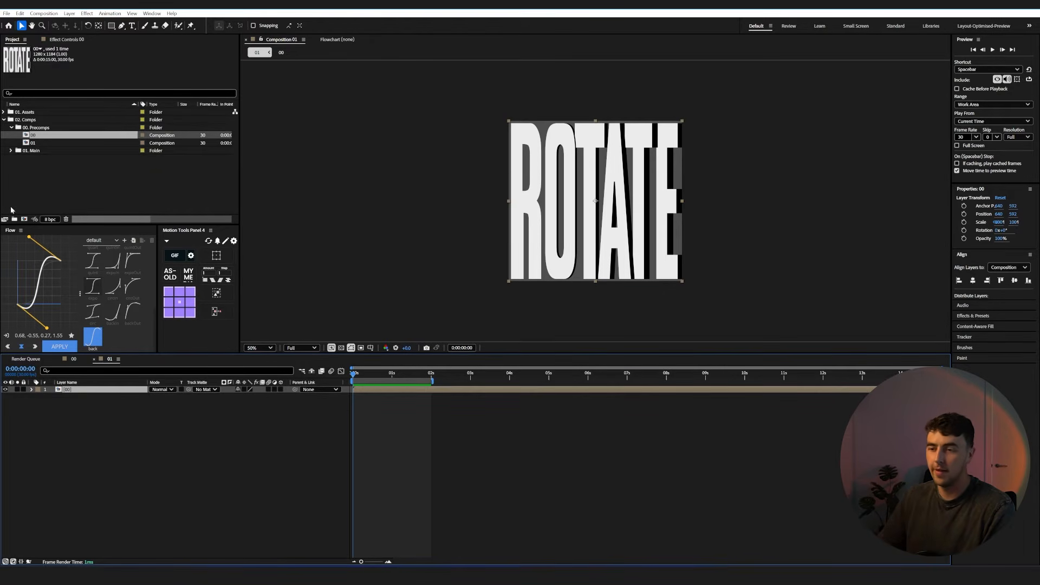
Add a black full-frame solid above the 00 layer in composition 01.
left_click(76, 449)
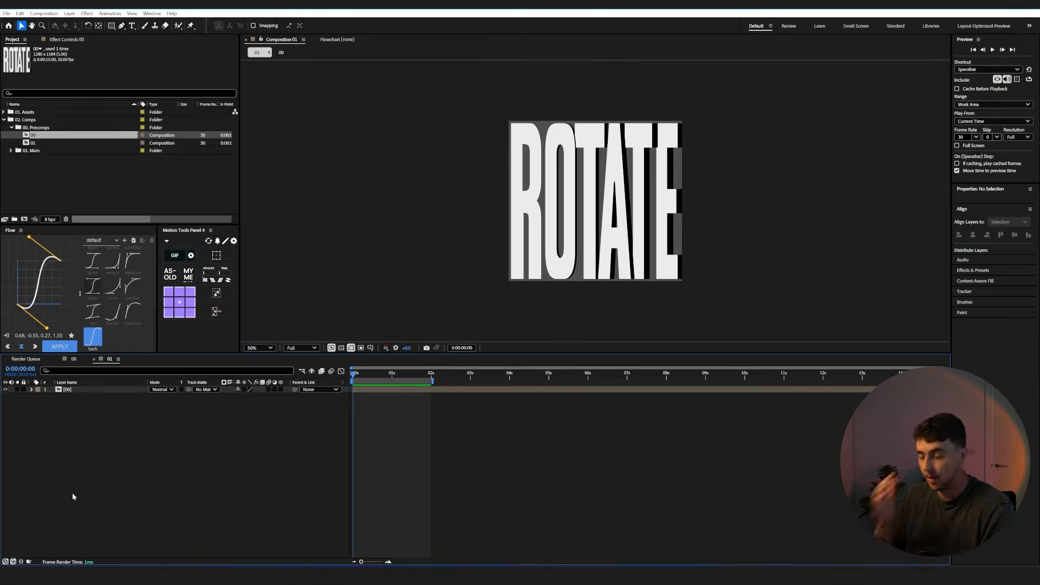
right_click(95, 464)
mouse_move(136, 363)
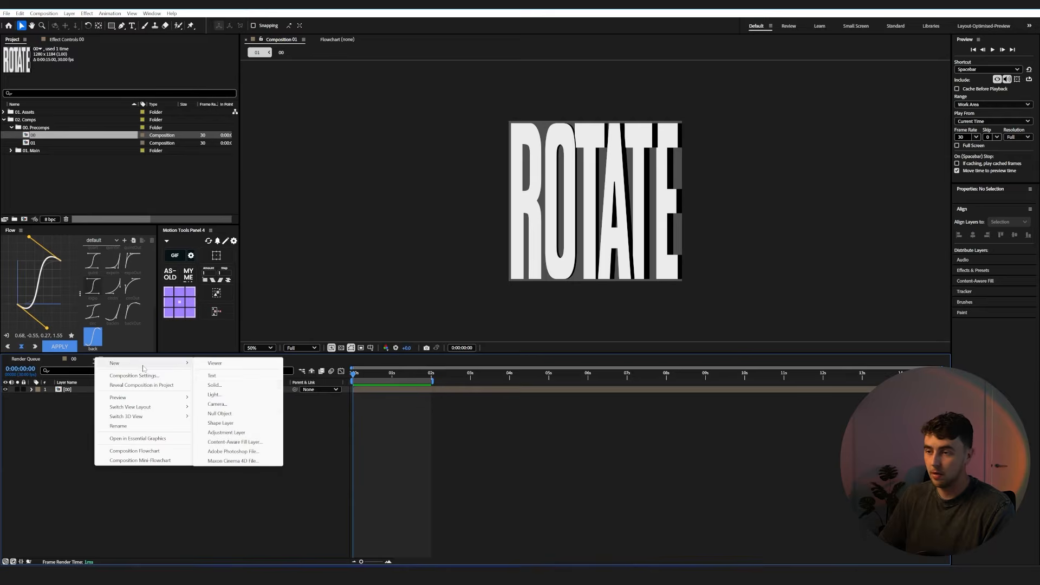
left_click(214, 385)
left_click(569, 364)
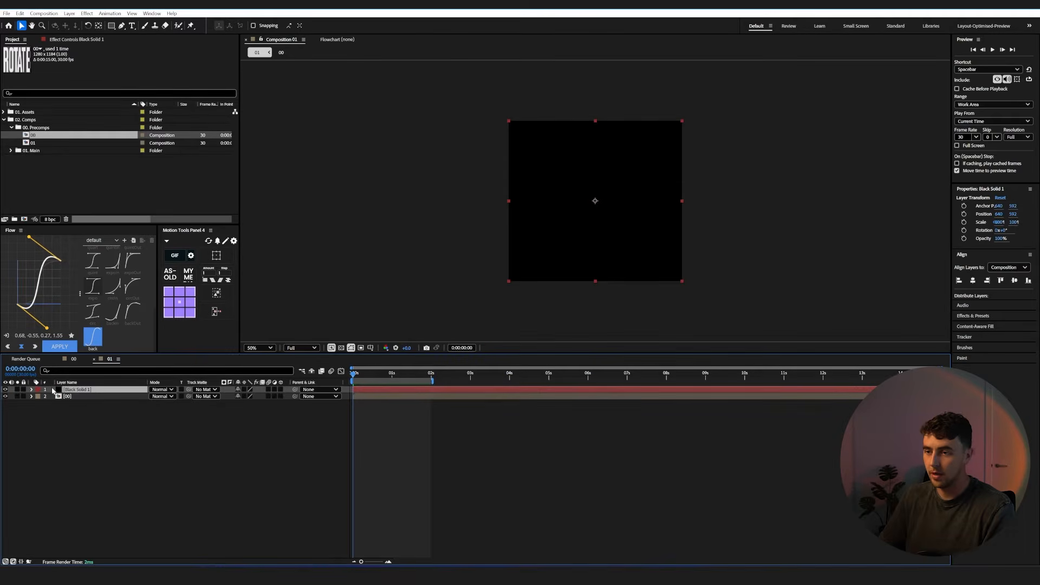
Pre-compose the black solid as Gradient, moving all attributes into the new composition.
right_click(89, 390)
left_click(124, 314)
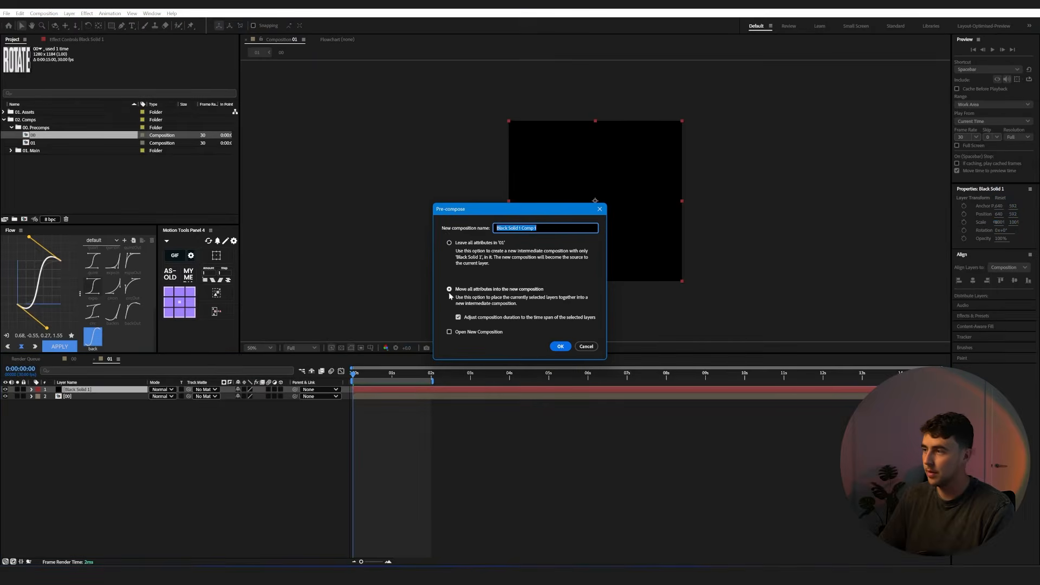
type("Gradient")
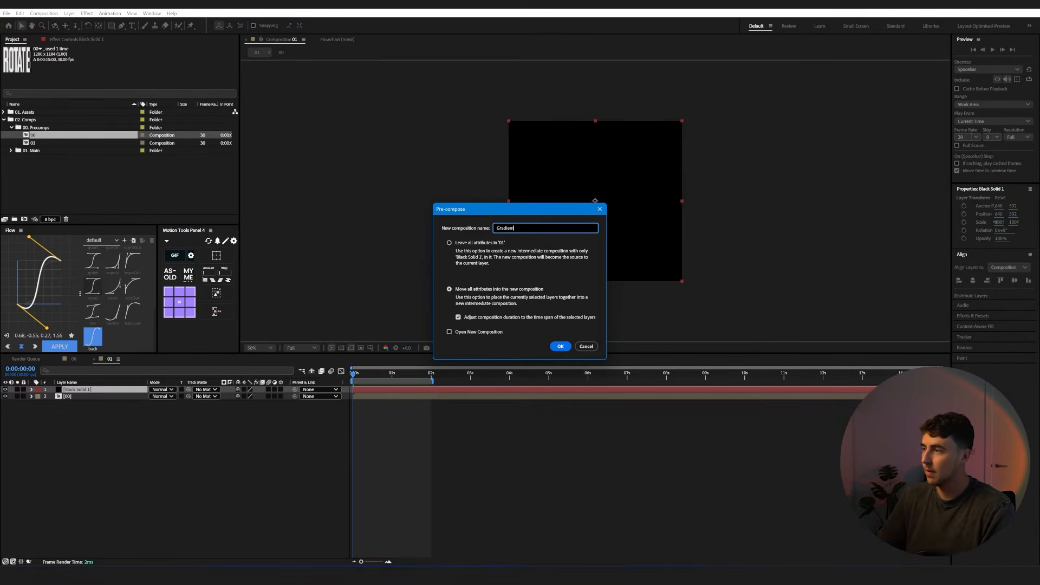
key("Return")
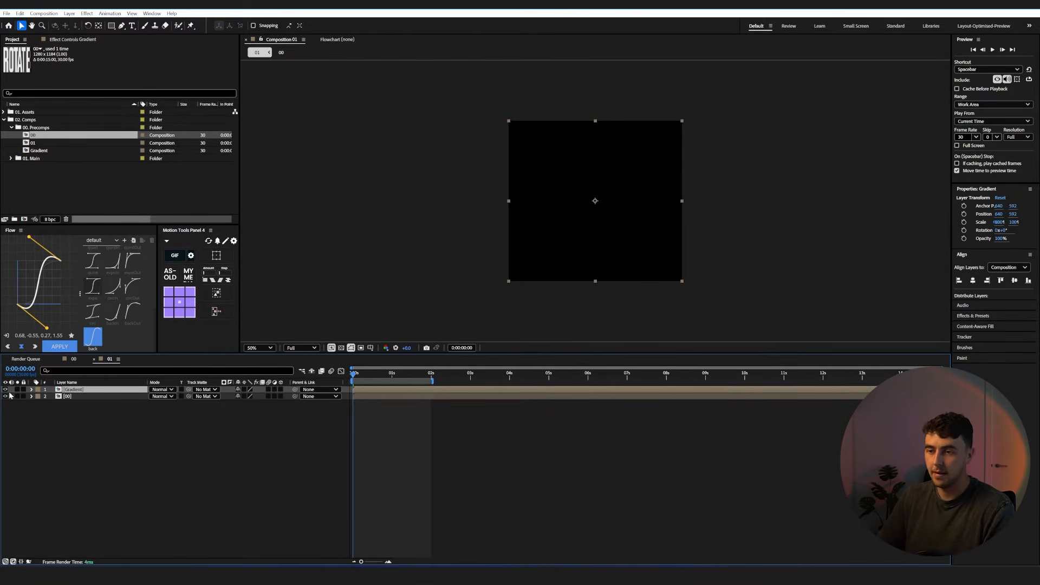
Open the Gradient precomp and apply the Gradient Ramp effect to its black solid.
double_click(82, 390)
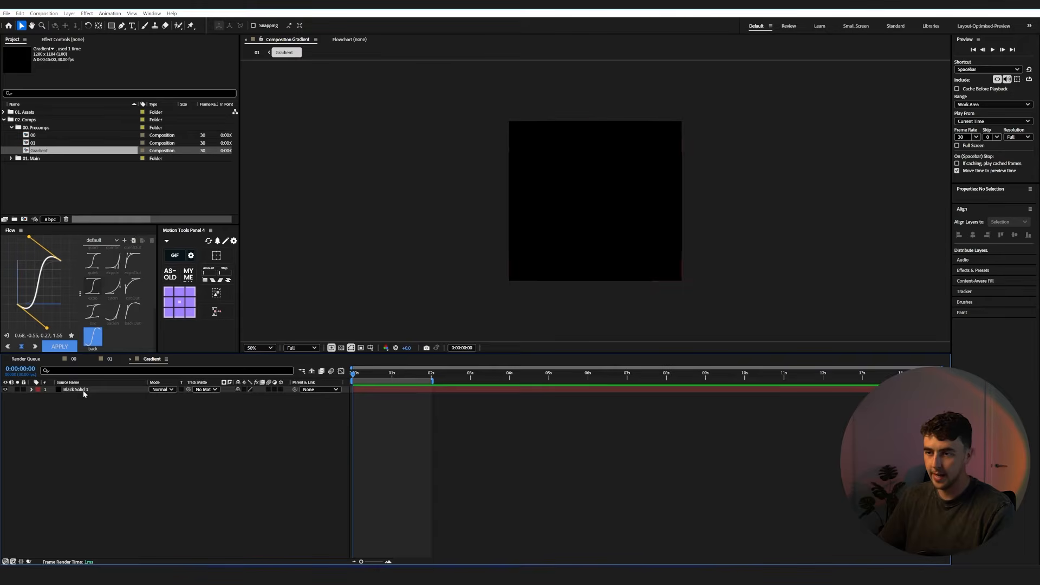
left_click(84, 391)
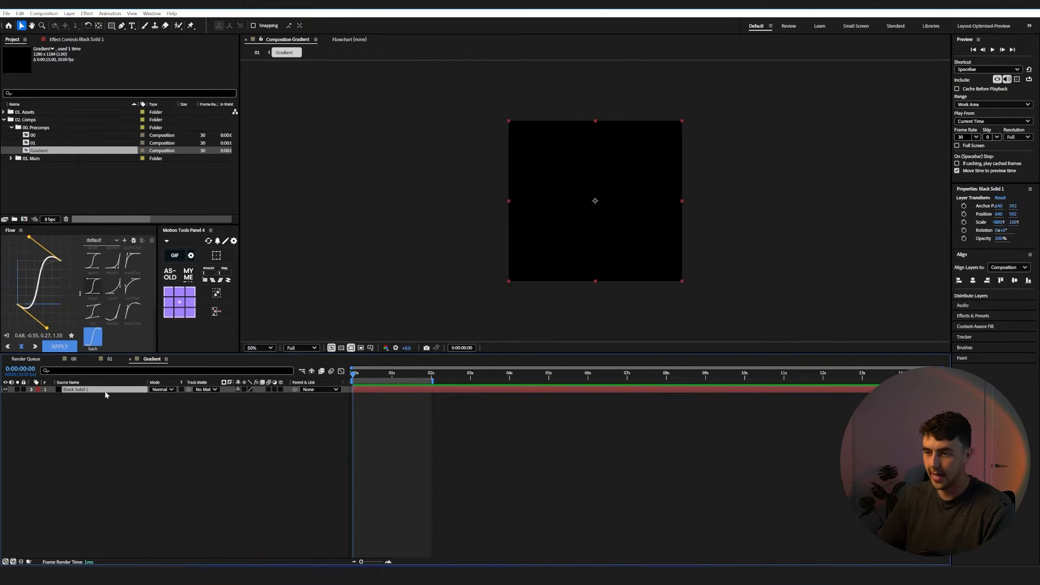
key("ctrl+space")
type("gradi")
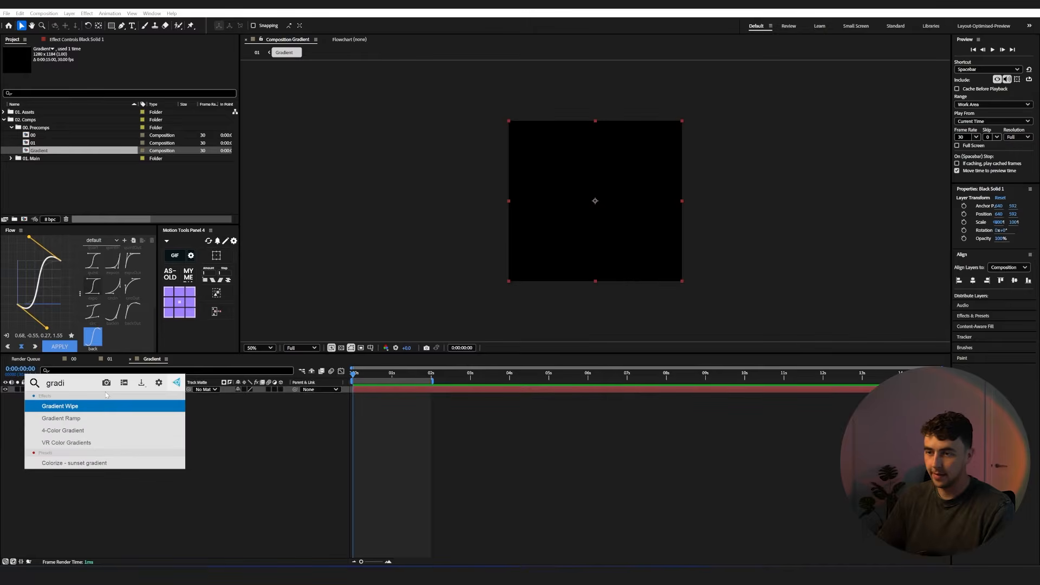
left_click(104, 417)
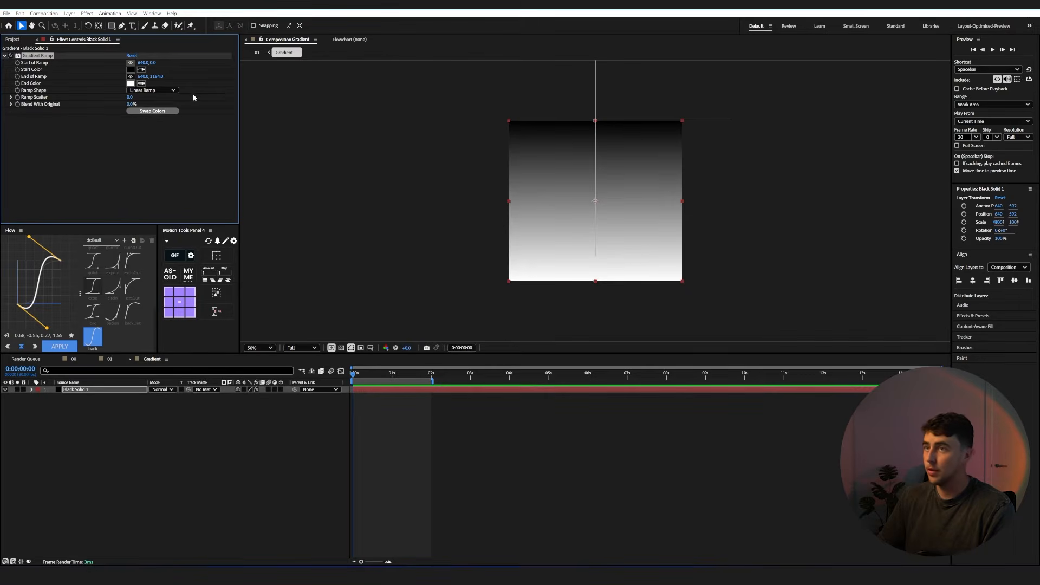
Set the Gradient Ramp's start colour to white and its end colour to black.
left_click(130, 70)
left_click_drag(482, 276, 406, 195)
left_click(595, 238)
left_click(131, 83)
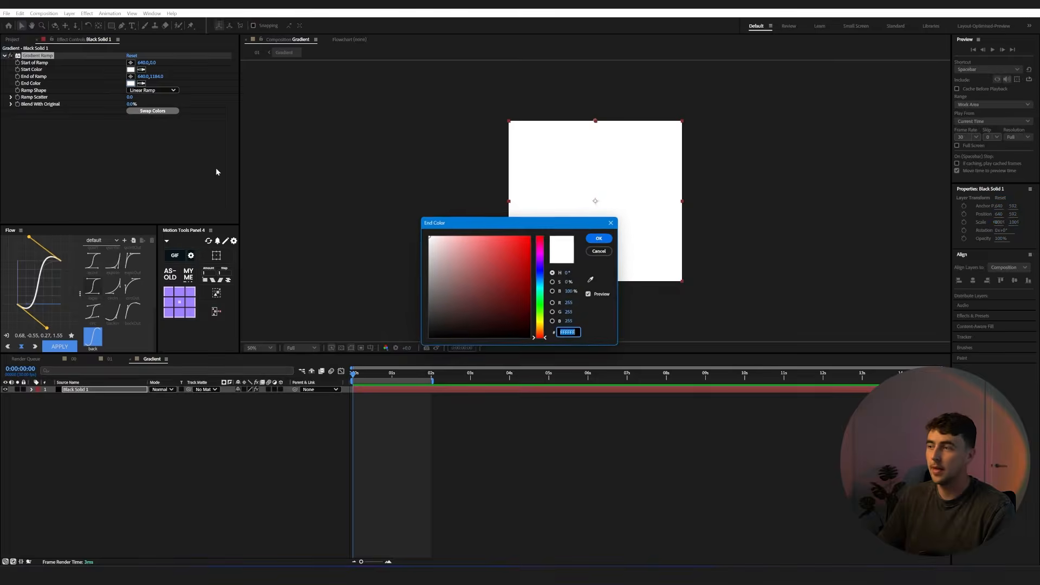
left_click_drag(444, 325, 407, 355)
left_click(606, 237)
Run the ramp diagonally, starting just above the frame's upper-left corner and ending just below its lower-right corner.
left_click(131, 63)
left_click(513, 101)
left_click_drag(513, 101, 515, 97)
left_click(130, 76)
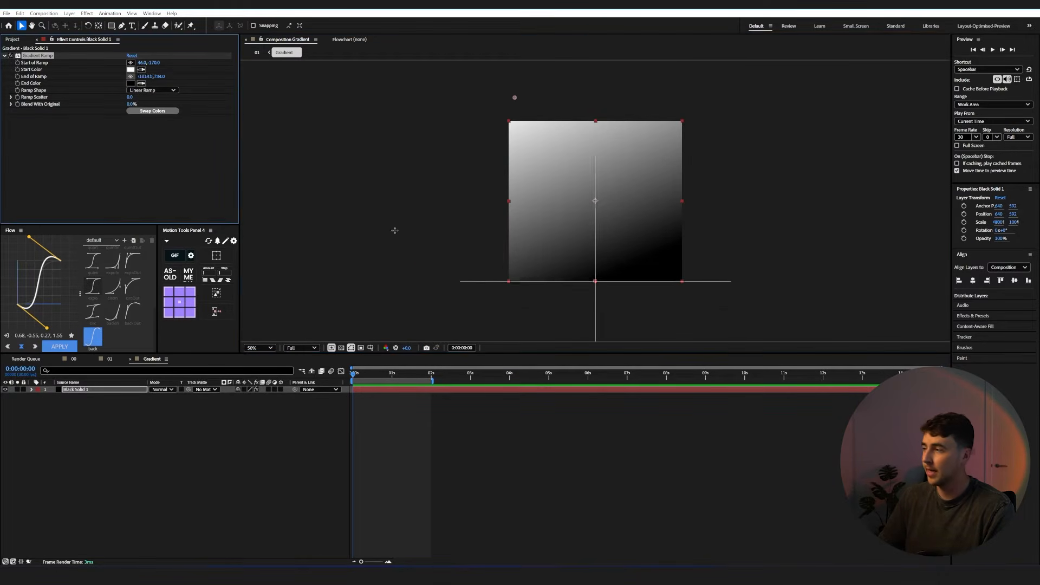
left_click(673, 305)
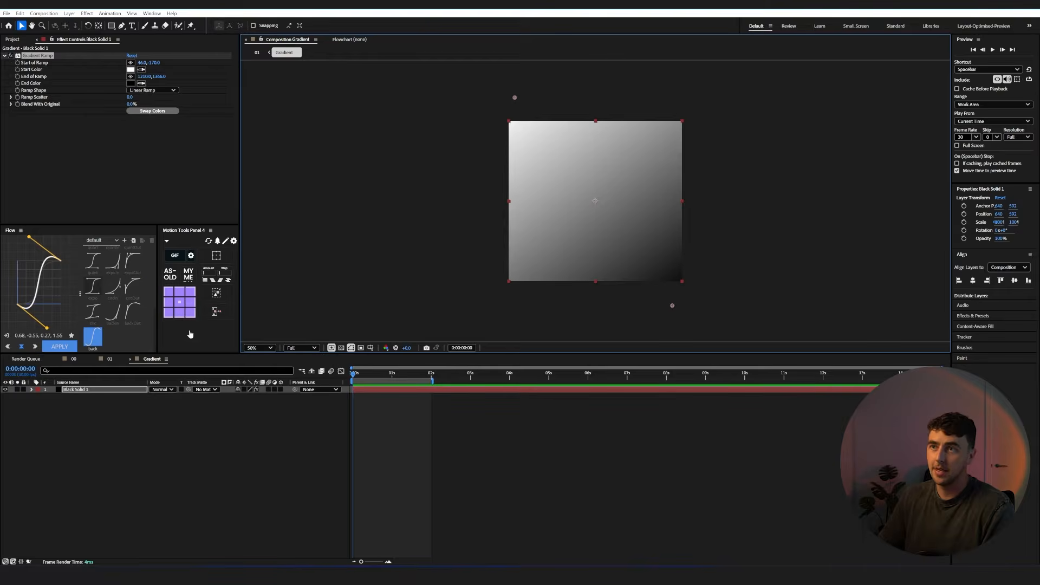
Add a Tritone effect to the black solid with black highlights and white midtones.
left_click(86, 391)
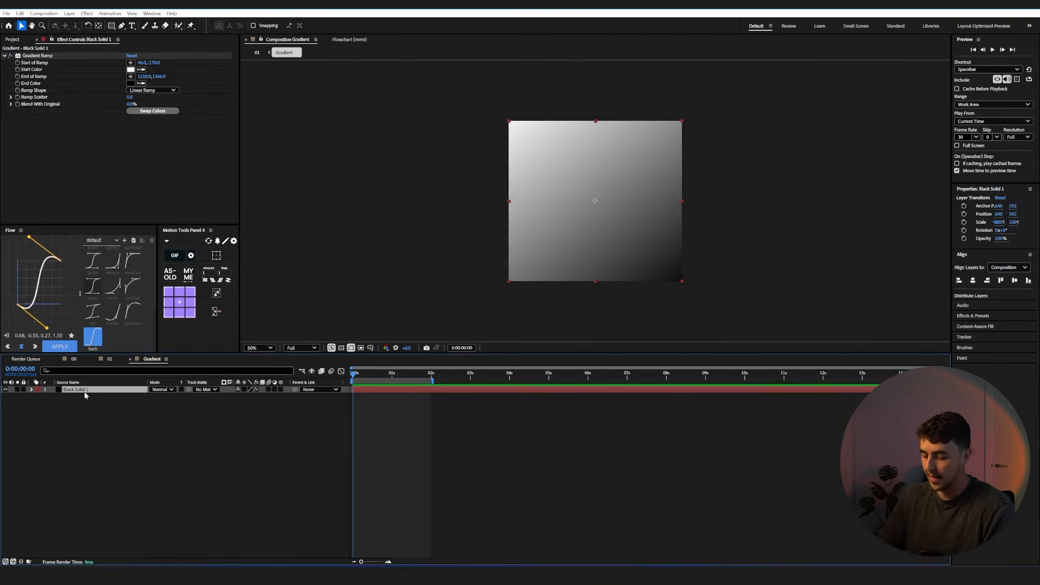
key("ctrl+space")
type("tr")
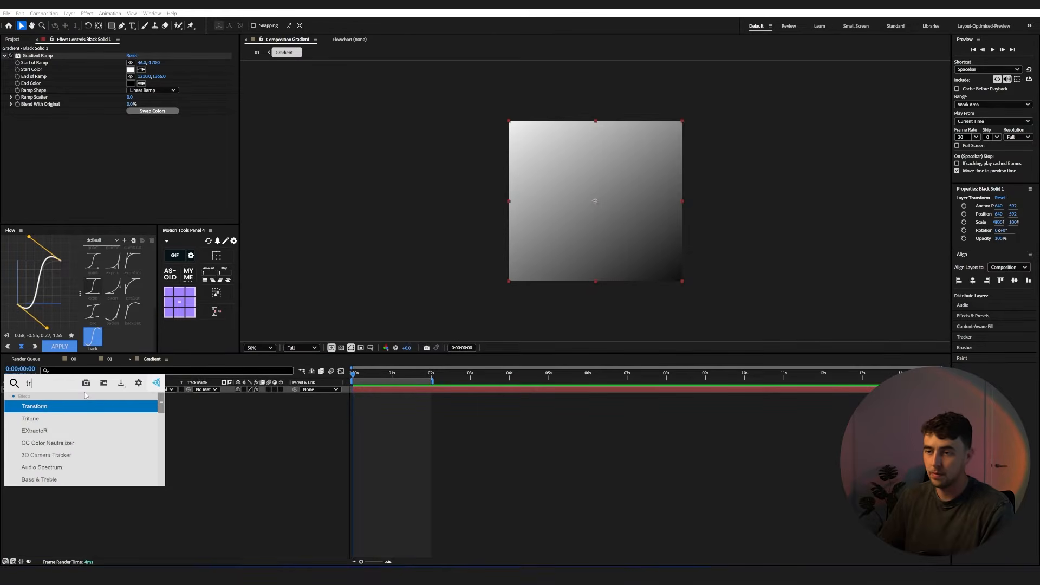
left_click(36, 419)
left_click(130, 125)
left_click_drag(462, 313, 427, 345)
left_click(593, 238)
left_click(130, 131)
left_click_drag(474, 268, 367, 211)
left_click(605, 242)
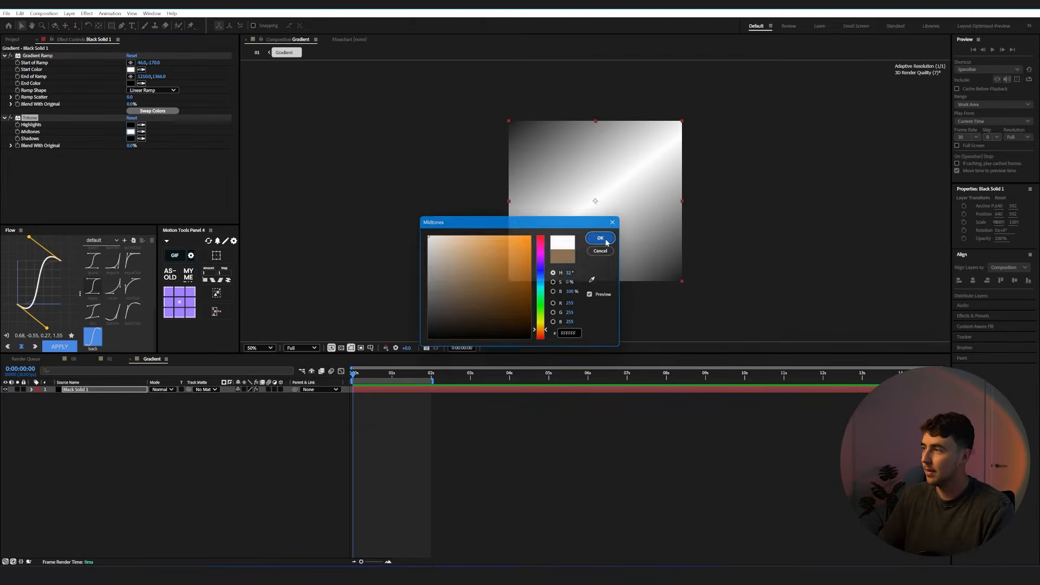
left_click(68, 177)
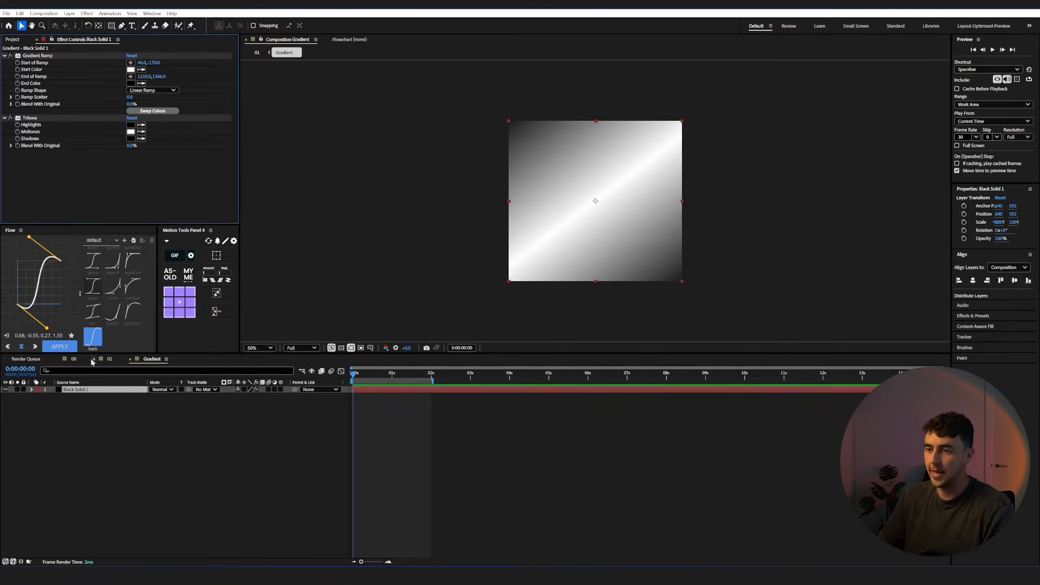
Add a Gaussian Blur effect to the black solid with Blurriness set to 100.
left_click(95, 391)
key("ctrl+space")
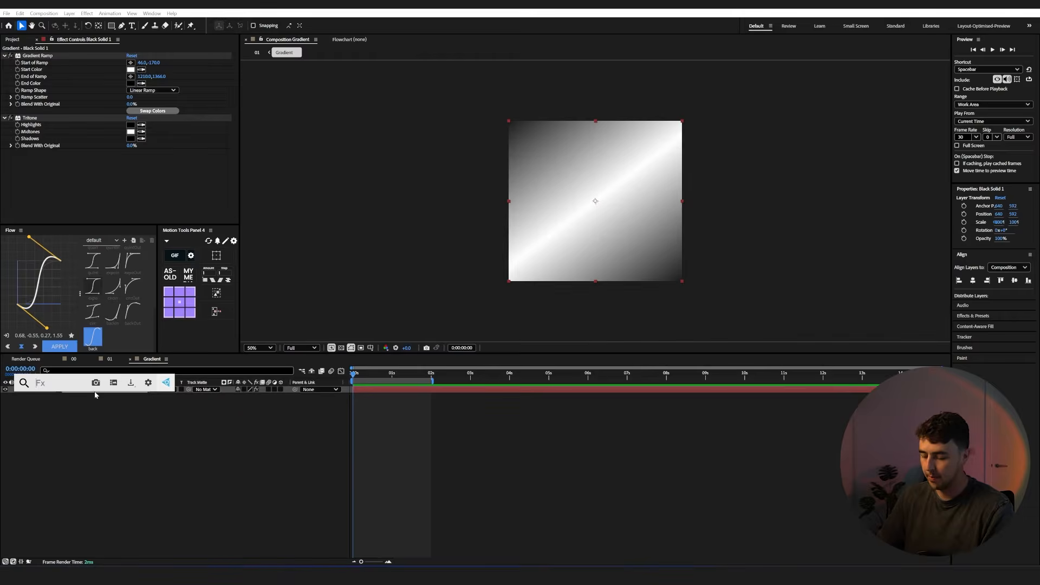
type("blur")
scroll(112, 429, "down", 1)
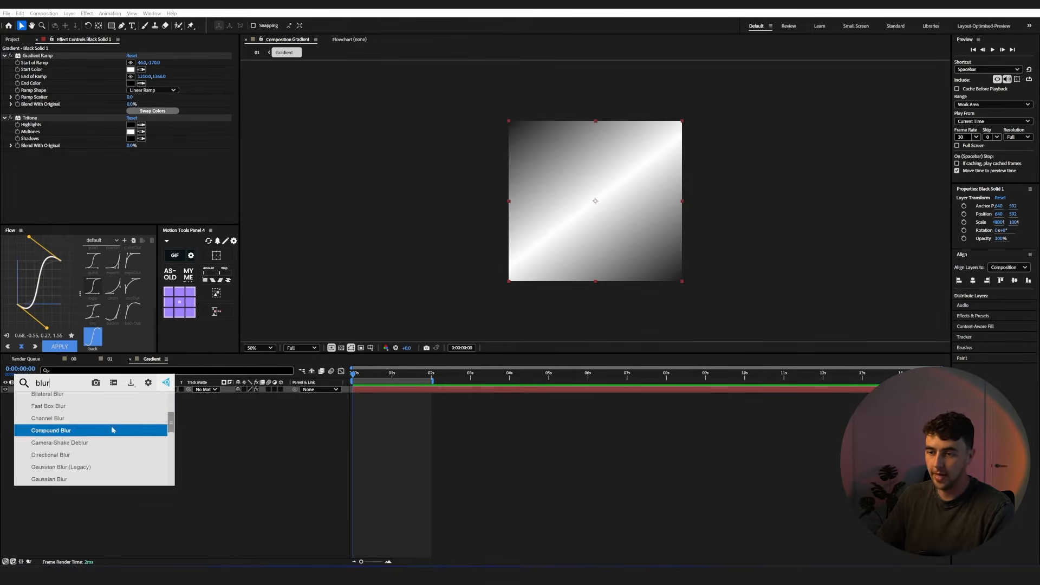
left_click(81, 479)
left_click(130, 160)
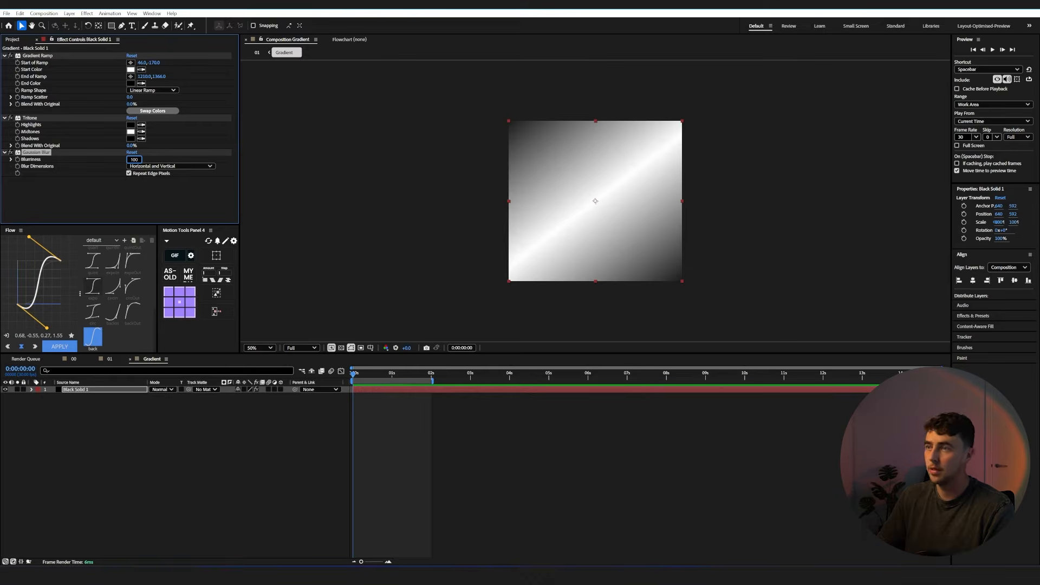
left_click(148, 417)
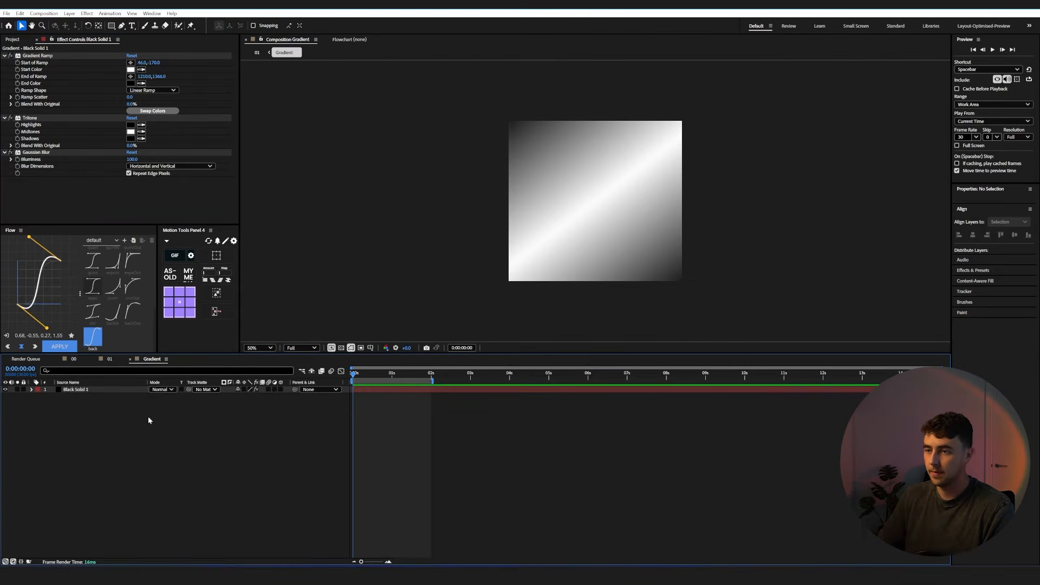
Return to composition 01 and hide its Gradient layer.
left_click(108, 360)
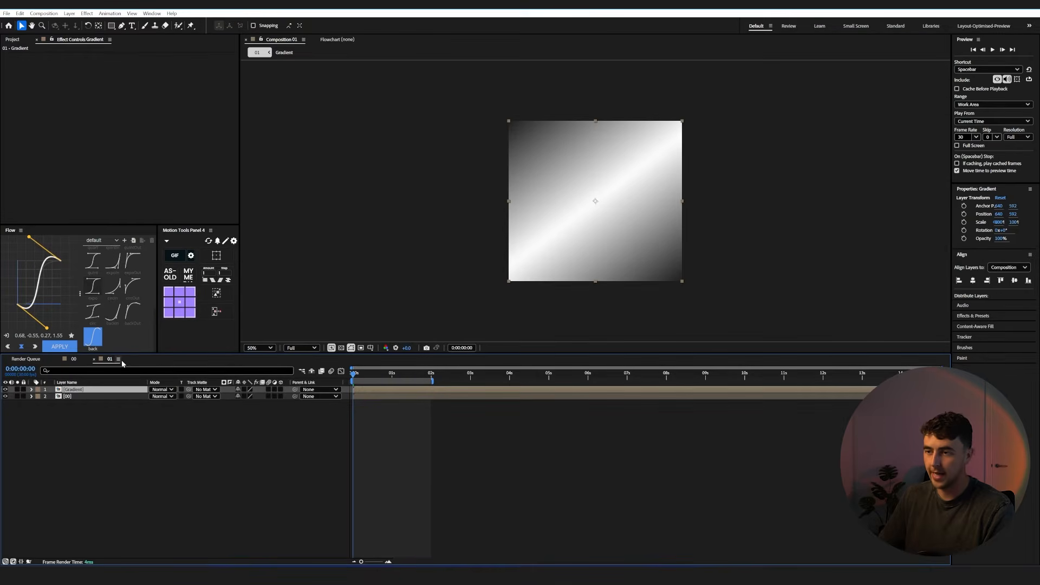
left_click(74, 397)
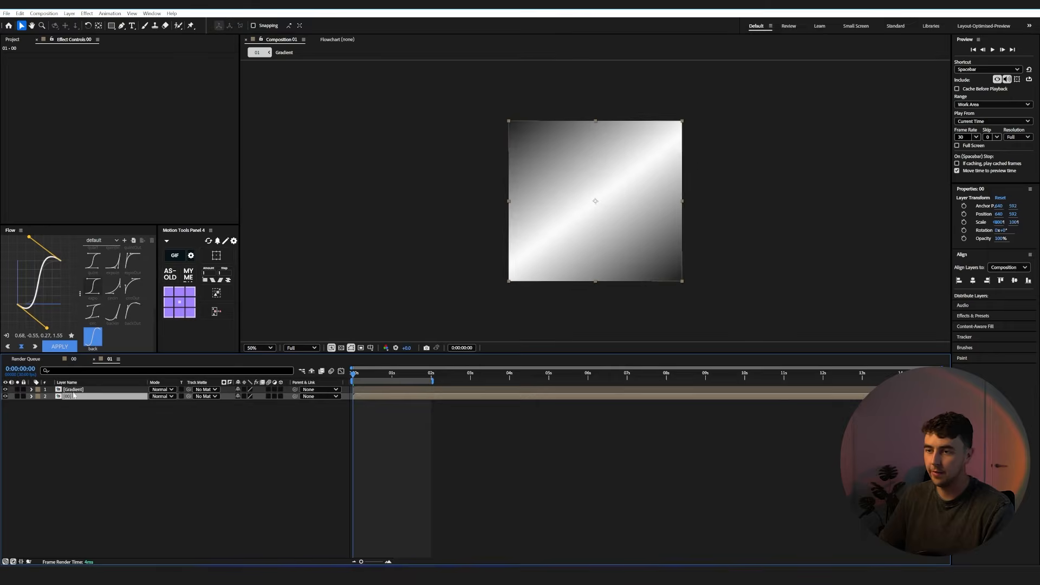
left_click(73, 389)
left_click(5, 389)
Apply Time Displacement to the 00 layer, using the Gradient layer with Effects & Masks as the displacement layer.
left_click(68, 397)
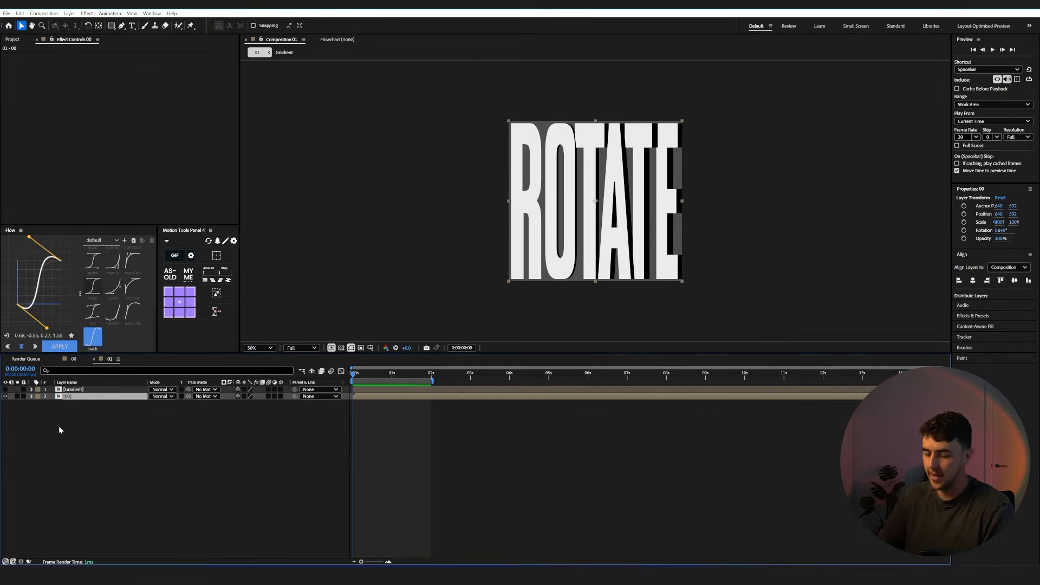
key("ctrl+space")
type("tim")
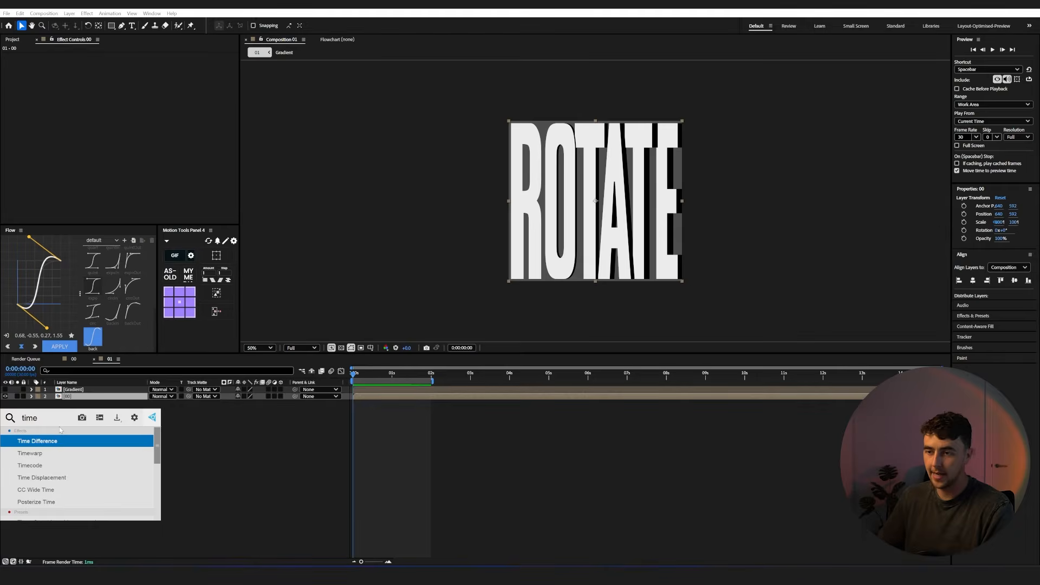
left_click(65, 477)
left_click(69, 399)
left_click(150, 62)
left_click(152, 82)
left_click(200, 63)
left_click(207, 91)
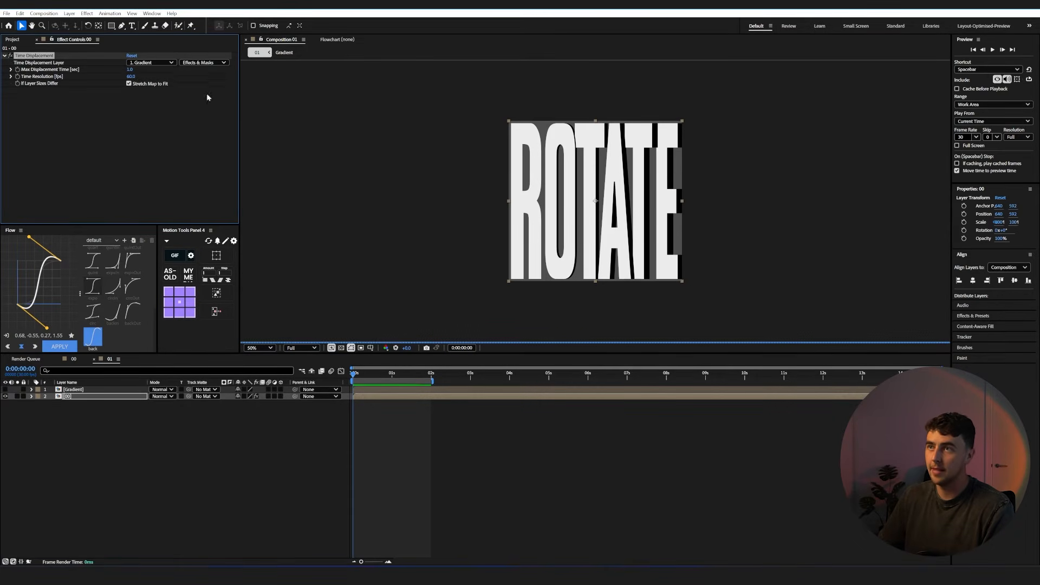
left_click(369, 378)
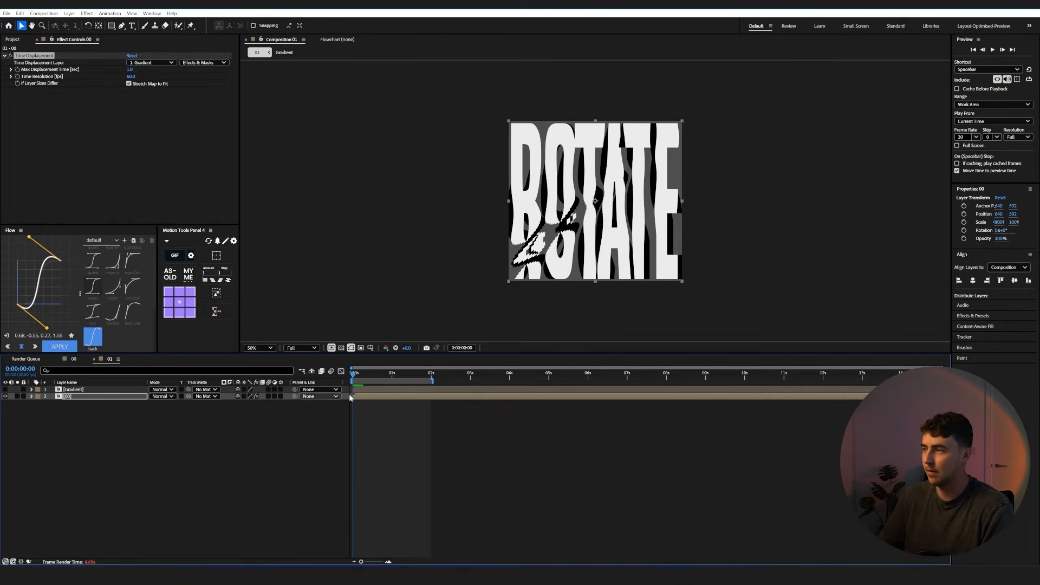
Set the Max Displacement Time to 0.2 seconds and check a frame at about one second.
left_click(130, 70)
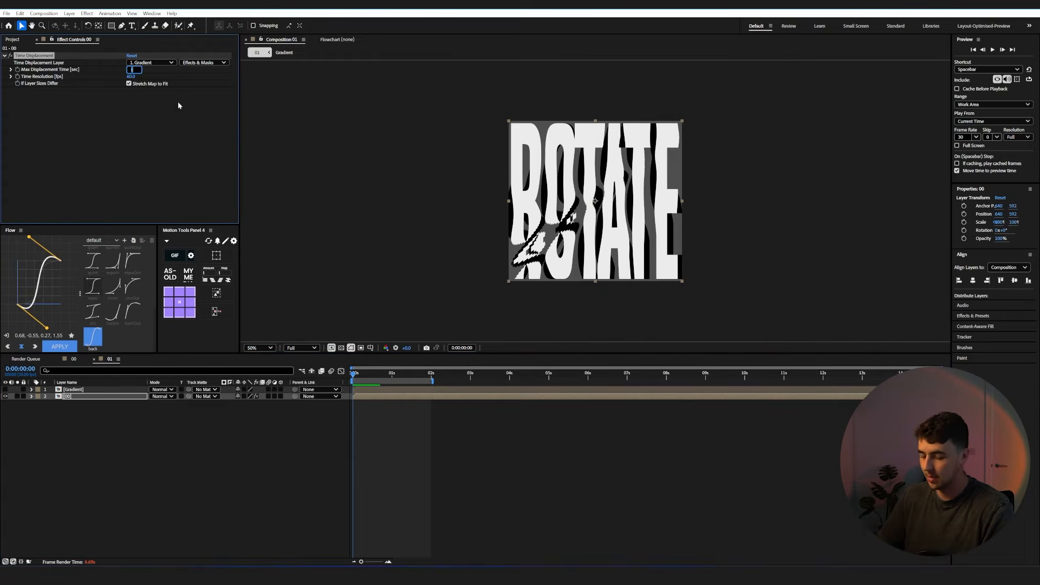
left_click(133, 498)
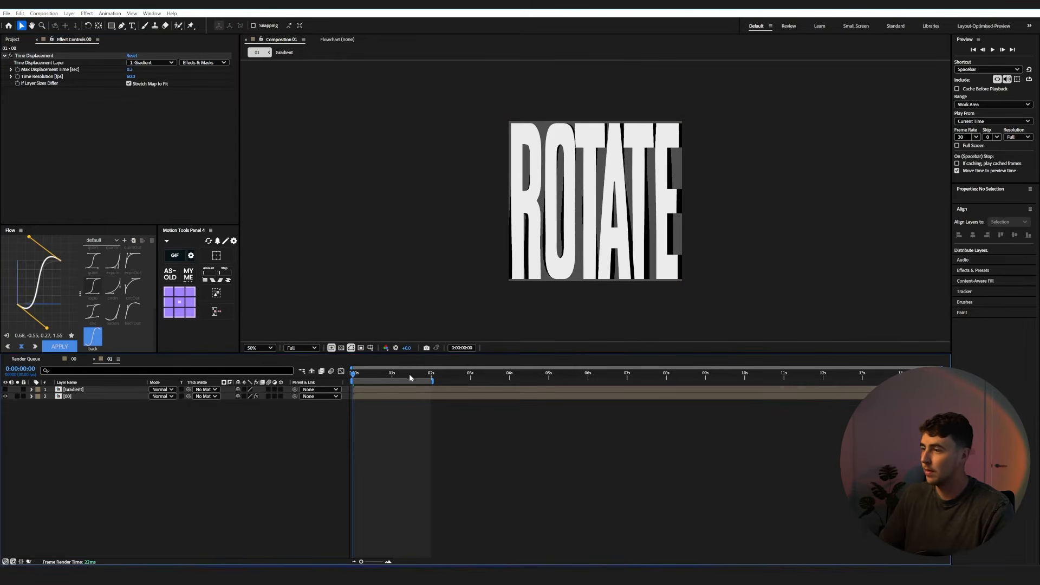
left_click(390, 374)
Set the Time Resolution to 150 fps and preview the displaced animation.
left_click(130, 77)
type("150")
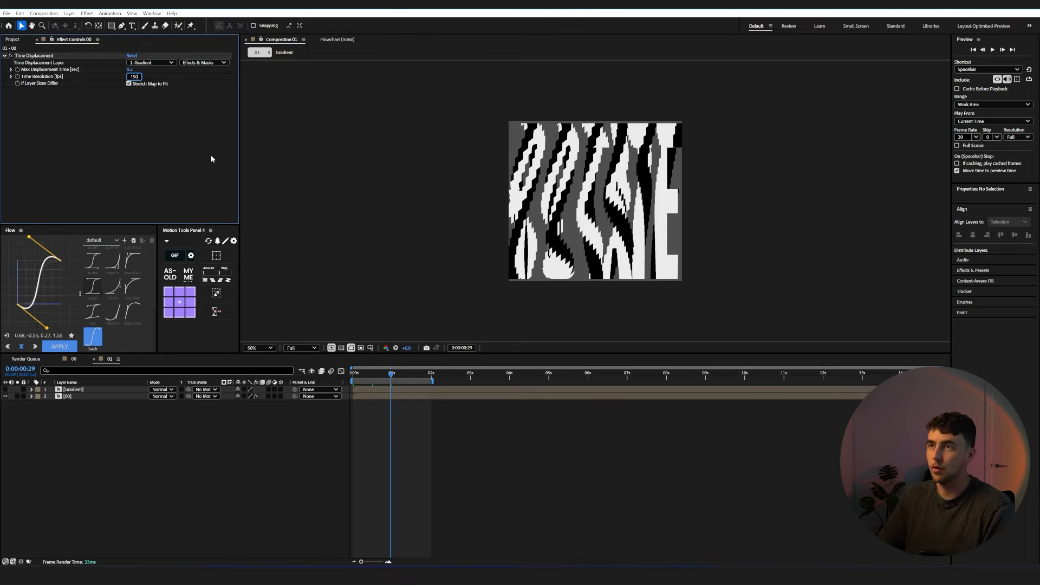
left_click(228, 523)
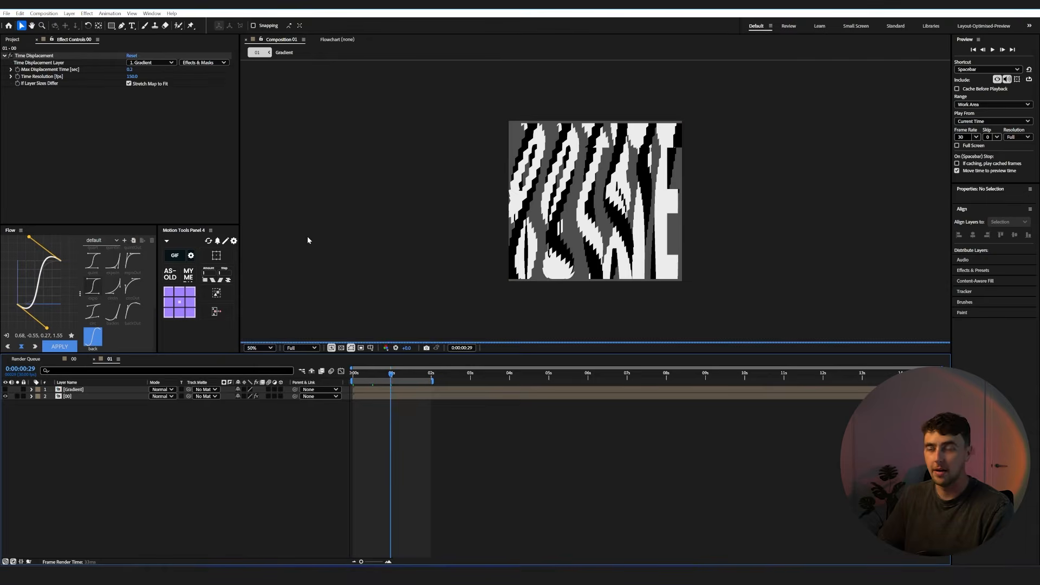
key("space")
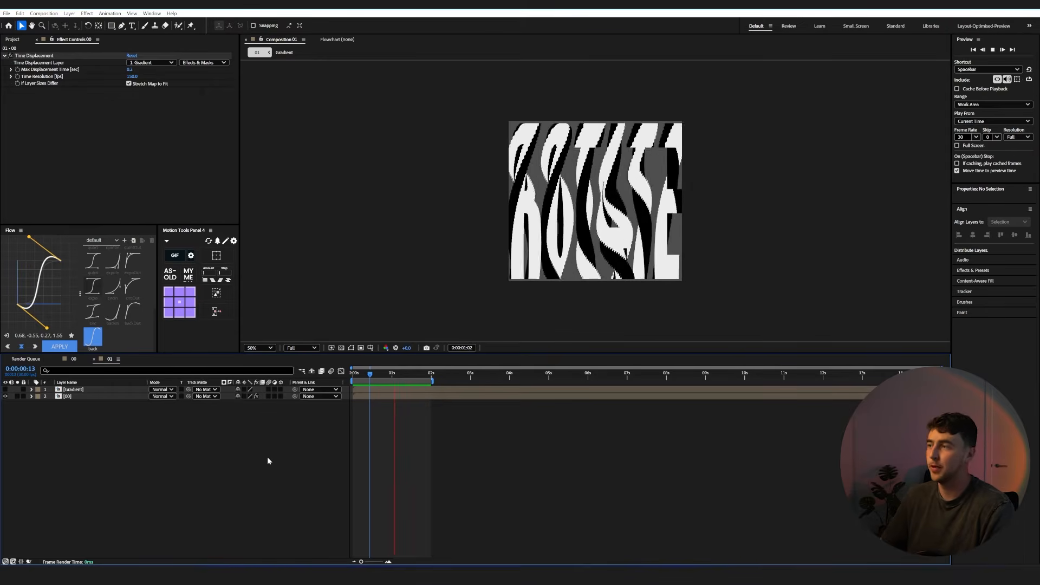
key("space")
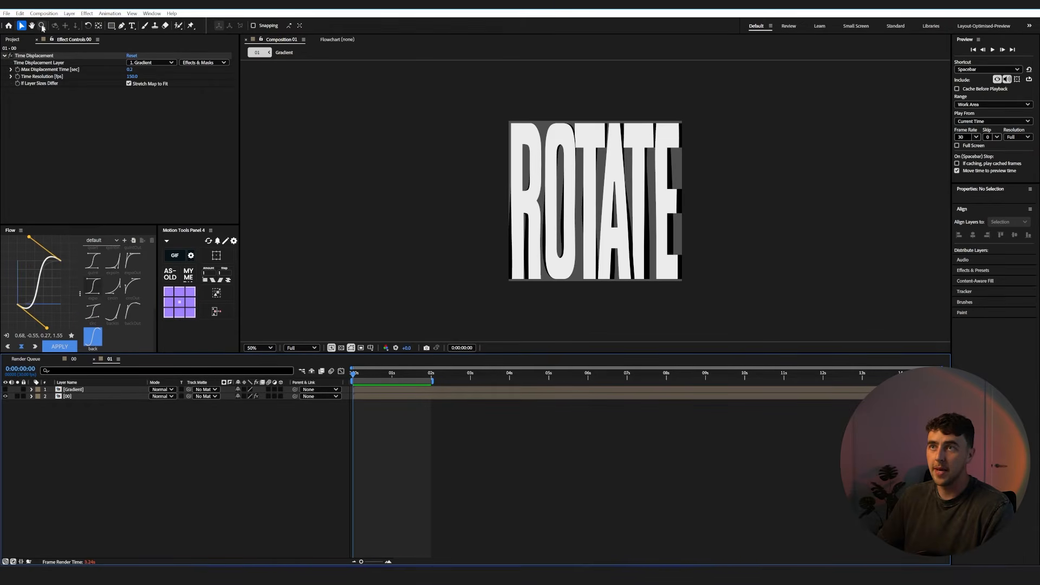
Create a new 1280 x 1600 px composition named 02.
left_click(44, 13)
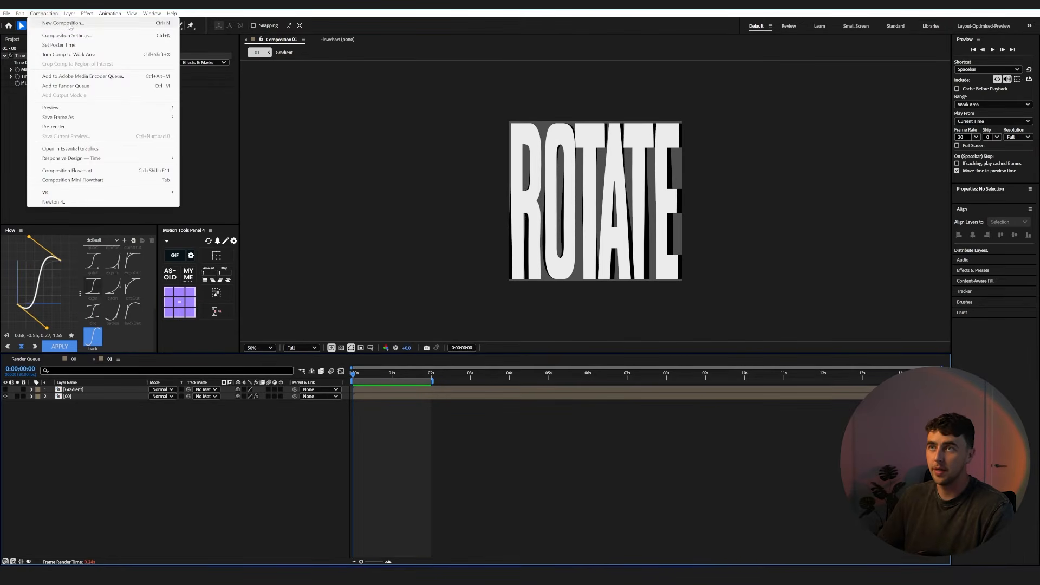
left_click(62, 23)
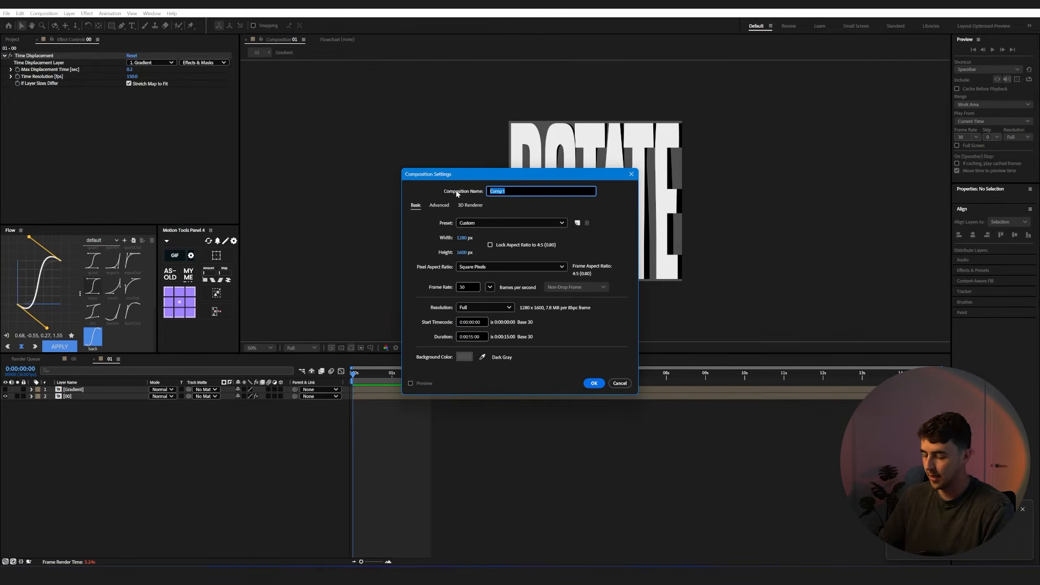
type("02")
left_click(593, 384)
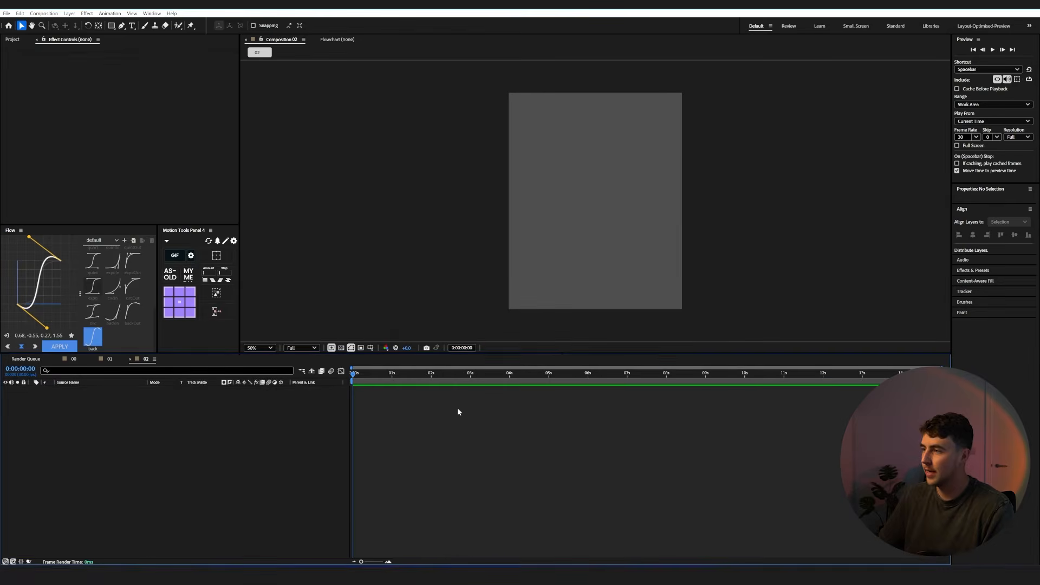
Place composition 01 as a nested layer in composition 02.
left_click(12, 40)
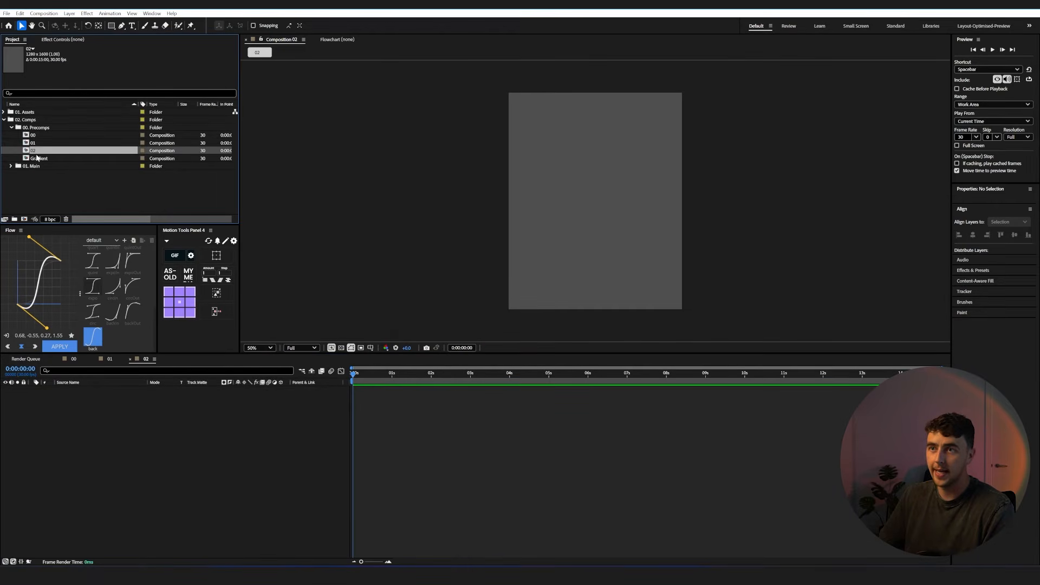
key("Up")
left_click_drag(34, 144, 113, 488)
Shorten composition 02's work area to end at two seconds and preview the loop.
key("space")
left_click_drag(941, 381, 431, 411)
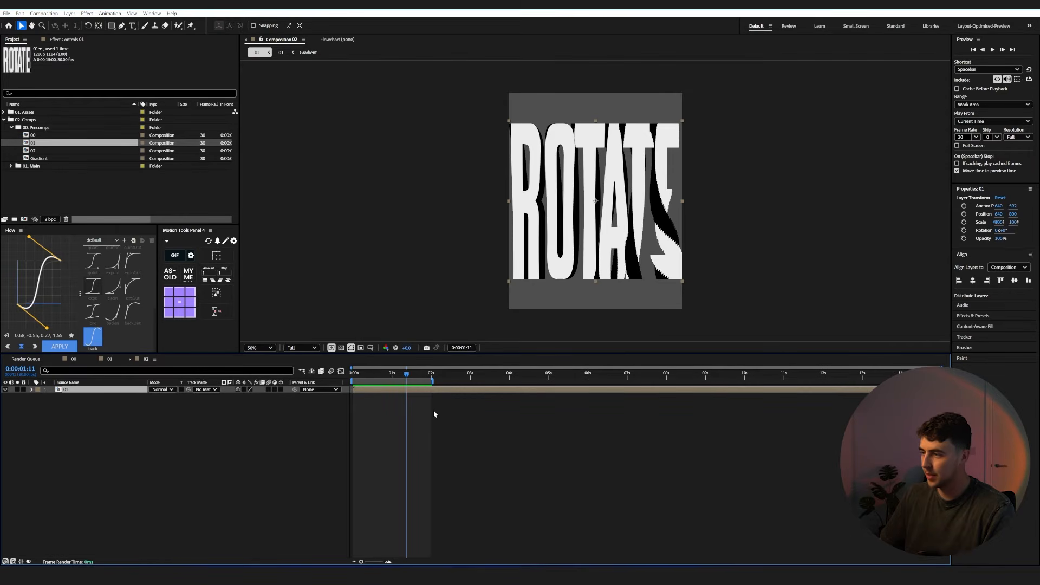
key("space")
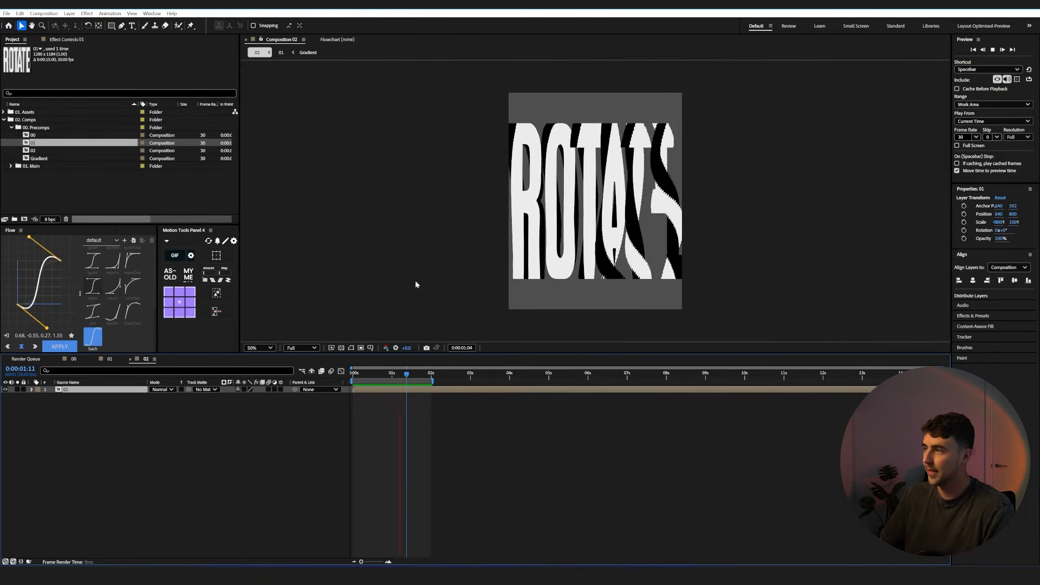
Duplicate the 01 layer twice and position one copy directly below and the other directly above the original.
left_click(71, 391)
key("ctrl+d")
key("ctrl+d")
left_click_drag(620, 198, 622, 353)
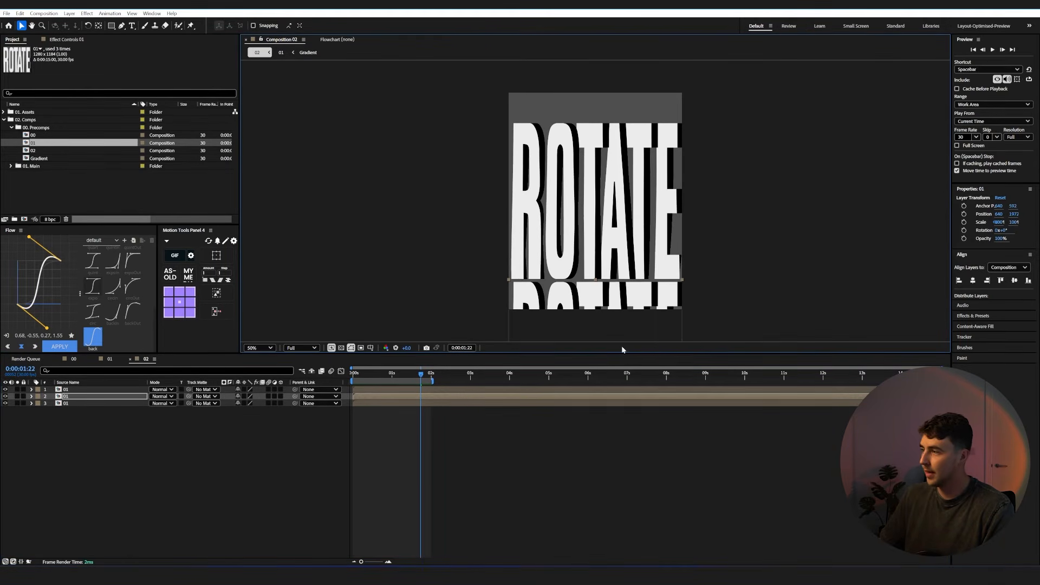
left_click(588, 257)
left_click_drag(588, 256, 631, 72)
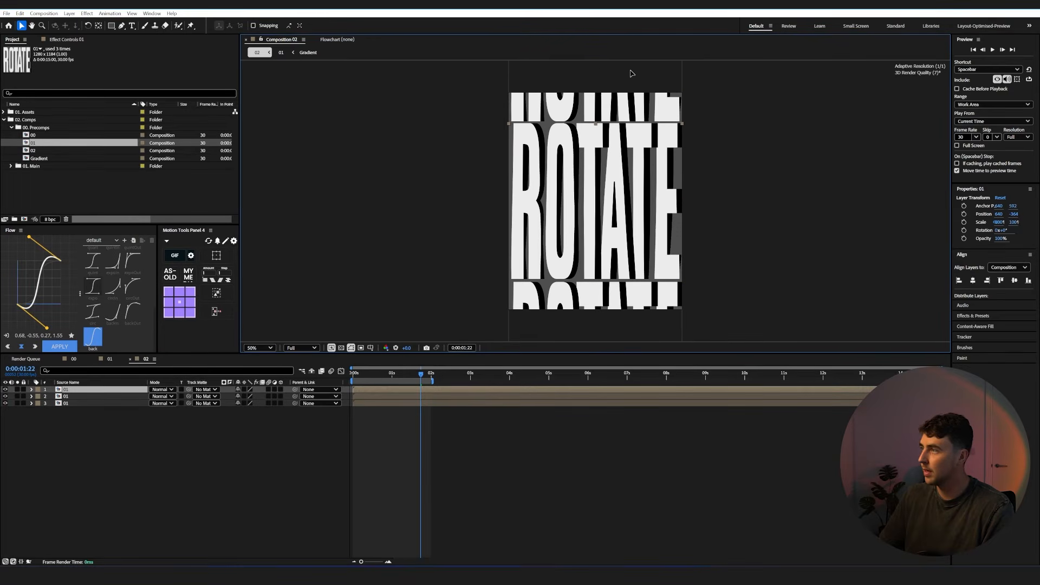
Preview the stacked loop and add an adjustment layer named Skew above the three 01 layers.
key("space")
key("space")
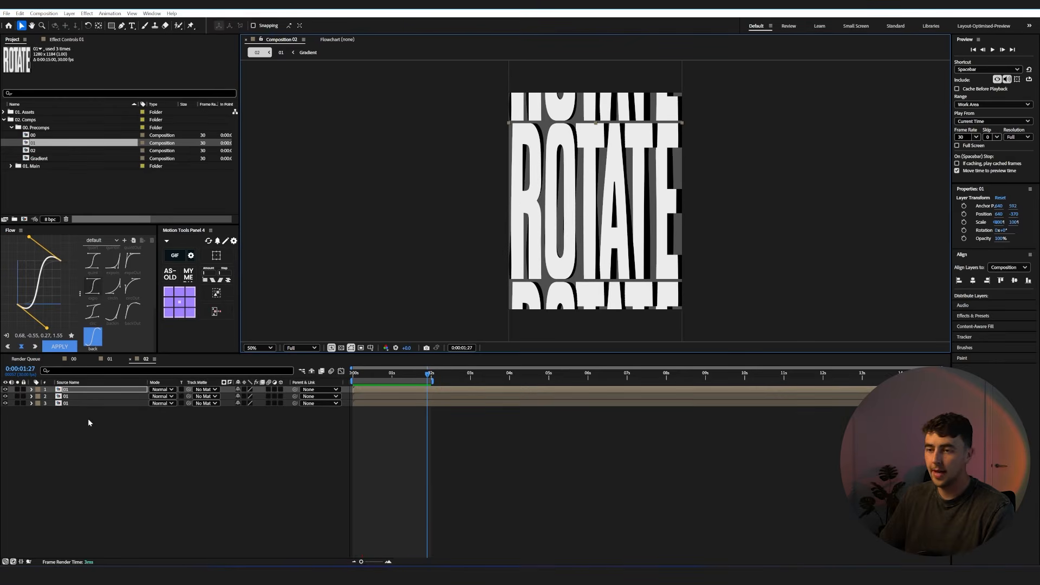
right_click(117, 447)
mouse_move(135, 454)
left_click(114, 436)
right_click(119, 437)
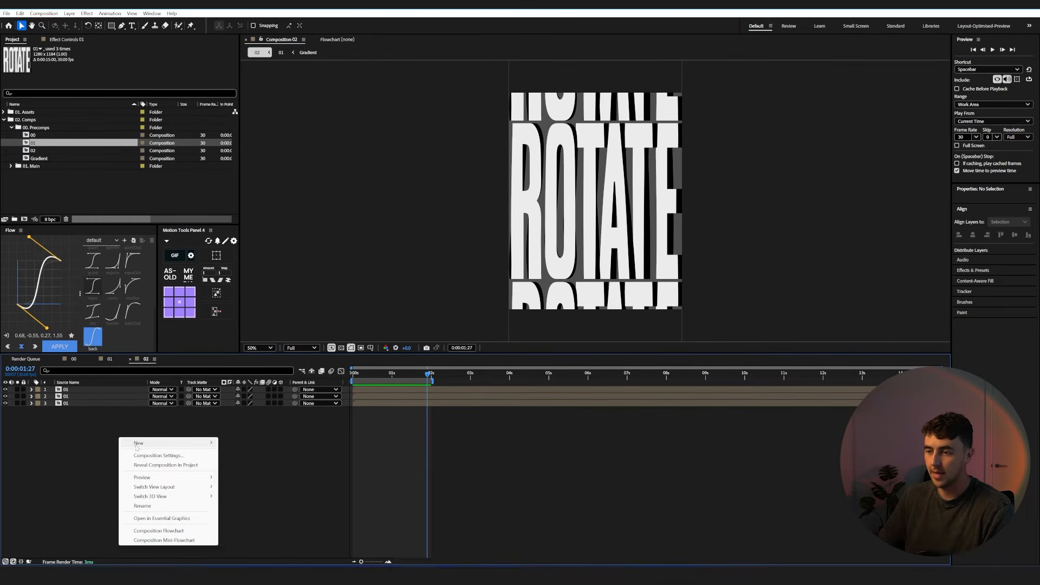
left_click(250, 513)
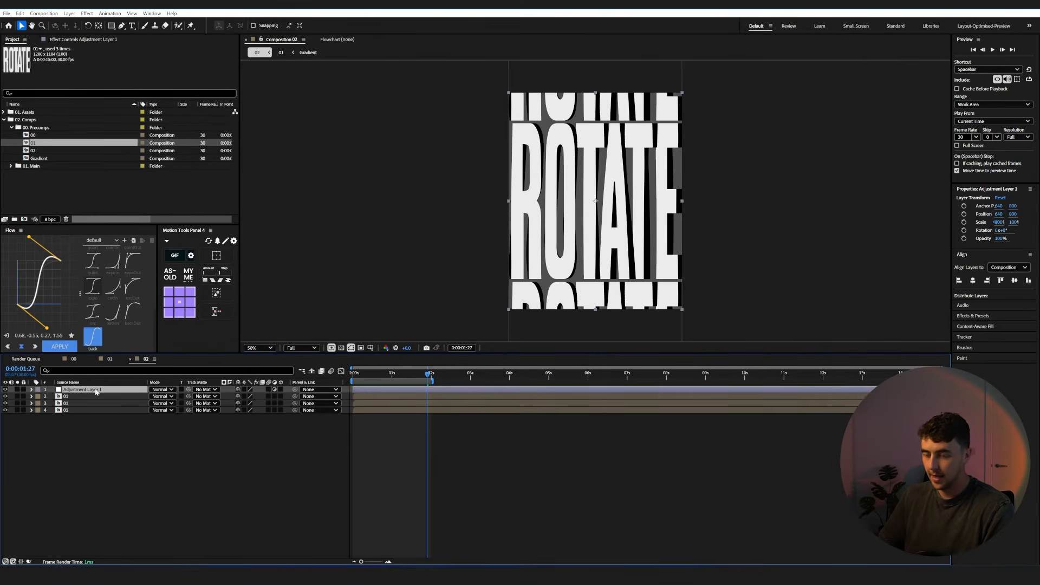
key("Return")
type("Sk")
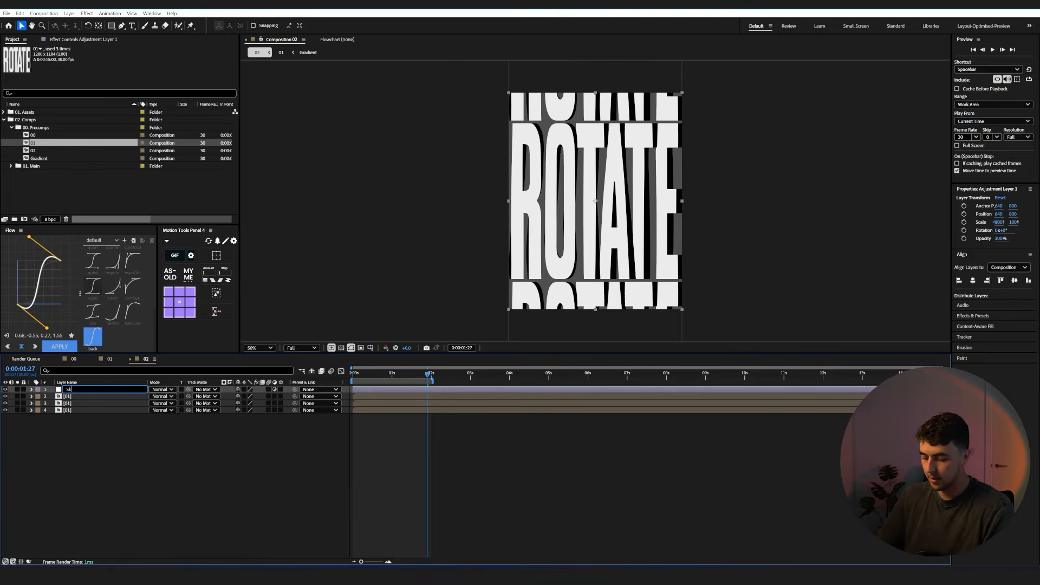
key("Return")
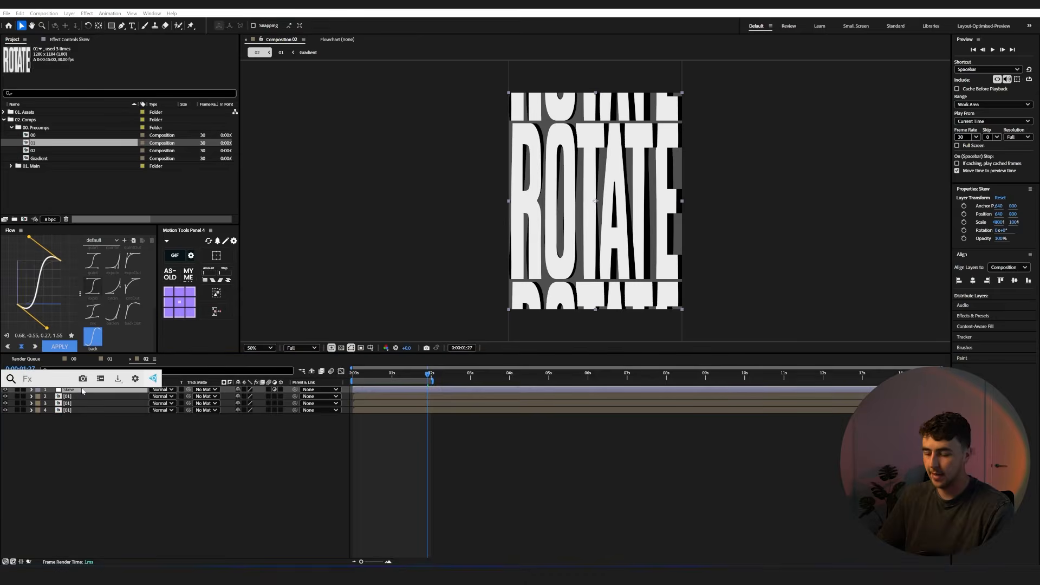
Apply the Transform effect to the Skew adjustment layer.
key("ctrl+space")
type("tran")
left_click(71, 404)
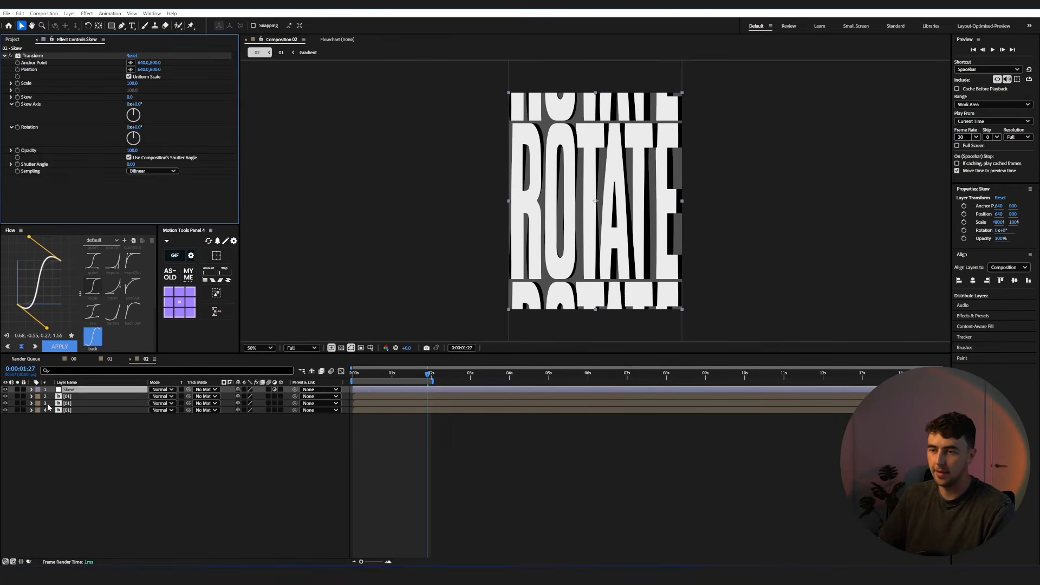
Keyframe the Transform effect's Skew at the start of the composition with a value of -20.
left_click_drag(428, 375, 354, 375)
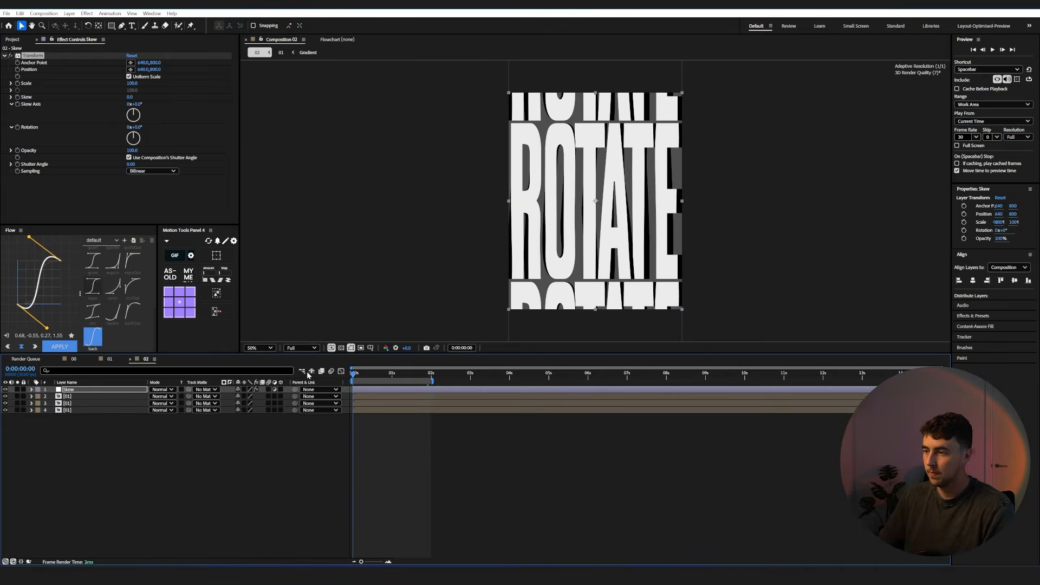
left_click(18, 98)
key("u")
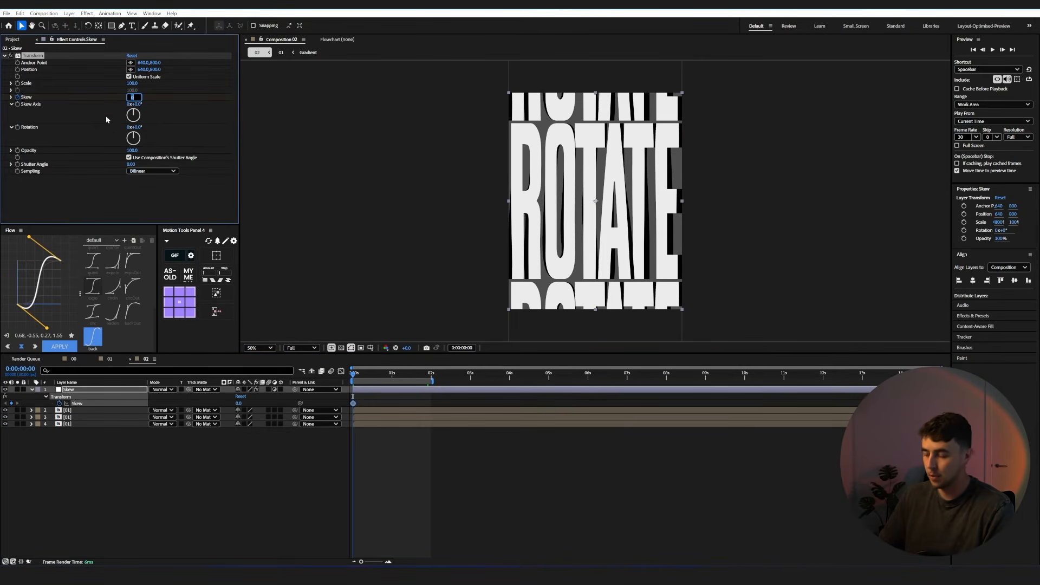
type("0")
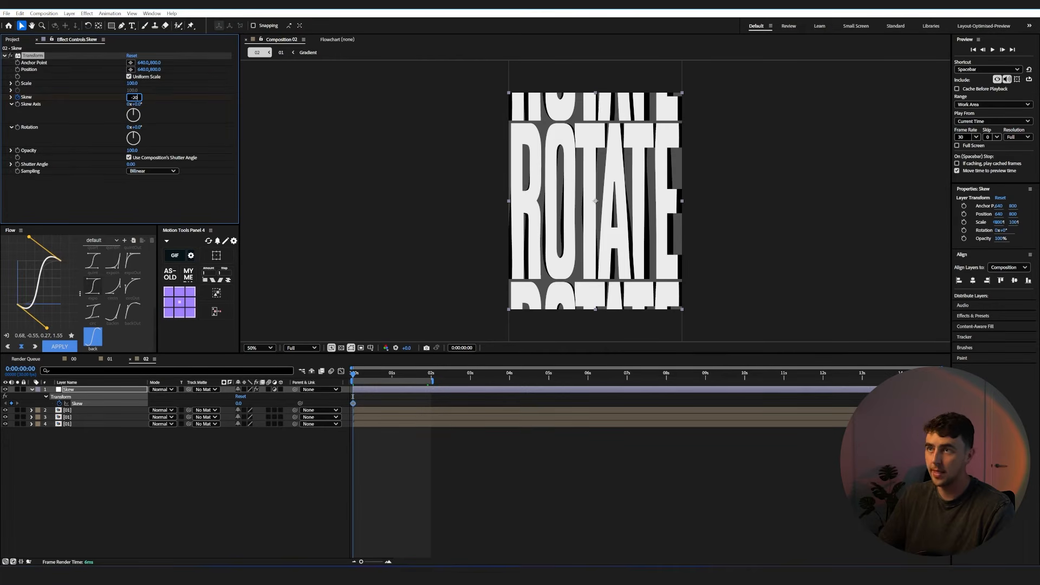
key("Return")
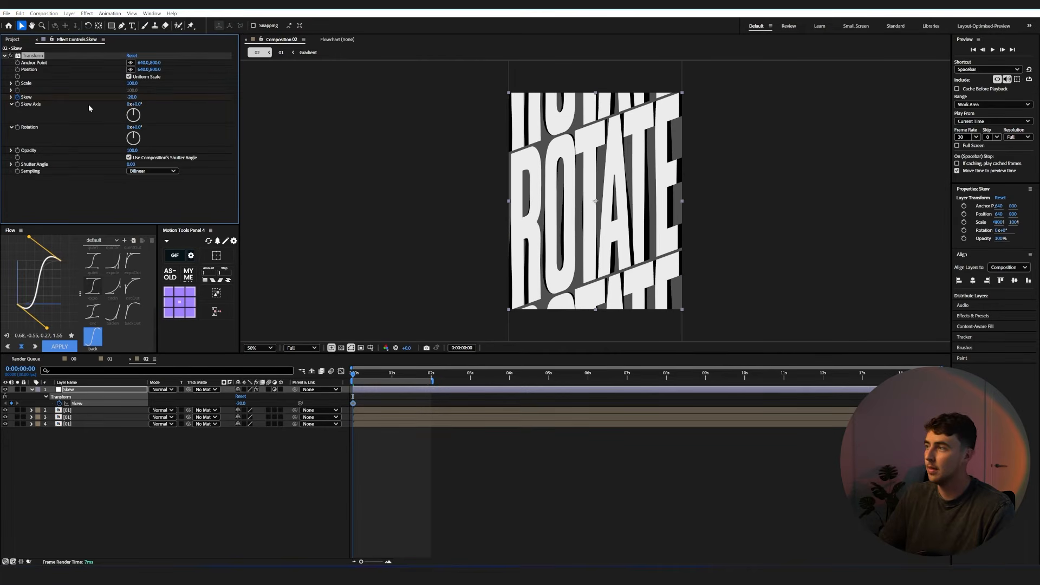
Set the Skew to 20 at the one-second mark.
left_click(391, 375)
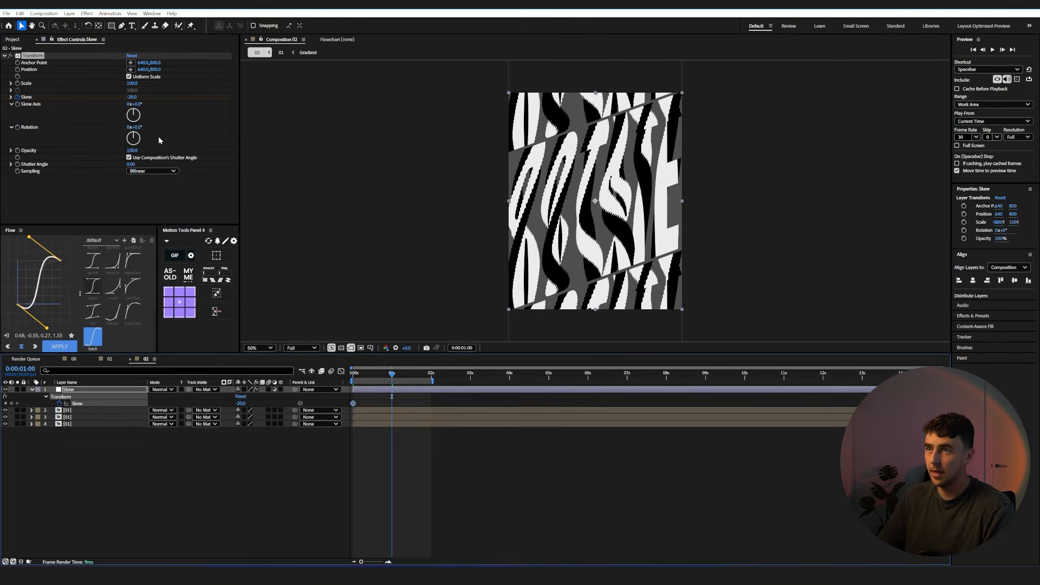
left_click(132, 97)
key("Return")
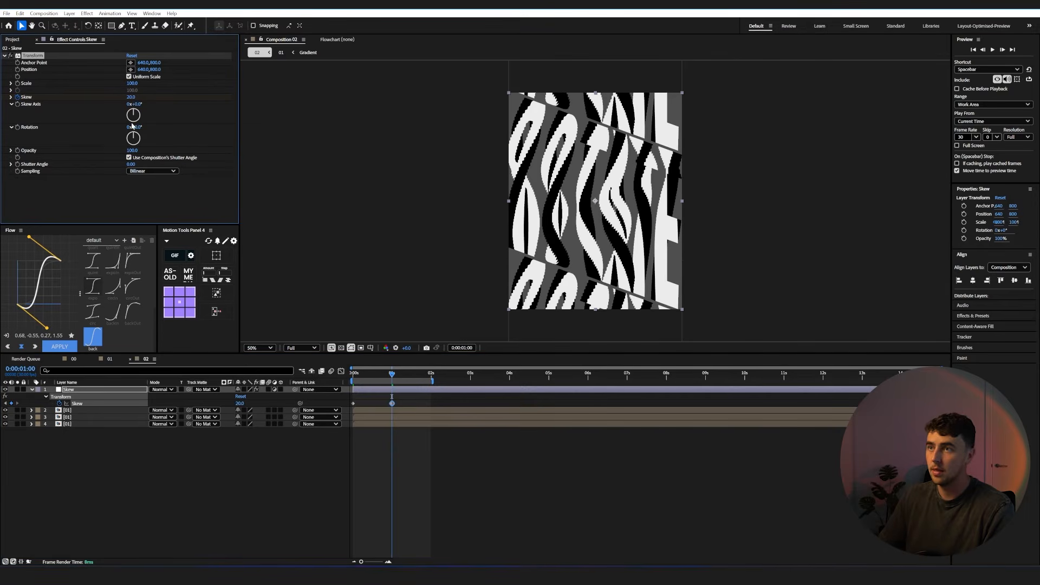
Copy the first Skew keyframe to the two-second mark and preview the skew loop.
left_click(353, 403)
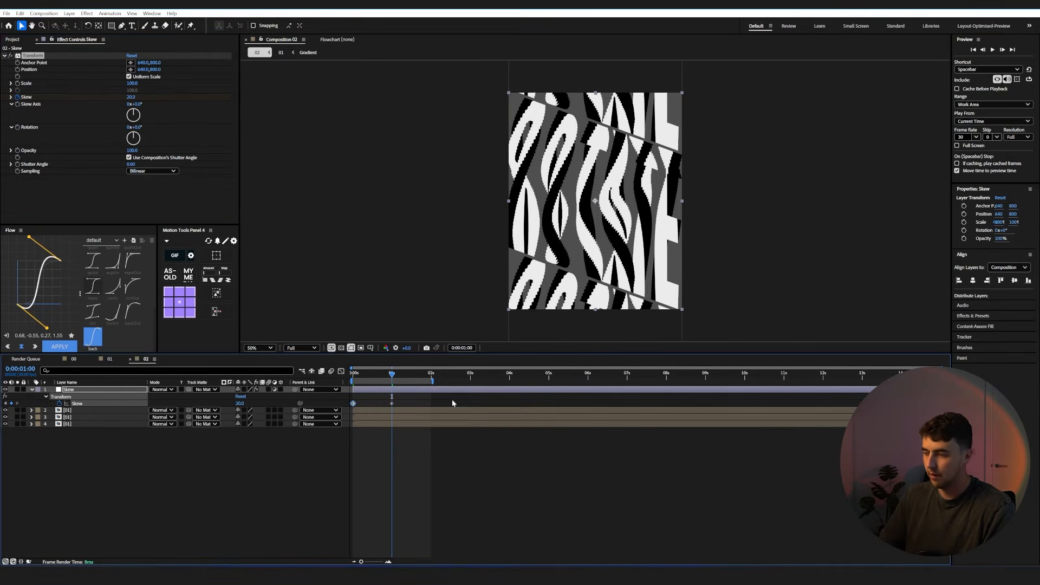
left_click(416, 374)
key("ctrl+v")
left_click_drag(416, 404, 431, 408)
key("space")
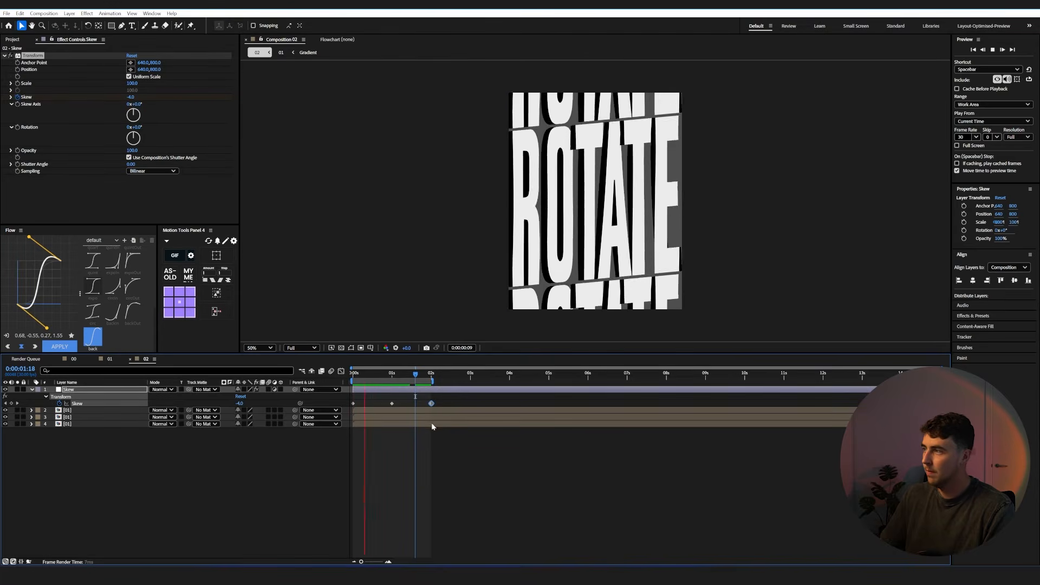
key("space")
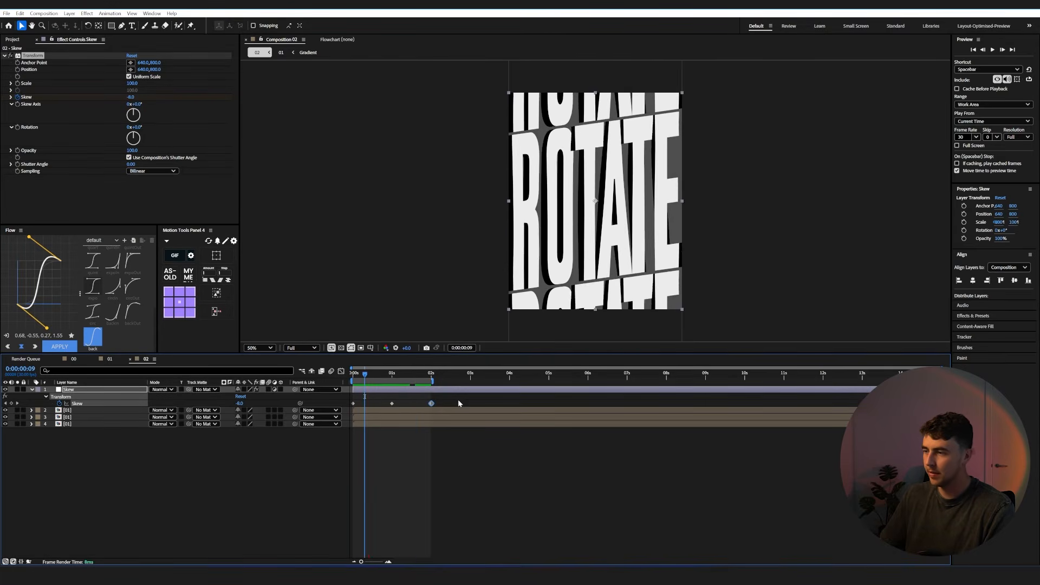
Easy-ease all three Skew keyframes, lengthen their handles in the value graph for steeper easing, and preview the motion.
left_click_drag(460, 402, 331, 422)
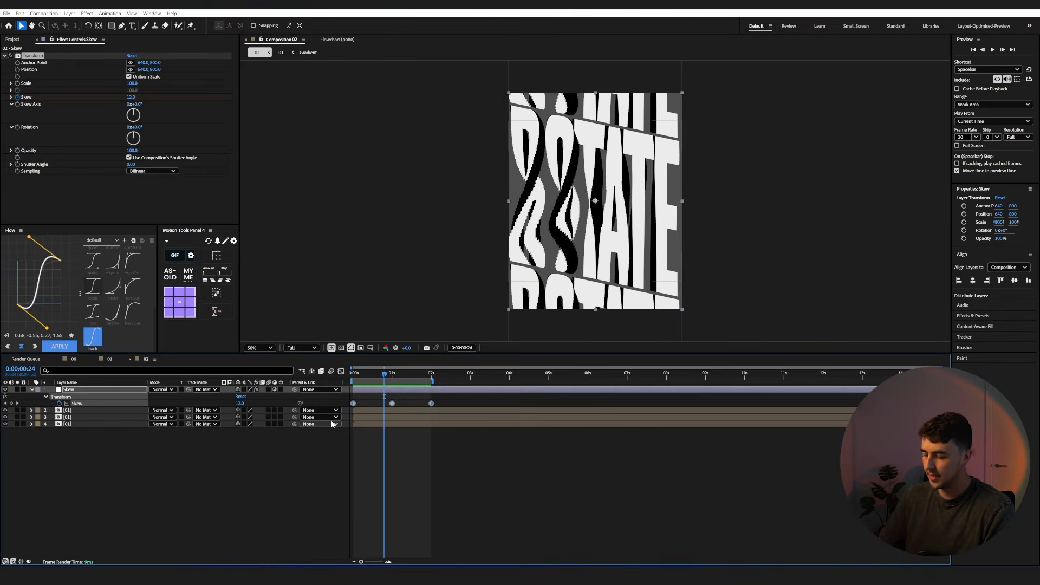
key("F9")
left_click(341, 371)
mouse_move(410, 404)
left_mouse_down()
mouse_move(357, 397)
mouse_move(422, 399)
left_mouse_up()
left_click_drag(418, 535, 394, 535)
left_click_drag(366, 535, 387, 536)
key("space")
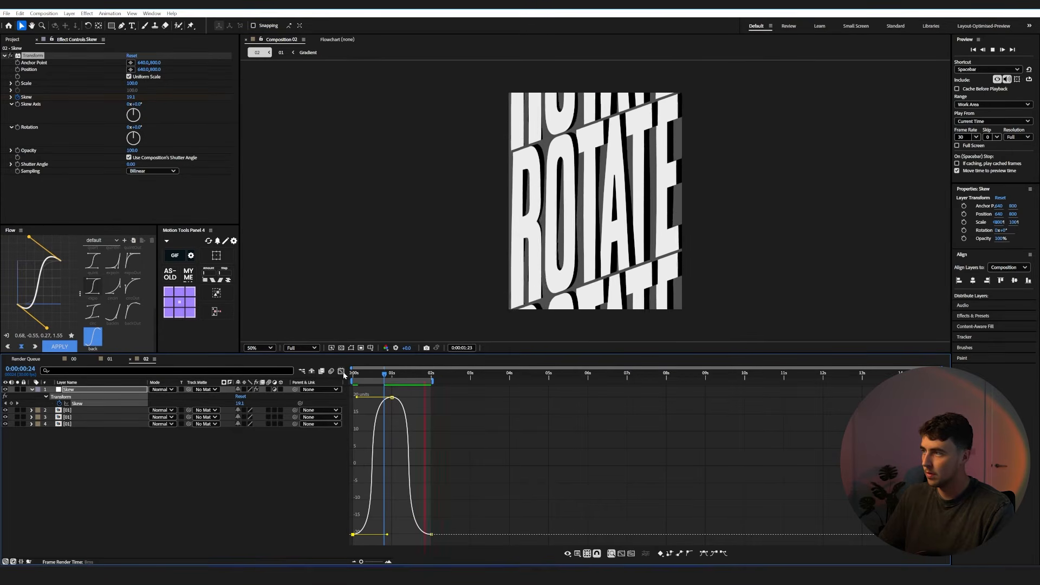
left_click(341, 372)
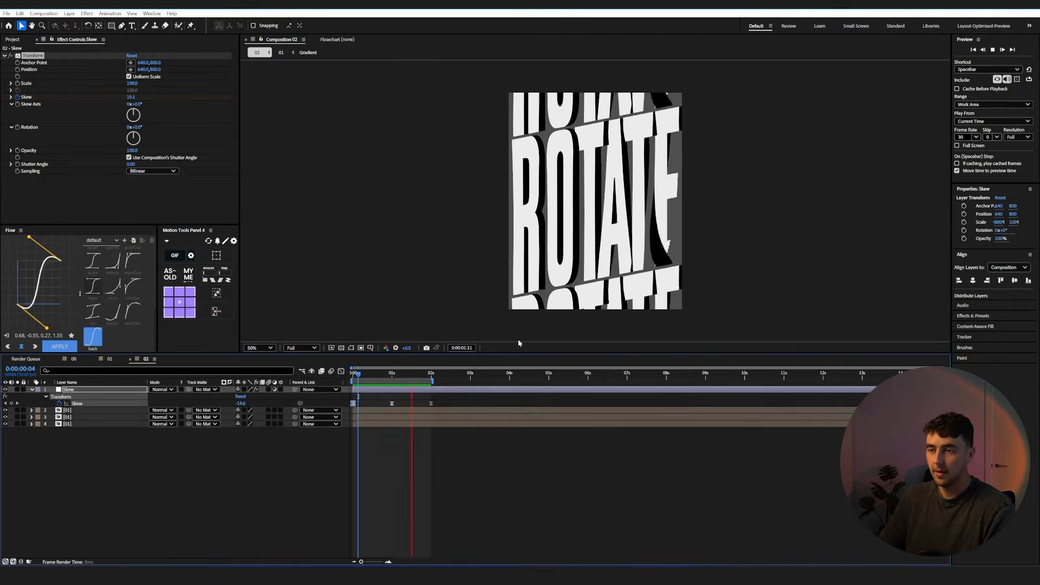
key("space")
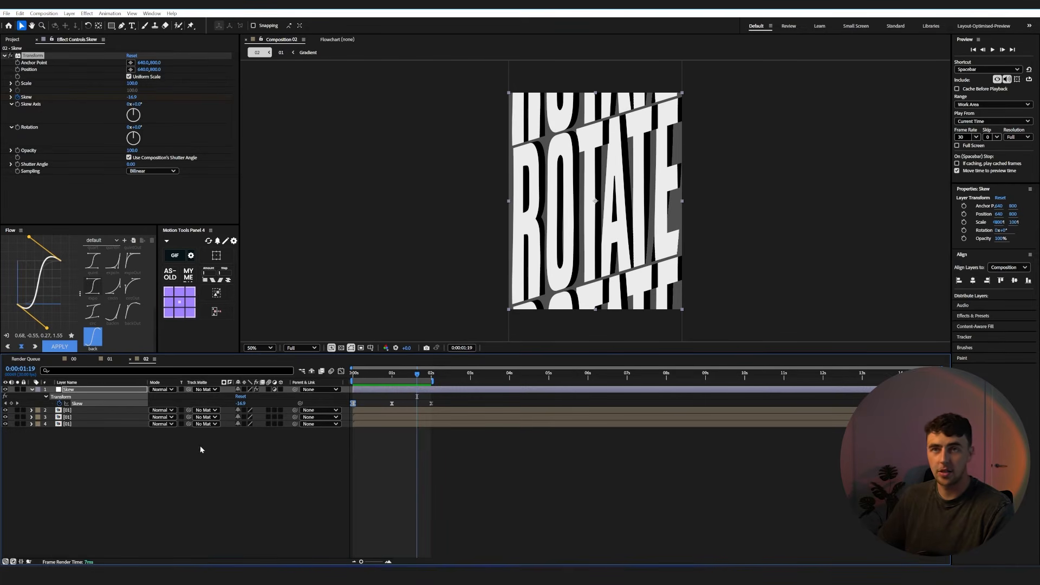
Create a 1280 x 1600 px composition named Main-Comp and move it into the 01. Main project folder.
left_click(50, 15)
left_click(54, 20)
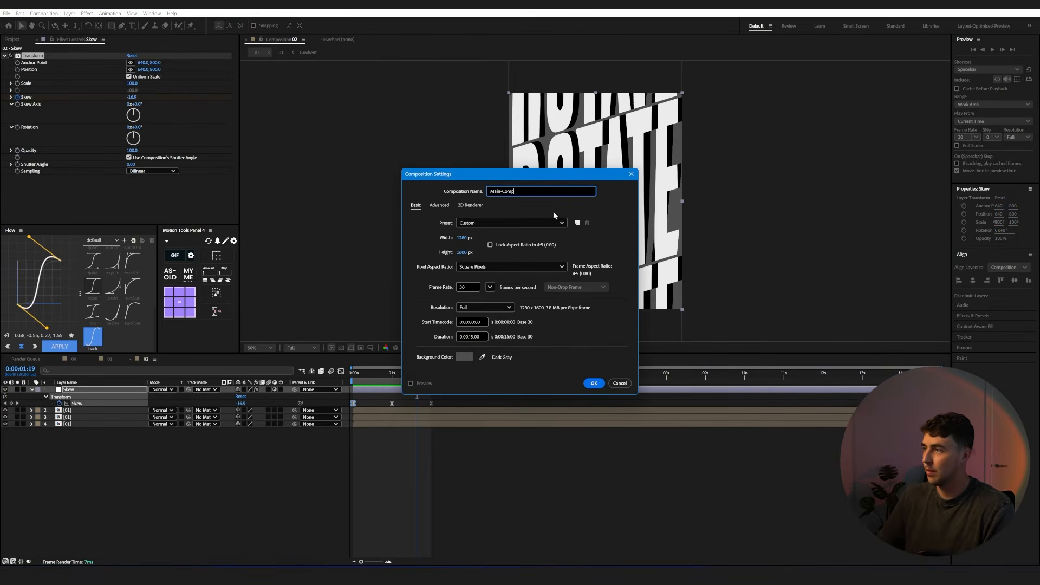
left_click(592, 384)
left_click(13, 40)
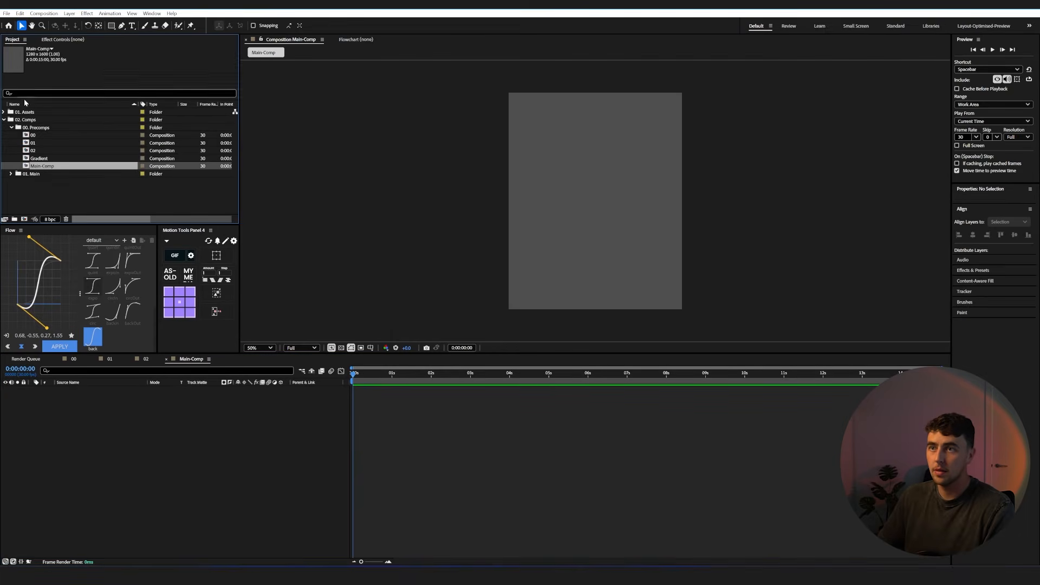
left_click_drag(36, 166, 34, 173)
left_click(11, 166)
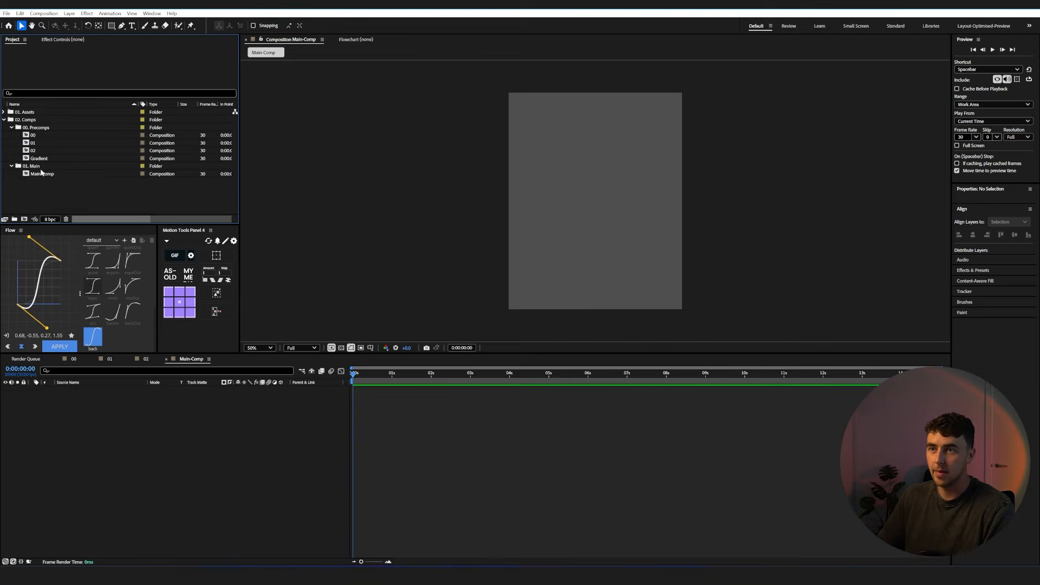
left_click(42, 174)
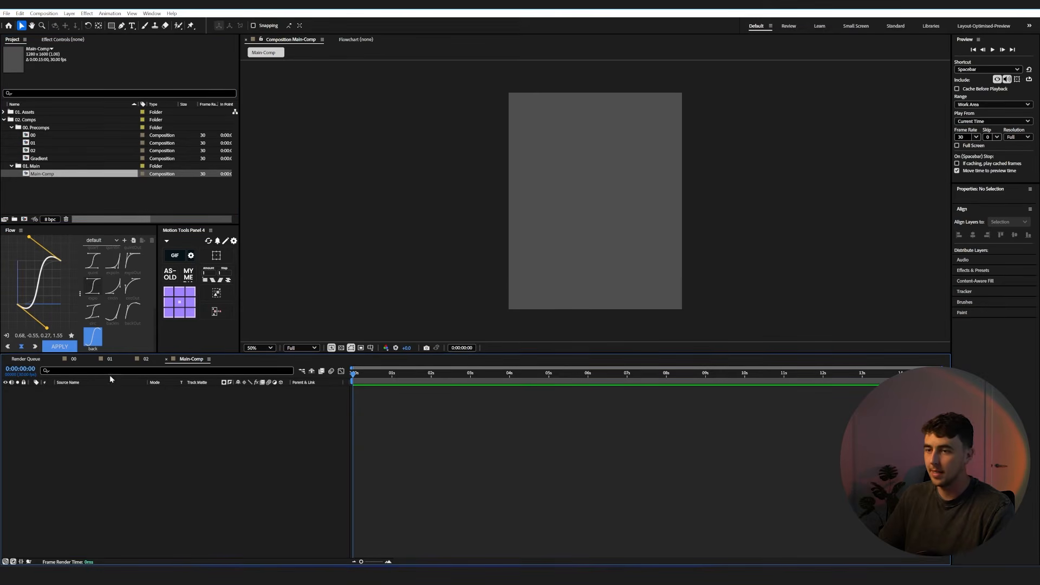
Nest composition 02 in Main-Comp and shorten the work area to end at two seconds, previewing the loop.
left_click_drag(31, 154, 122, 411)
key("space")
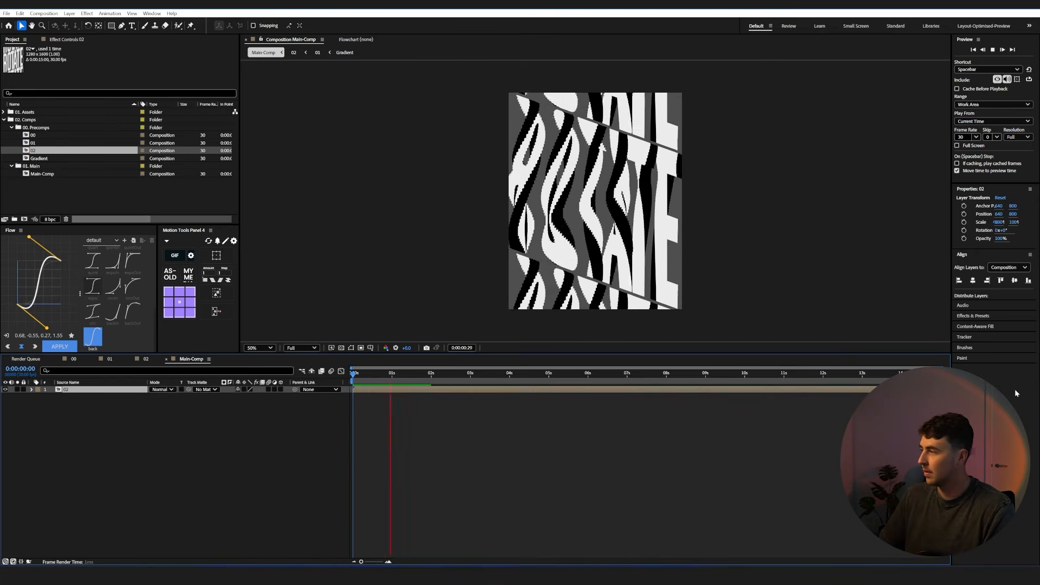
left_click_drag(940, 381, 430, 396)
key("space")
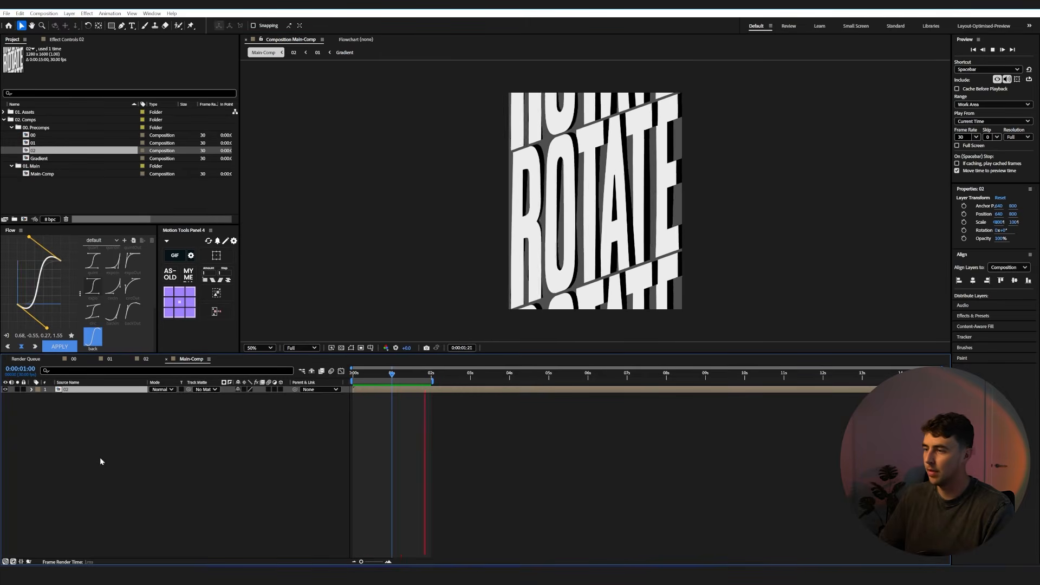
Add a black solid to Main-Comp, place it beneath the 02 layer and return to the first frame.
right_click(122, 440)
mouse_move(144, 450)
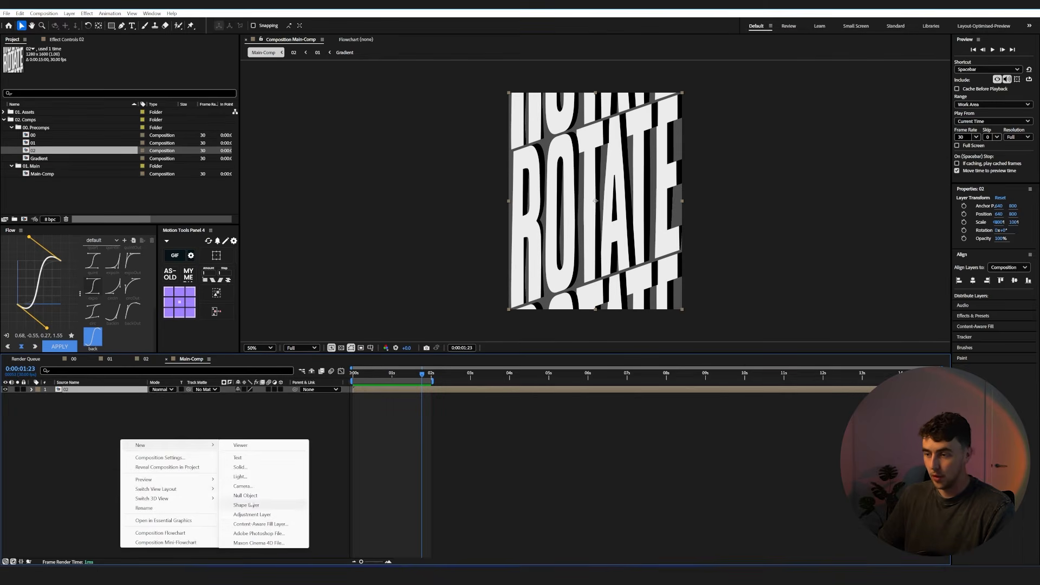
left_click(239, 467)
left_click(574, 364)
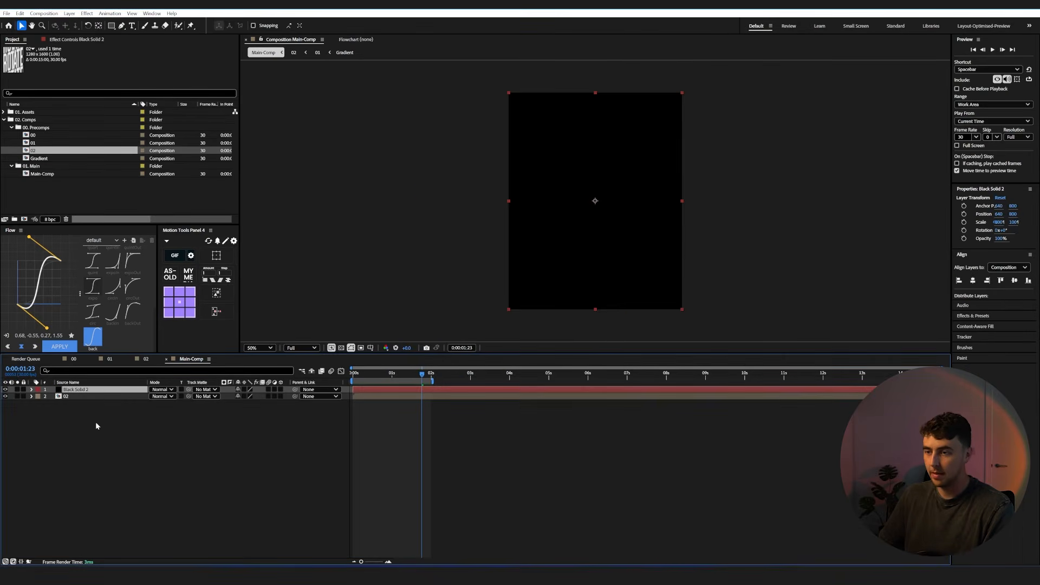
key("ctrl+[")
key("Home")
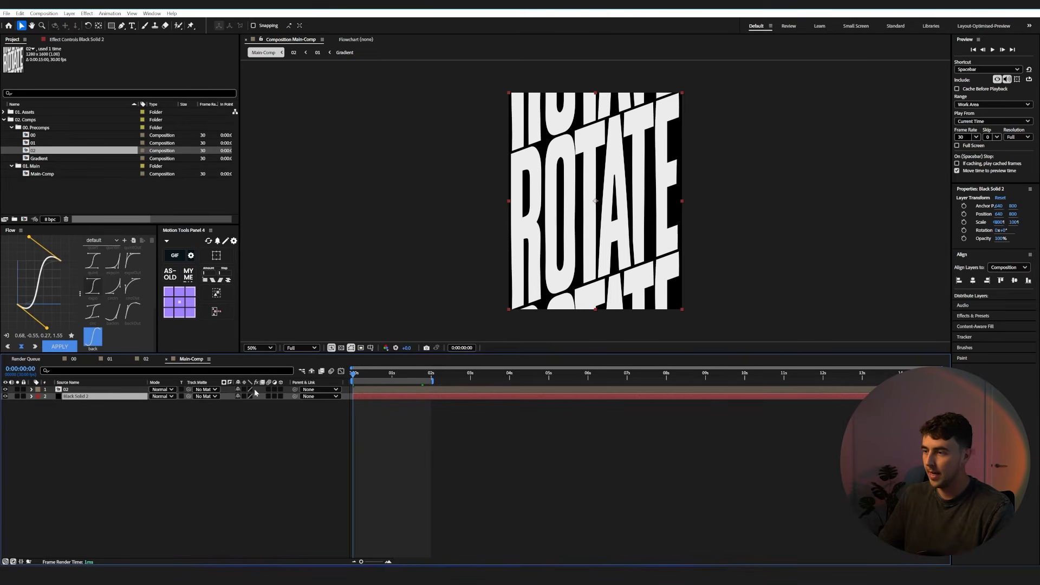
Apply a Fill effect to the black solid and set its color to light blue (#49BAFF).
key("ctrl+space")
type("fill")
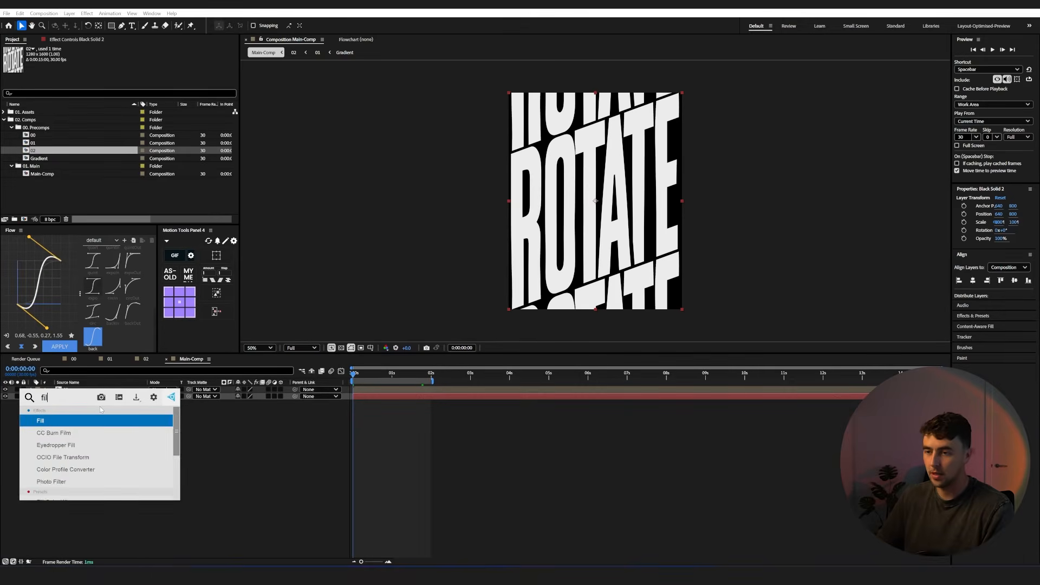
key("Return")
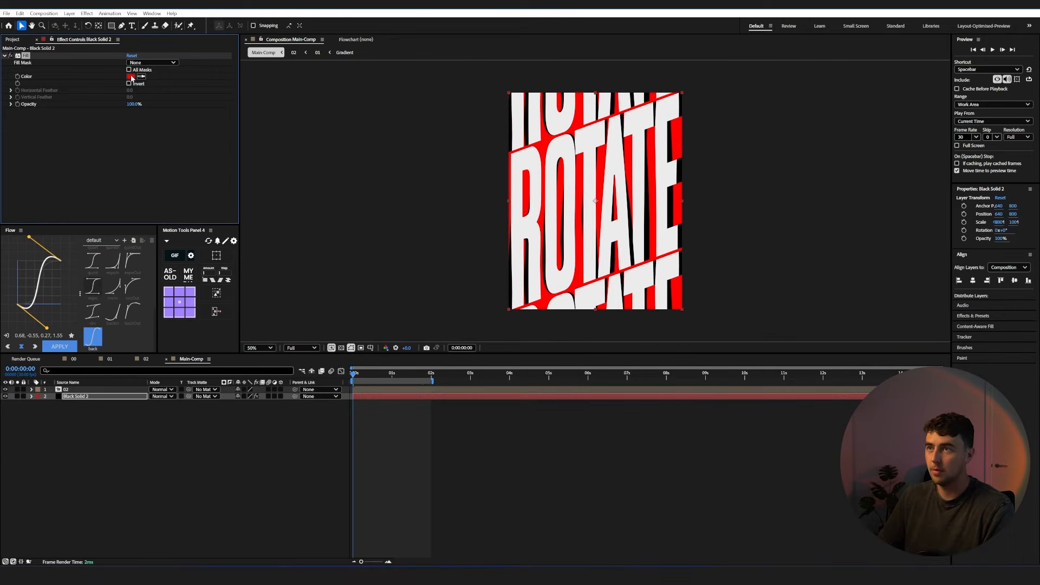
left_click(131, 77)
left_click_drag(541, 298, 528, 236)
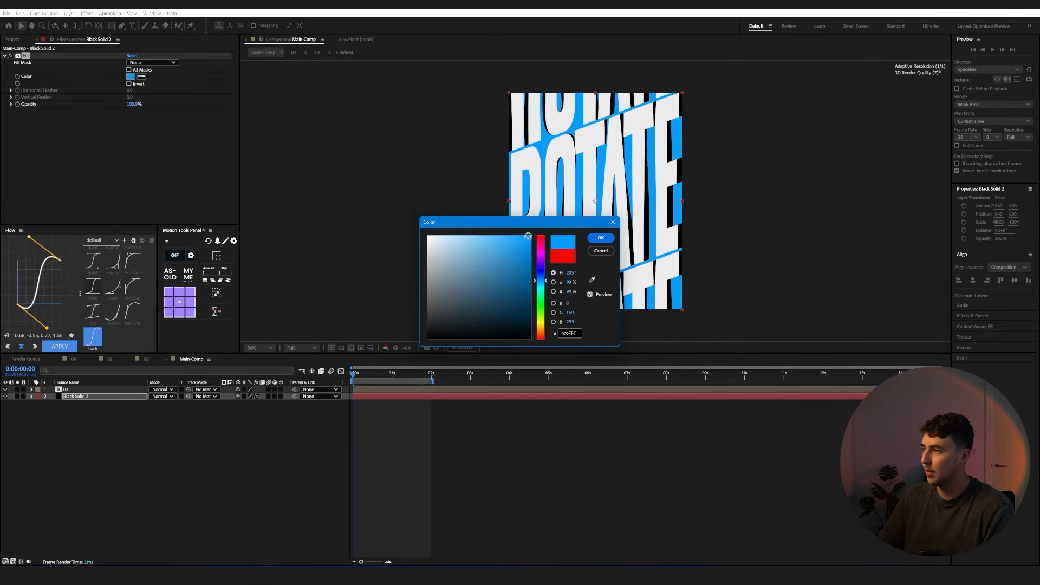
left_click(501, 233)
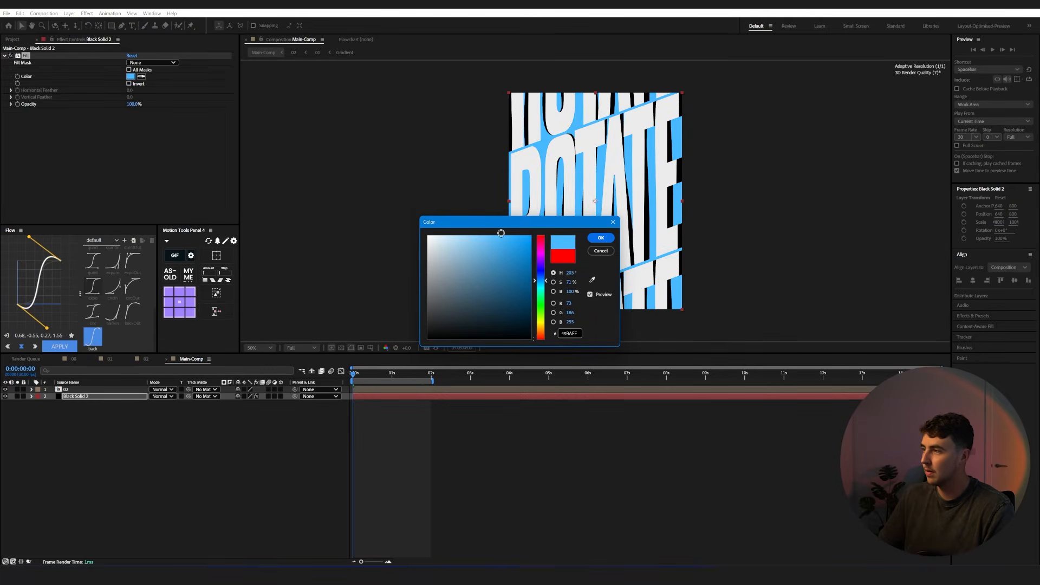
key("Return")
left_click(62, 415)
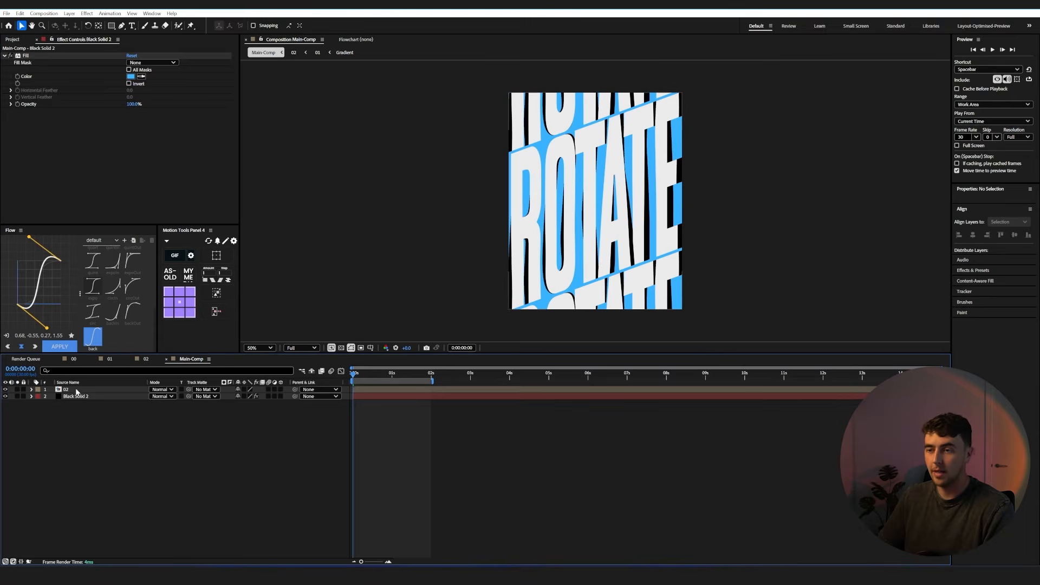
Apply a Tint effect to the 02 layer in Main-Comp.
left_click(76, 390)
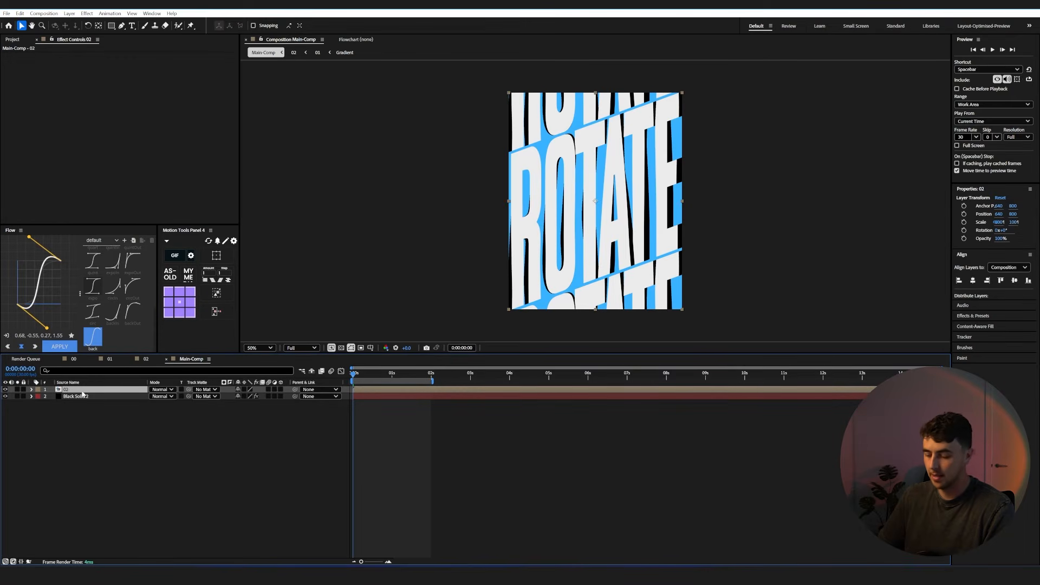
key("ctrl+space")
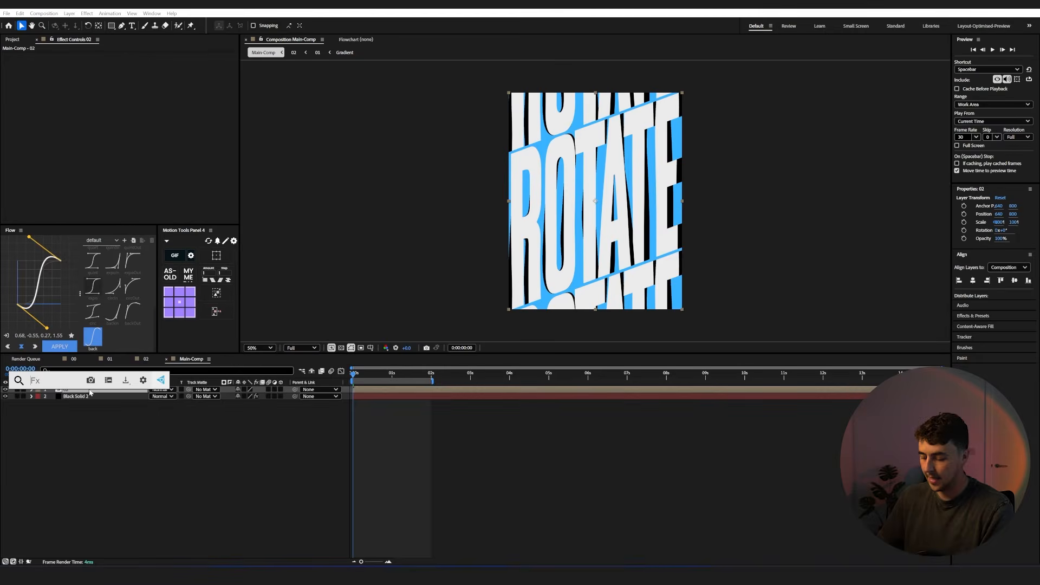
type("tint")
key("Return")
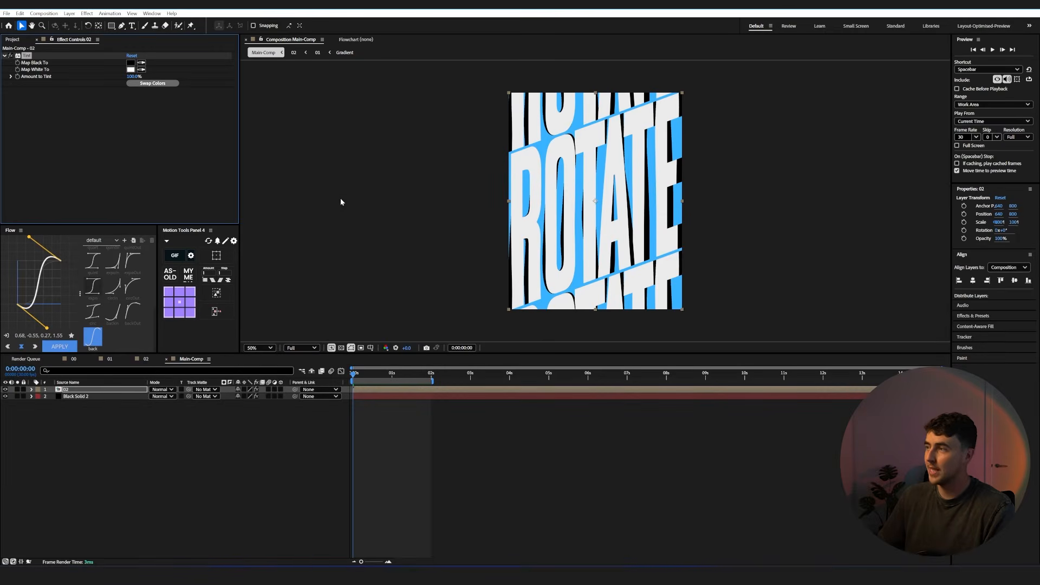
Set the Tint effect's Map Black To color to orange (#E69202), preview the loop and return to the first frame.
left_click_drag(363, 375, 373, 375)
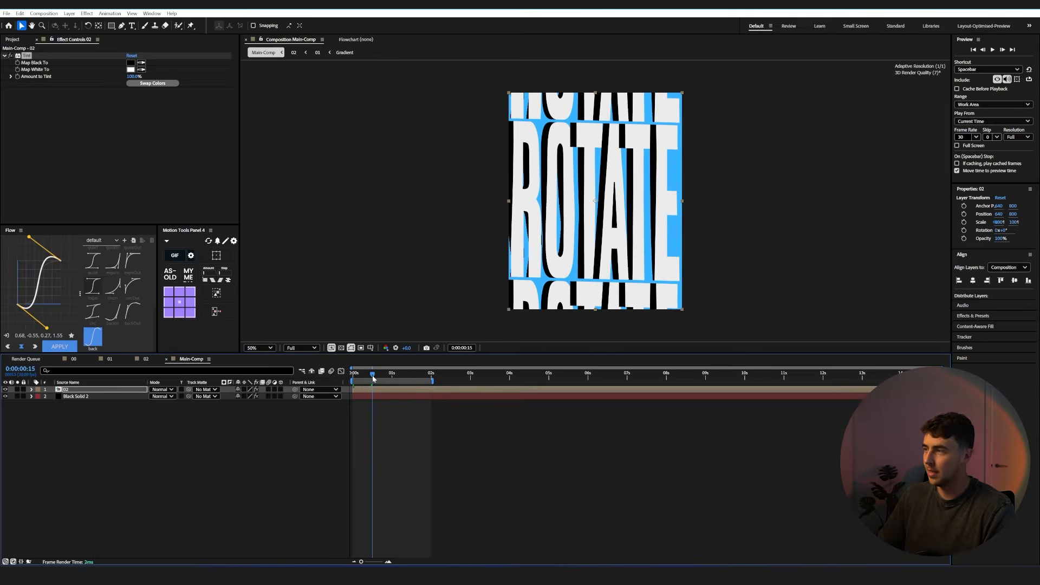
left_click(131, 63)
left_click_drag(539, 332, 539, 326)
left_click(520, 280)
left_click_drag(520, 281, 531, 245)
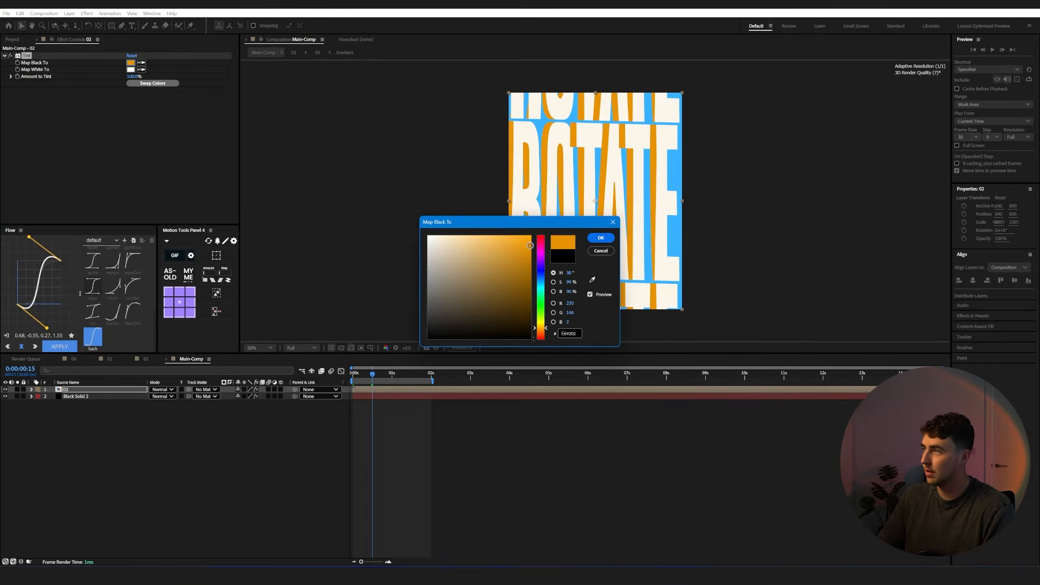
left_click(601, 237)
left_click_drag(373, 374, 380, 377)
key("space")
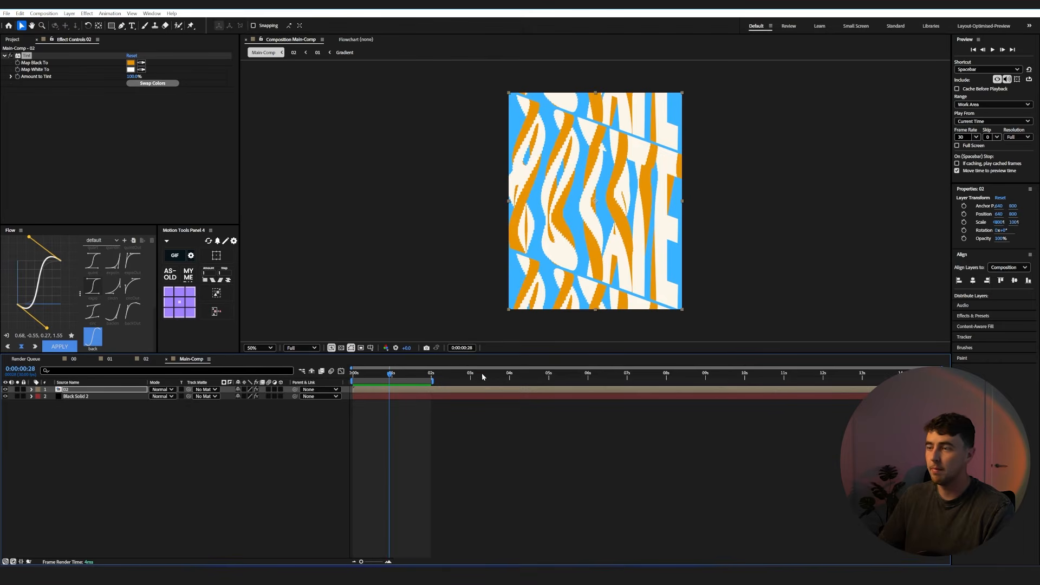
left_click_drag(385, 376, 317, 383)
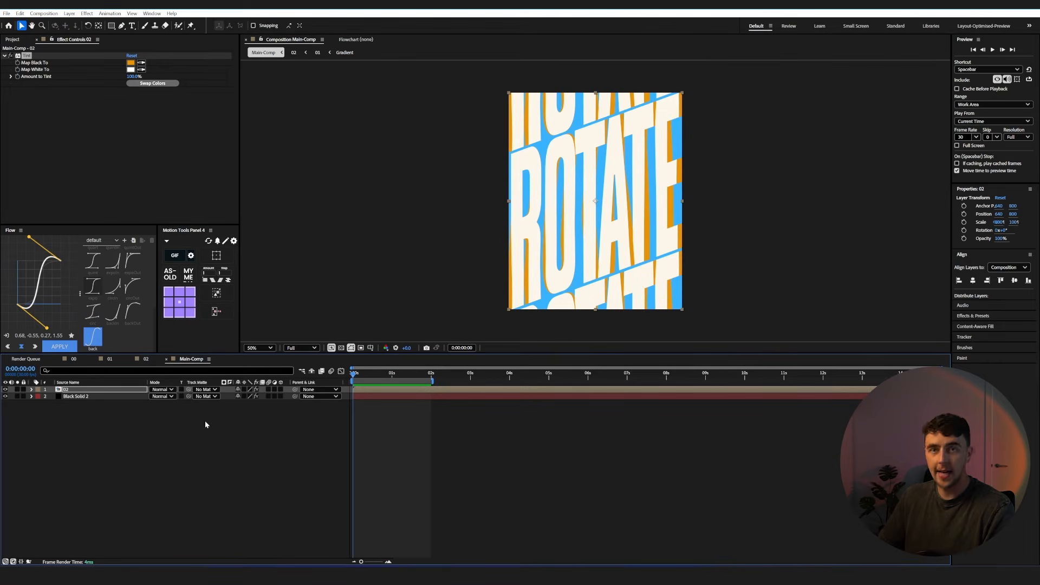
key("Return")
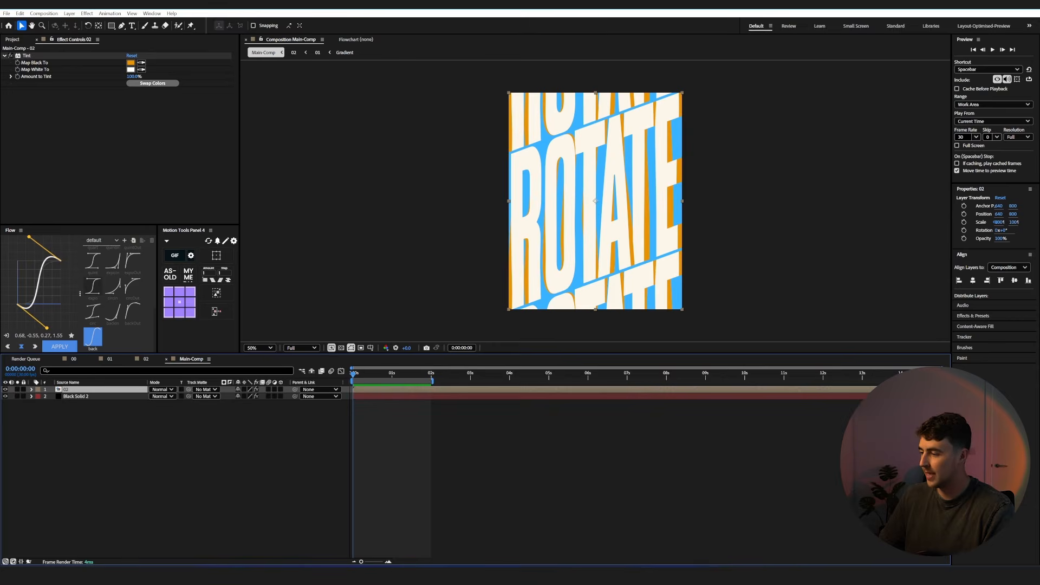
Bring Dust.jpg from the Text-Effect-Textures folder in as the top layer of Main-Comp and scale it to 47%.
key("alt+Tab")
scroll(485, 387, "down", 1)
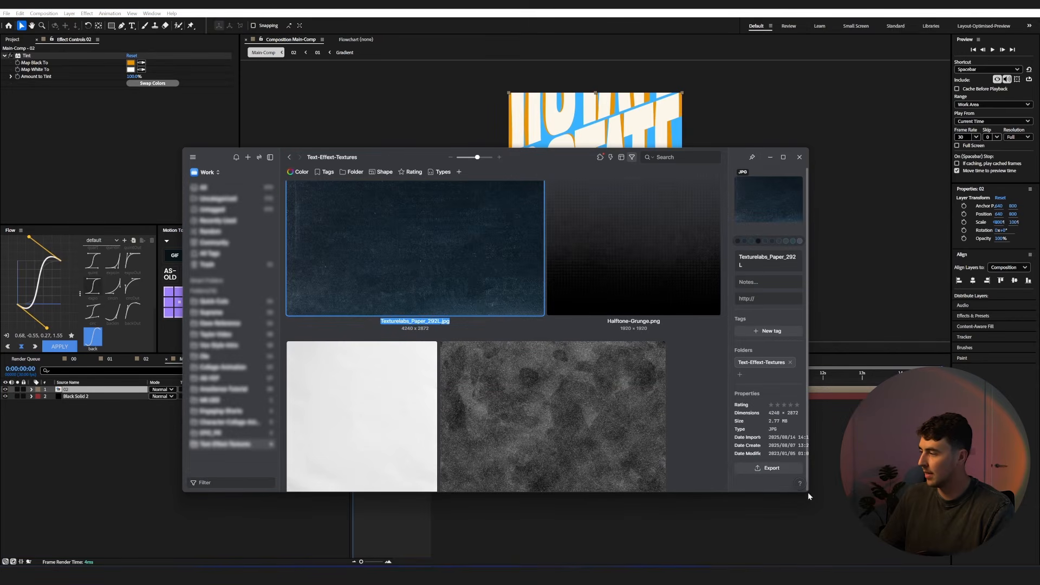
left_click_drag(807, 492, 867, 548)
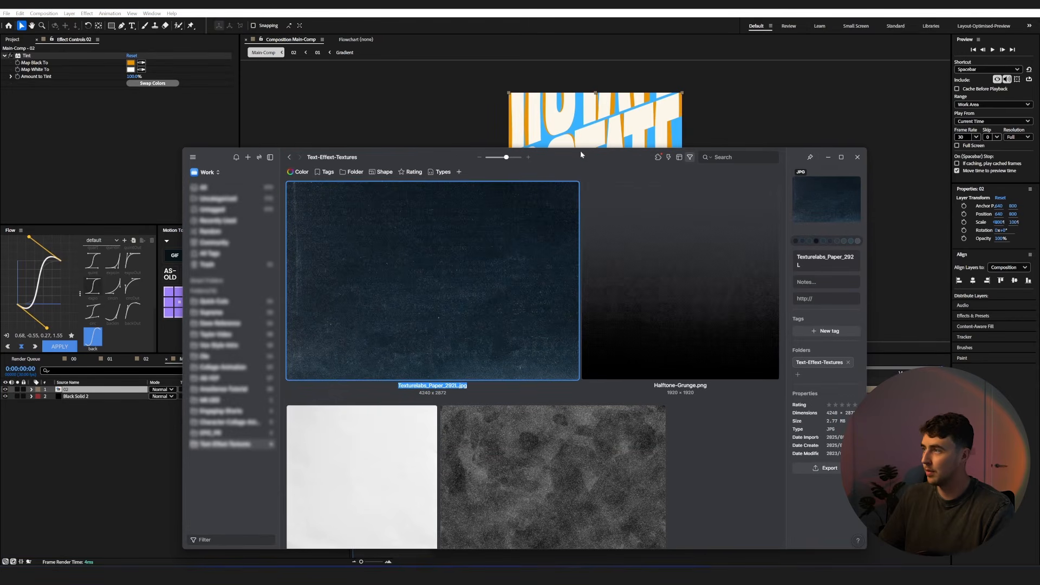
left_click_drag(580, 148, 572, 84)
scroll(538, 310, "down", 2)
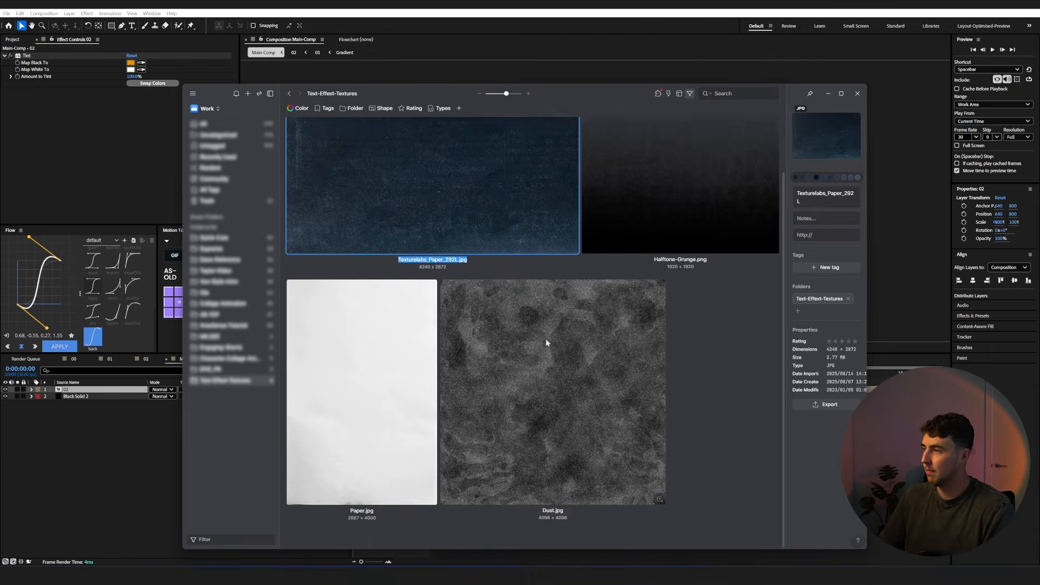
scroll(547, 340, "up", 1)
left_click(540, 451)
left_click_drag(566, 435, 122, 414)
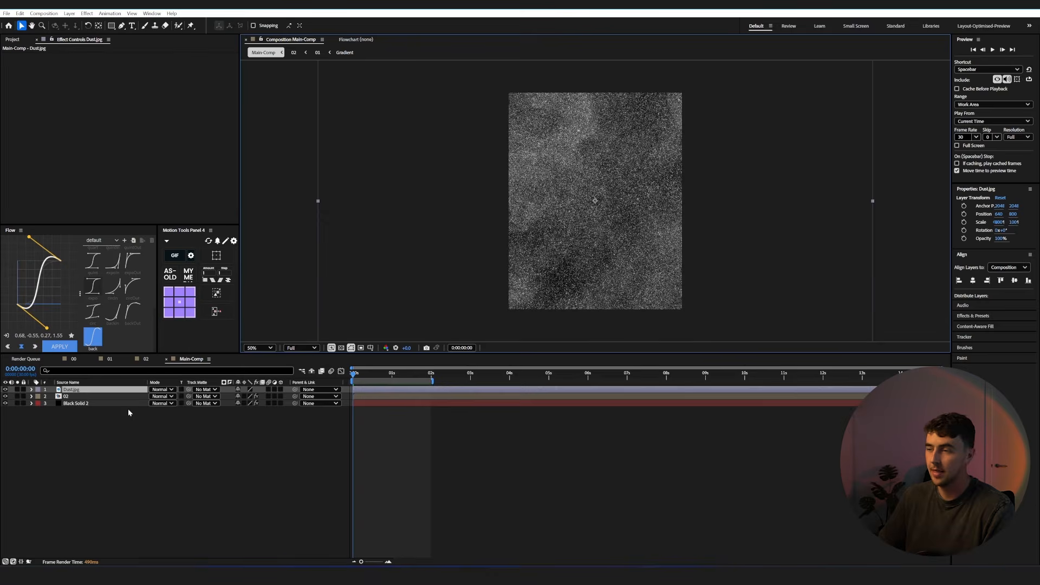
key("s")
left_click_drag(262, 397, 247, 401)
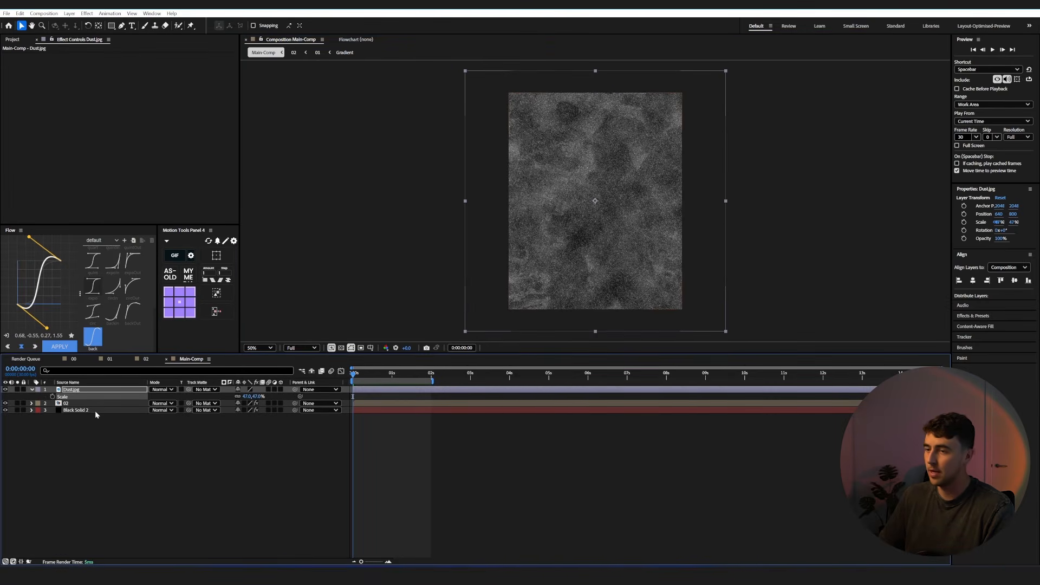
Rename the dust texture layer Displace and hide it.
left_click(70, 391)
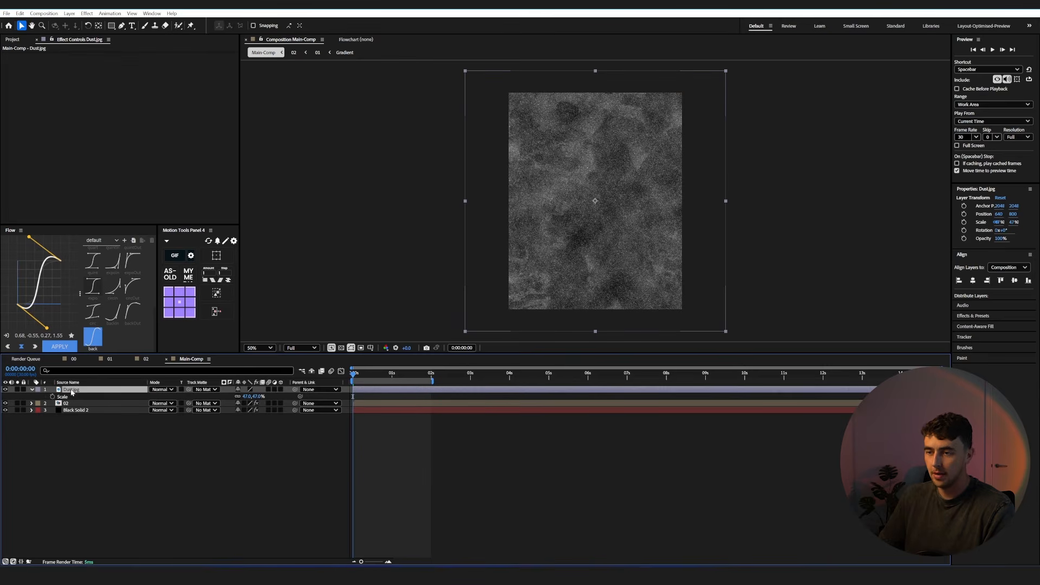
key("Return")
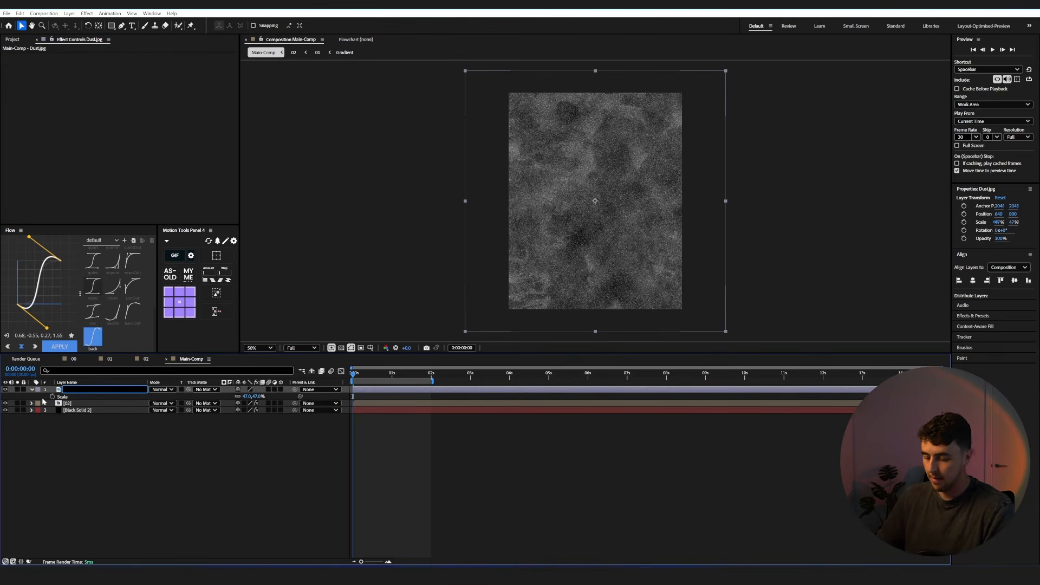
type("Displace")
key("Return")
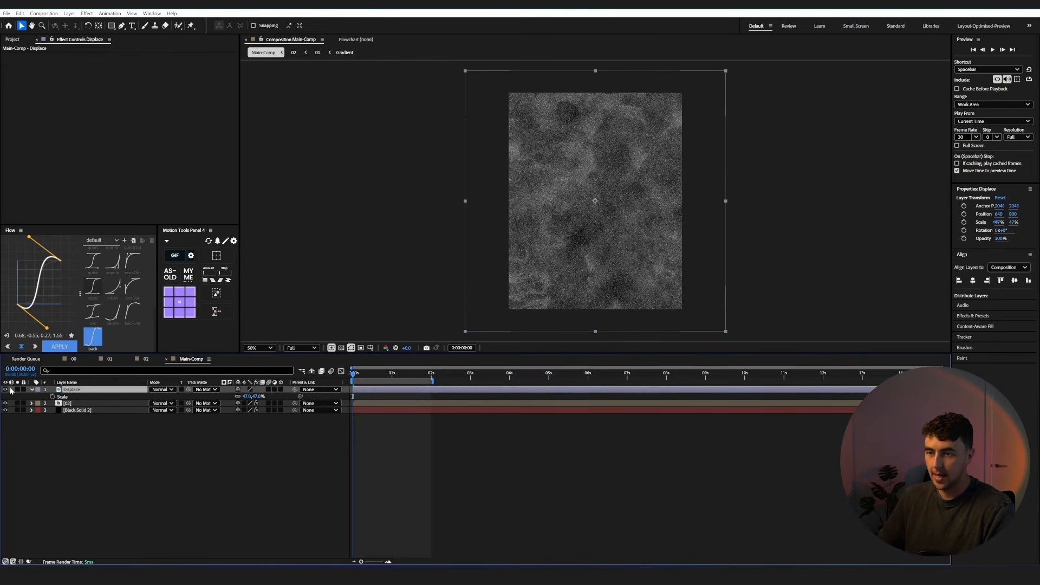
left_click(5, 389)
Apply a Displacement Map effect to the 02 layer with Displace as its map layer, and preview the roughened edges up close.
left_click(70, 403)
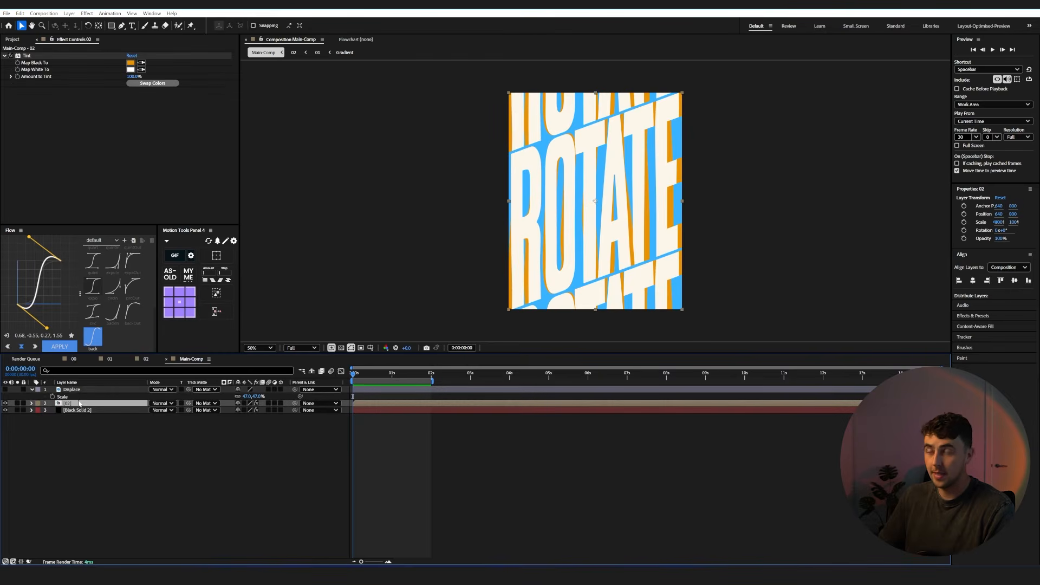
key("ctrl+space")
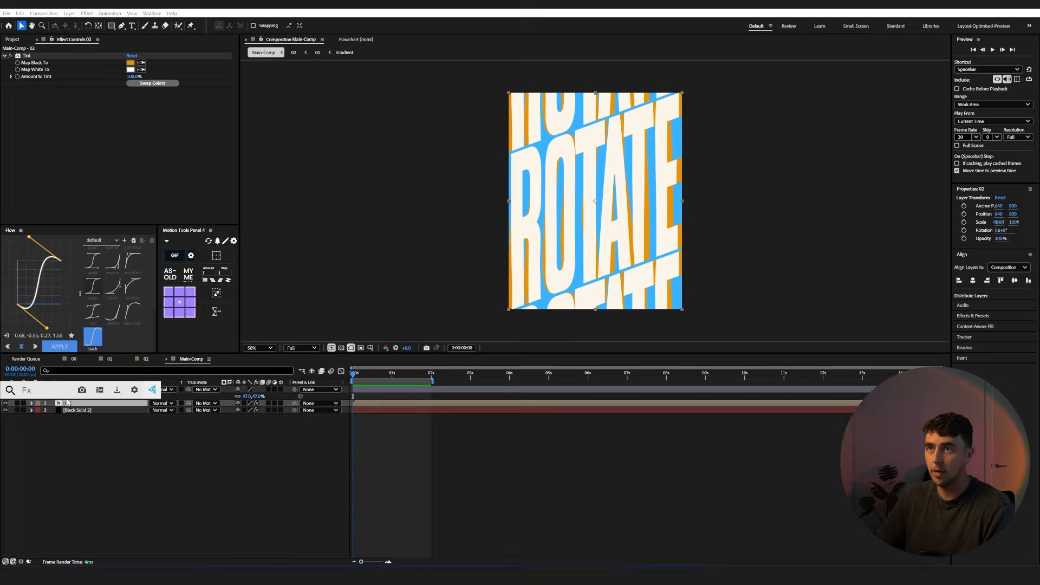
type("displ")
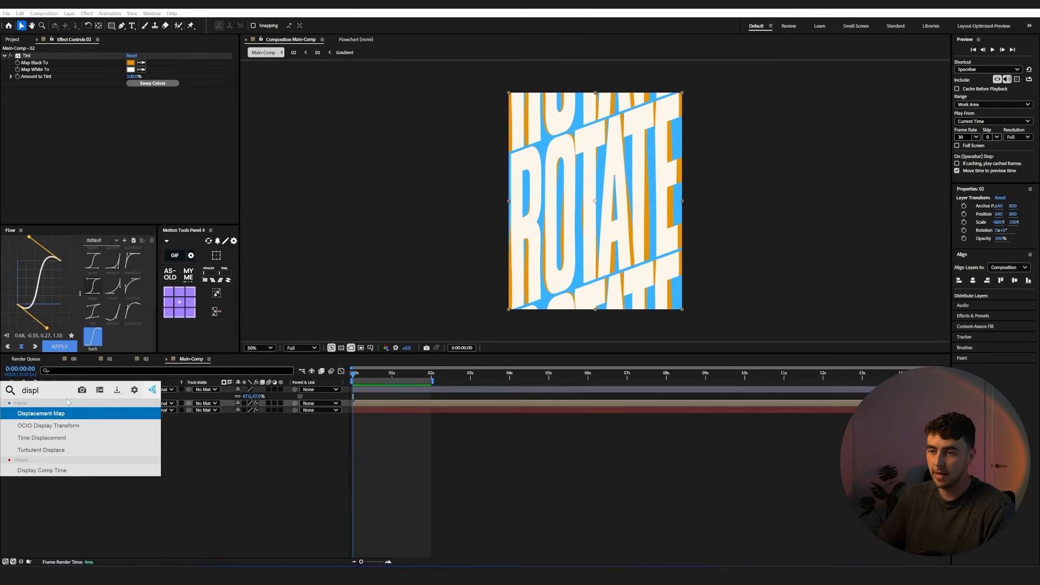
left_click(109, 414)
left_click(151, 97)
left_click(156, 115)
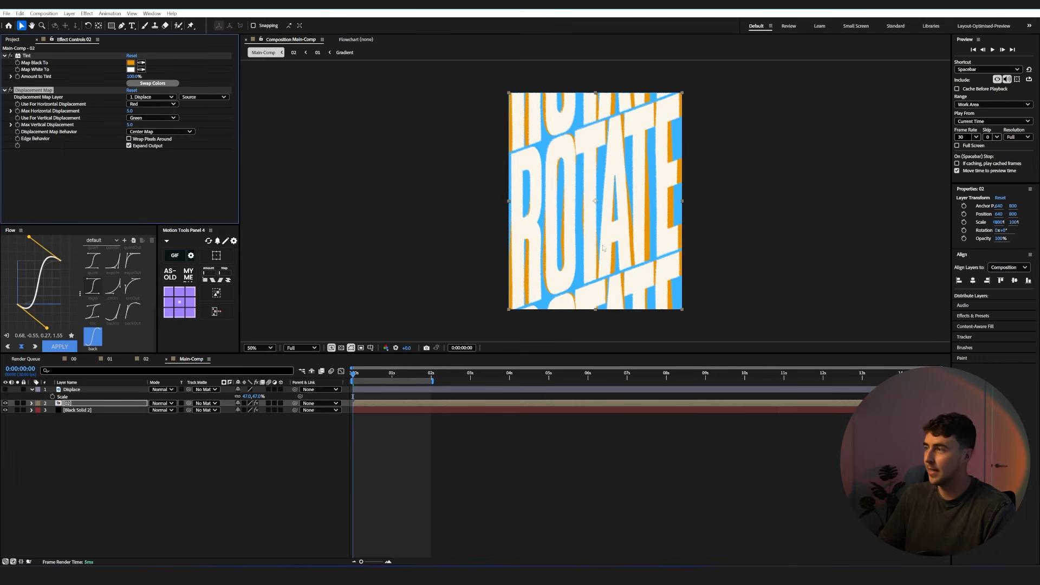
scroll(581, 217, "up", 1)
key("space")
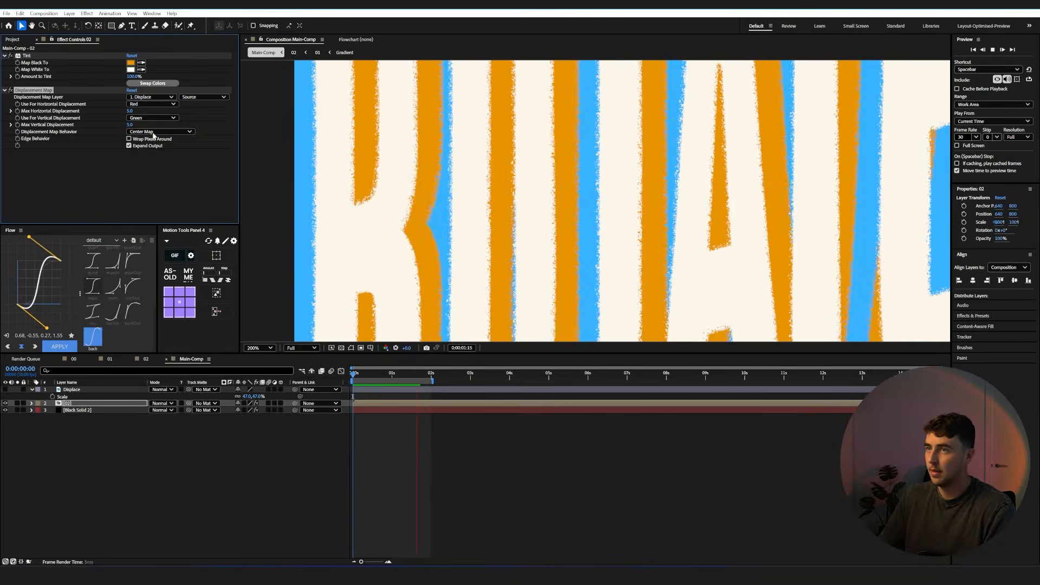
Set the maximum horizontal and vertical displacement to 7, preview the animation and return to the first frame.
scroll(456, 216, "down", 4)
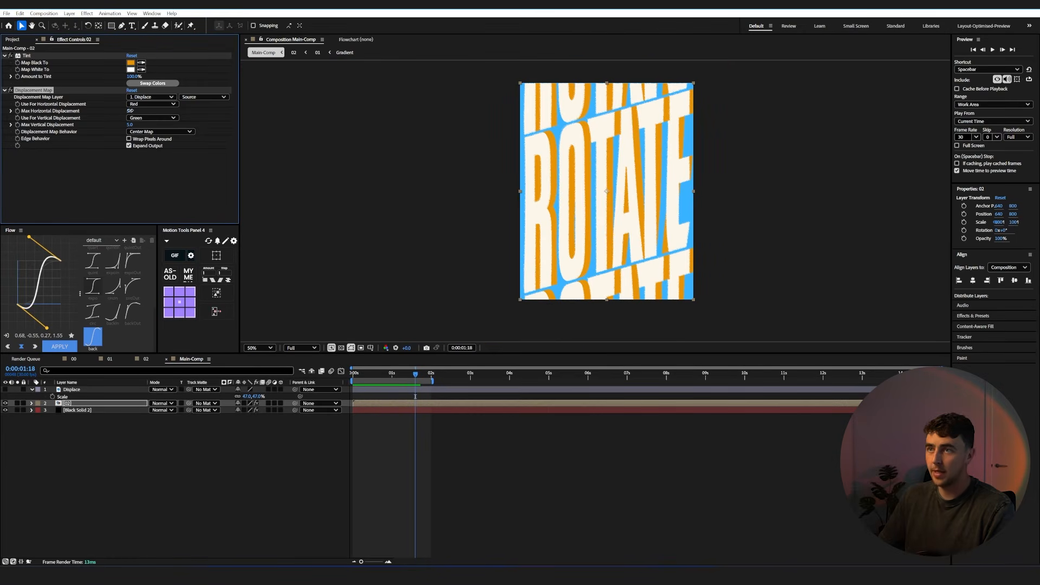
left_click(128, 125)
type("7")
left_click(182, 433)
key("space")
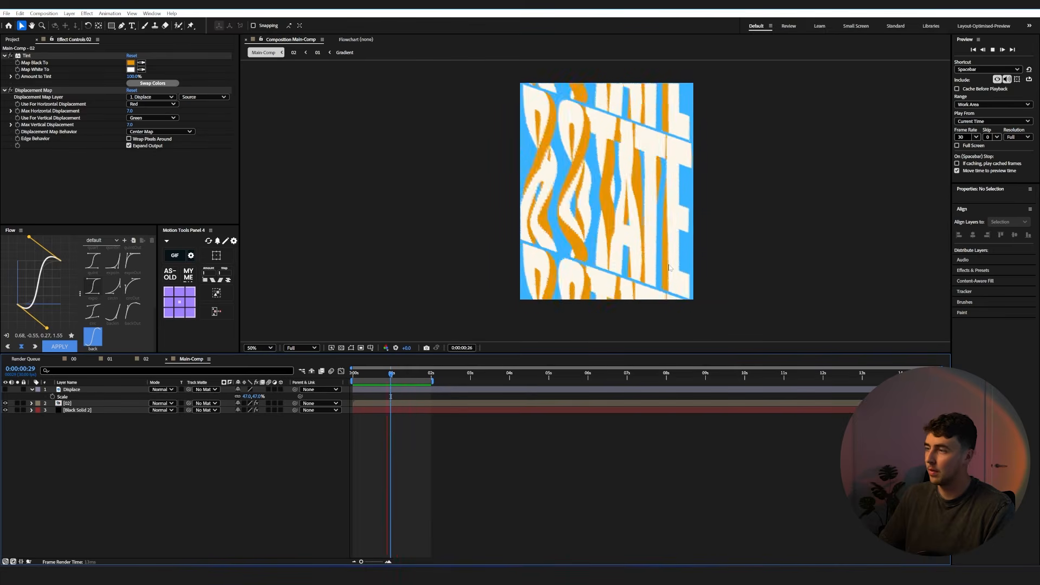
key("space")
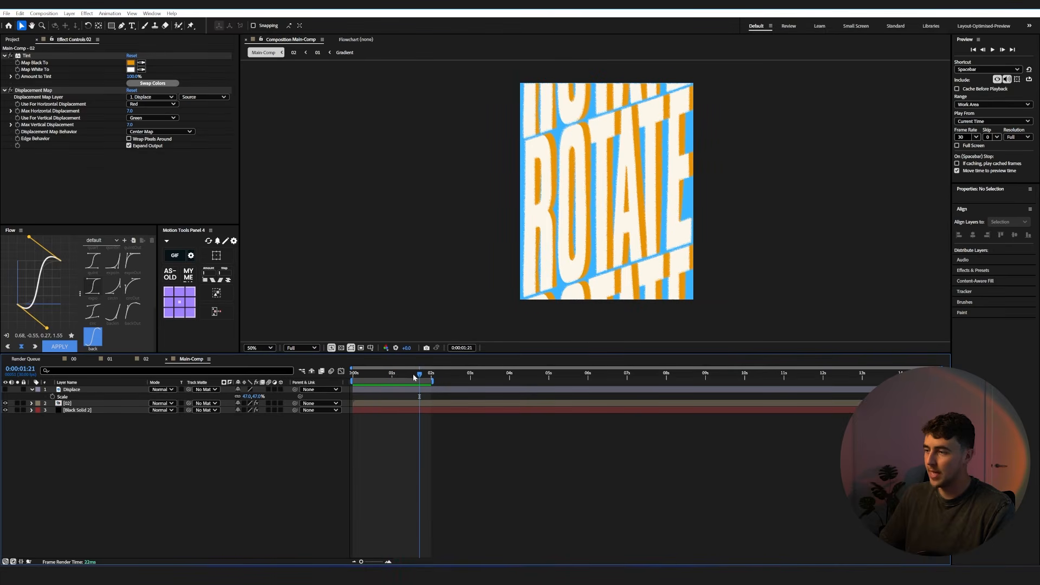
key("Home")
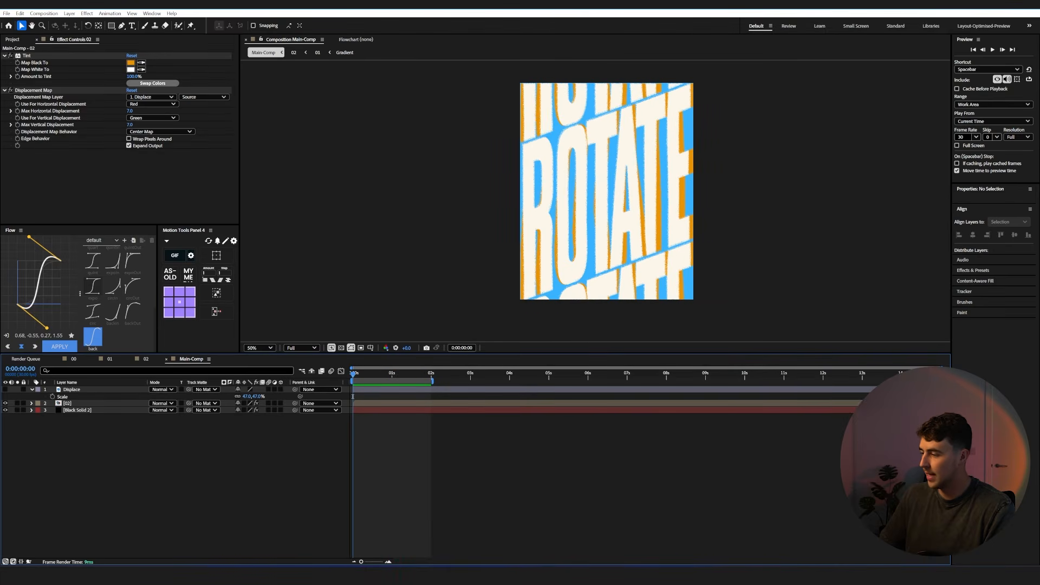
Add Halftone-Grunge.png from the texture library to Main-Comp, placing it between the 02 layer and the black solid.
key("alt+Tab")
left_click_drag(707, 276, 72, 468)
left_click_drag(87, 391, 85, 415)
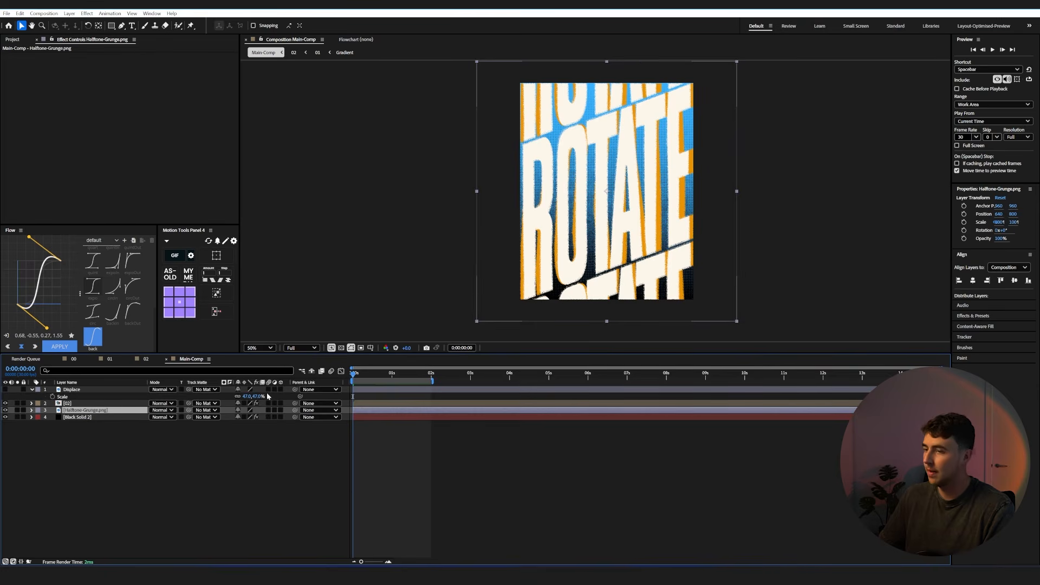
Apply a Gradient Ramp effect to the Halftone-Grunge layer and set its end color to black (#000000).
key("ctrl+space")
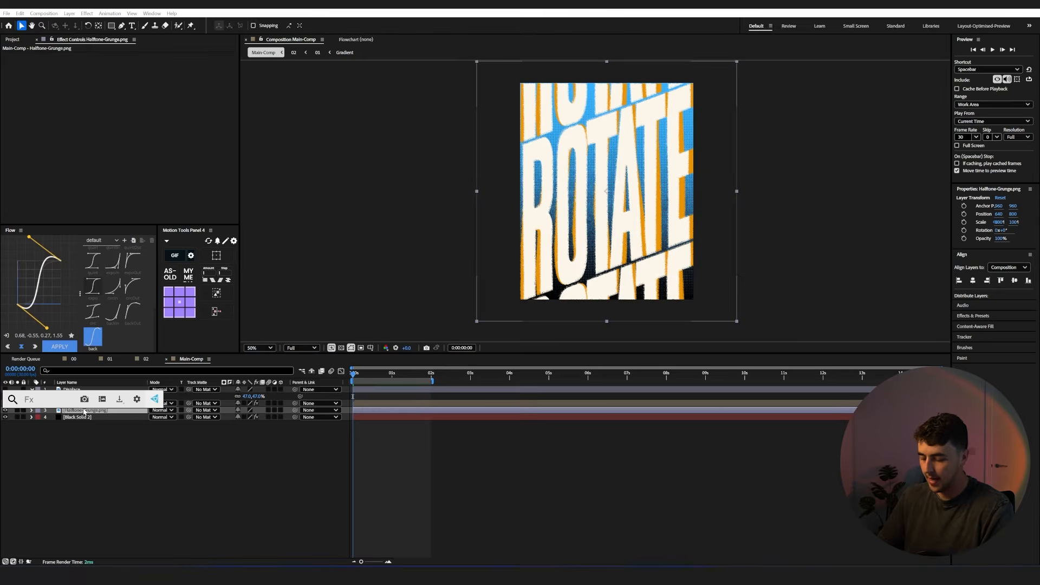
type("gra")
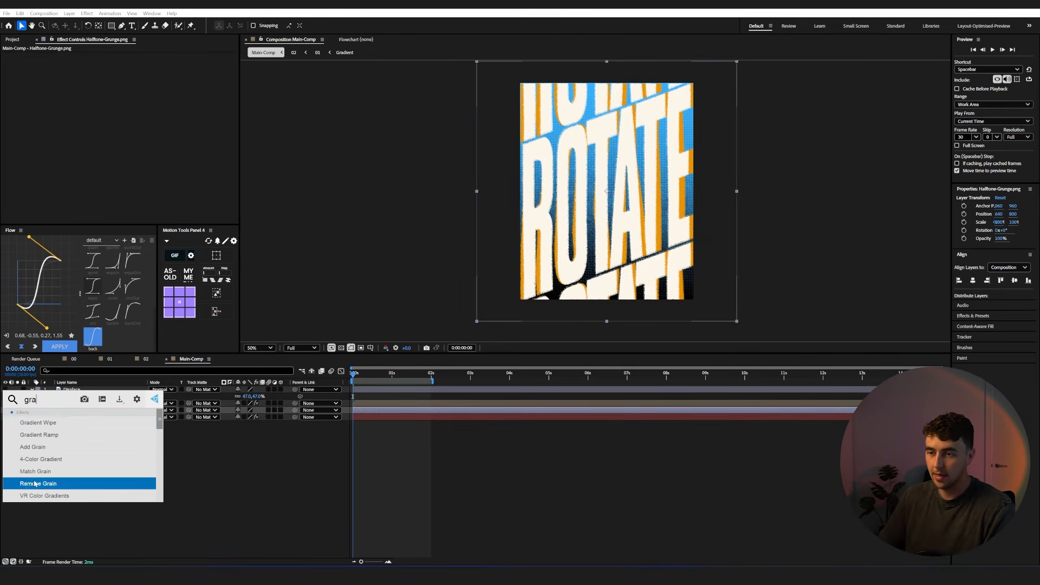
left_click(81, 434)
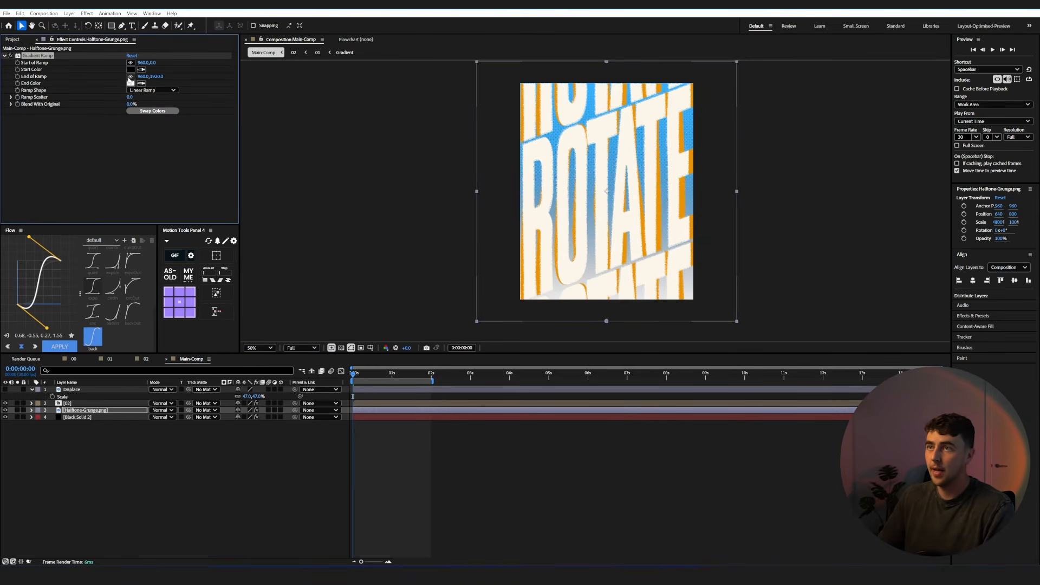
left_click(131, 83)
left_click_drag(453, 309, 401, 353)
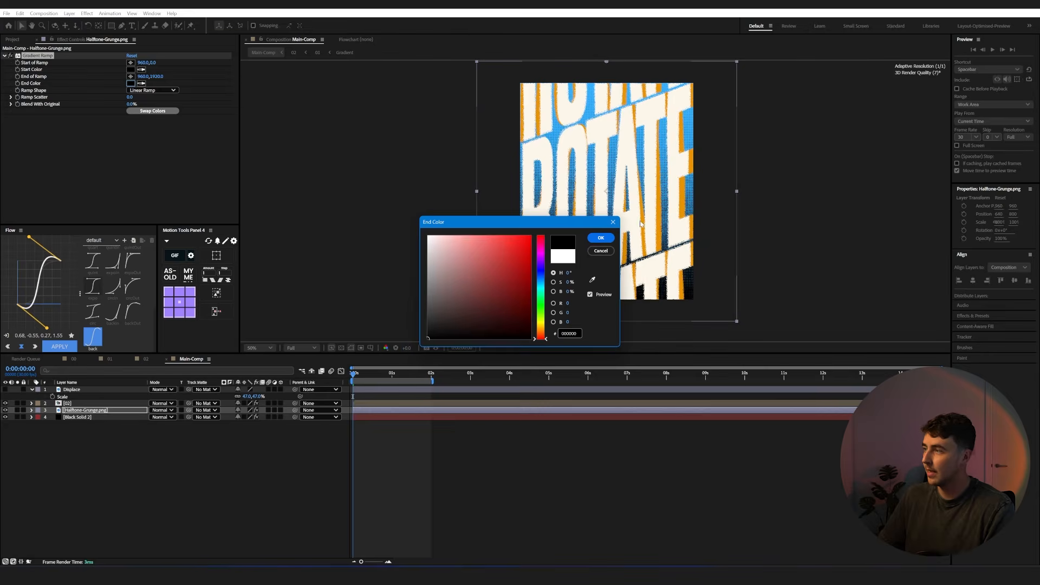
left_click(595, 239)
Set the Gradient Ramp's start color to red (#FF0014).
left_click(131, 69)
left_click(545, 289)
left_click_drag(546, 289, 550, 228)
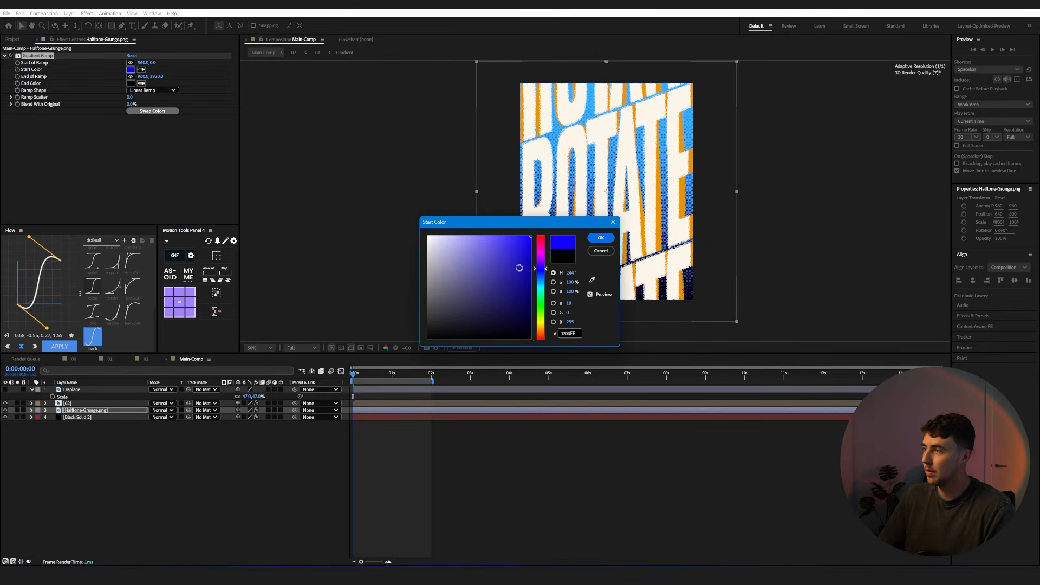
left_click_drag(546, 269, 545, 237)
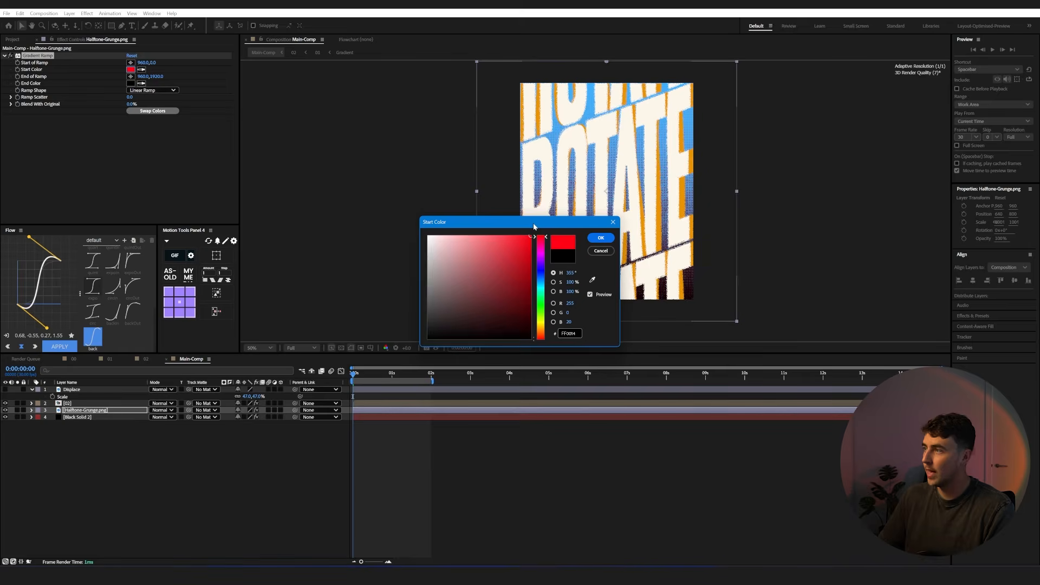
left_click(600, 239)
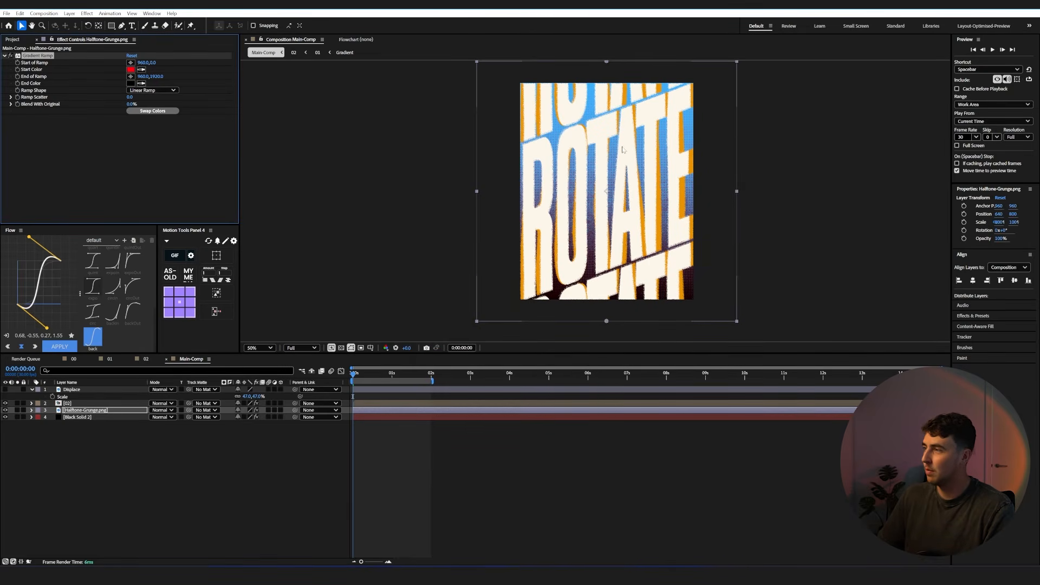
Add Paper.jpg from the texture library as the top layer of Main-Comp.
key("alt+Tab")
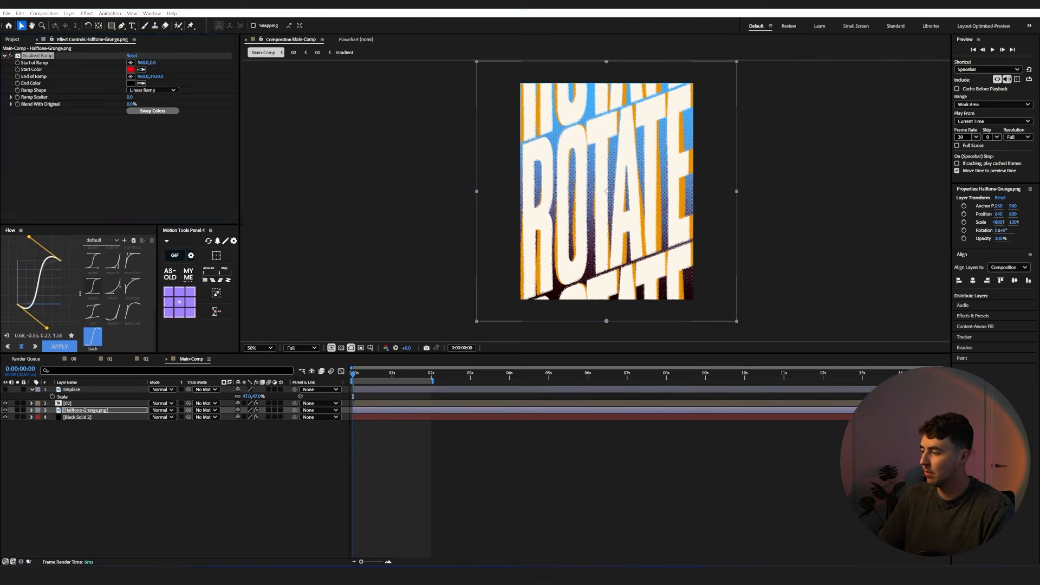
left_click(365, 447)
left_click_drag(377, 442, 93, 392)
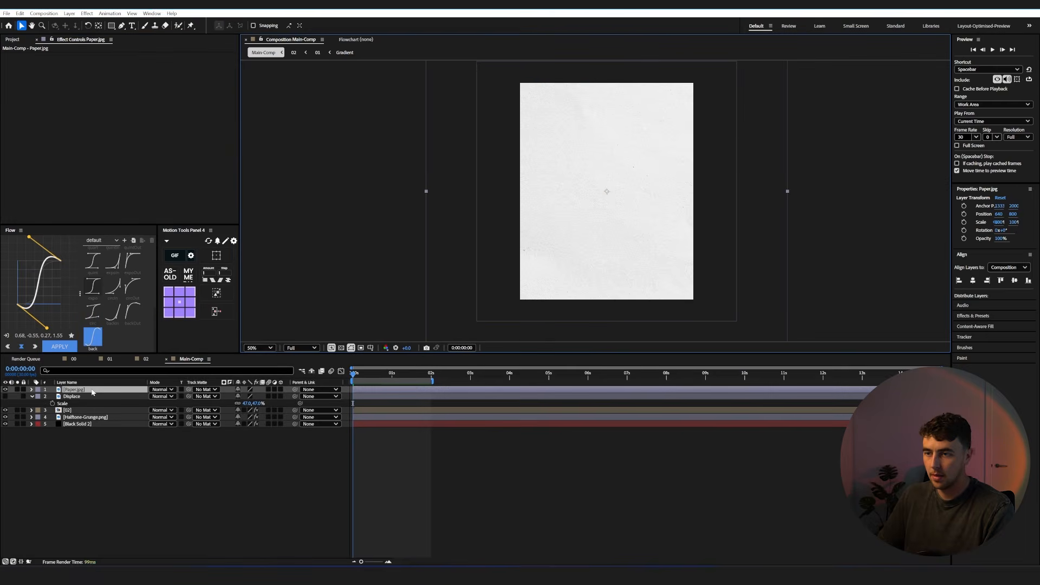
Set the Paper.jpg layer's blending mode to Multiply and apply a Levels effect to it.
left_click(161, 390)
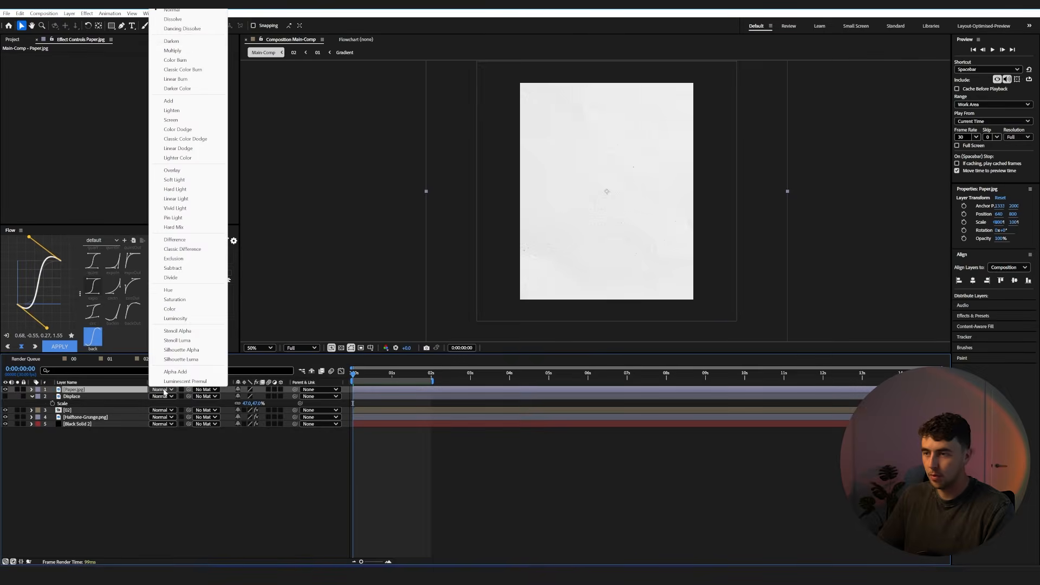
left_click(173, 51)
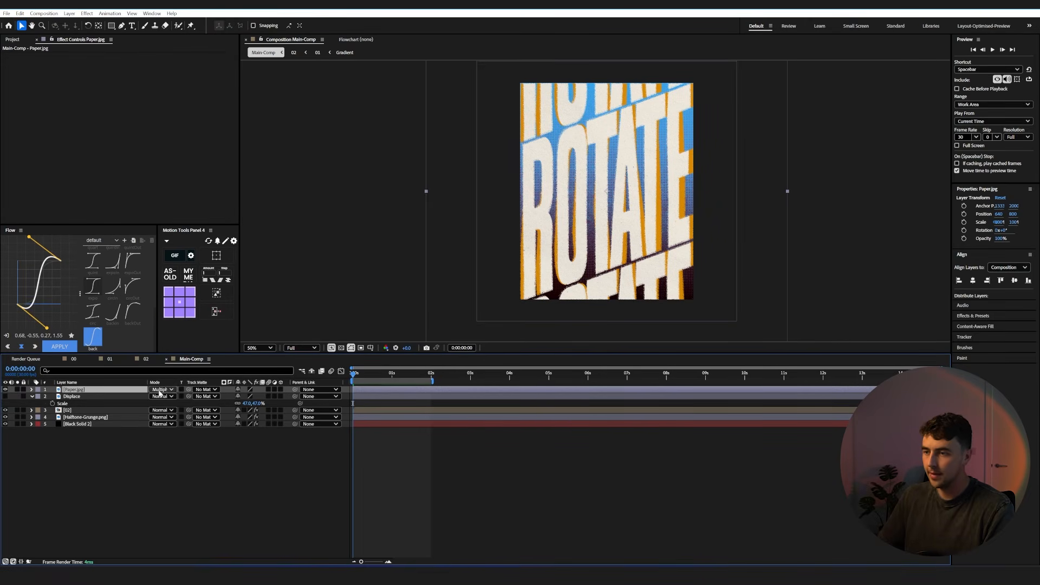
key("ctrl+space")
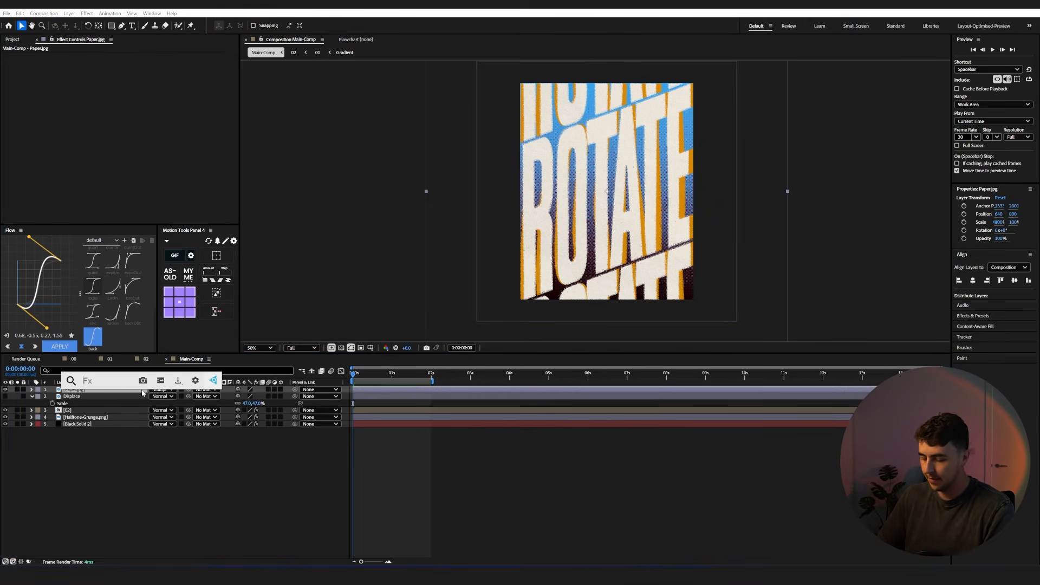
type("lev")
key("Return")
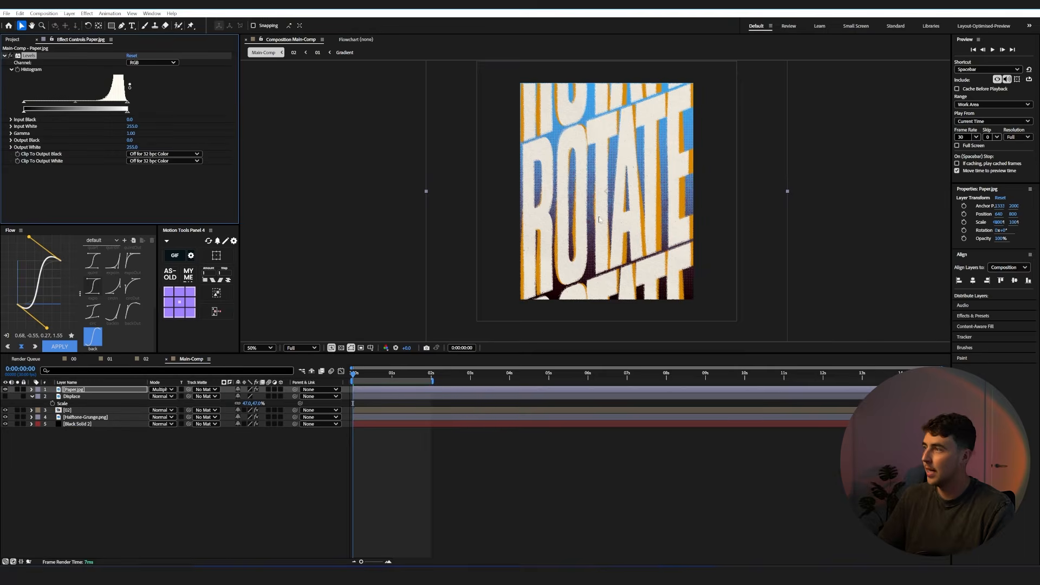
Set the Paper.jpg Levels to Input Black 70, Input White 250 and Gamma 0.61, and preview the animation.
scroll(618, 202, "up", 2)
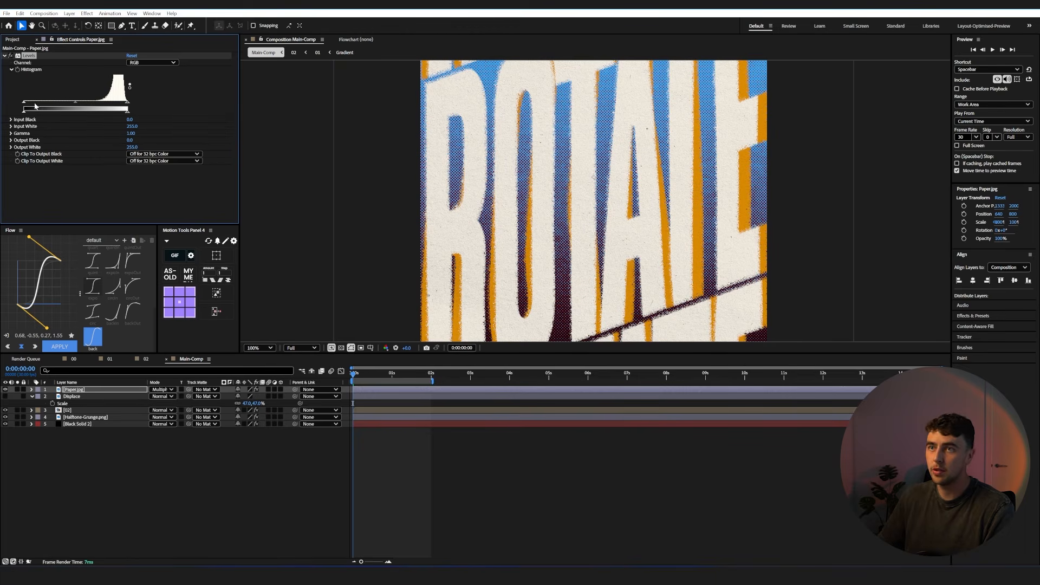
left_click_drag(24, 105, 38, 105)
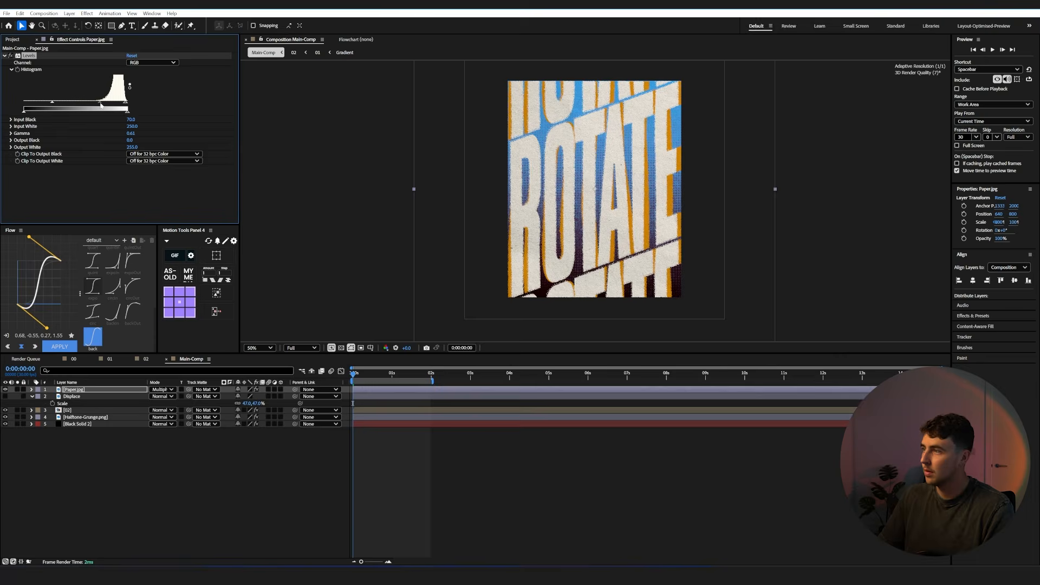
key("space")
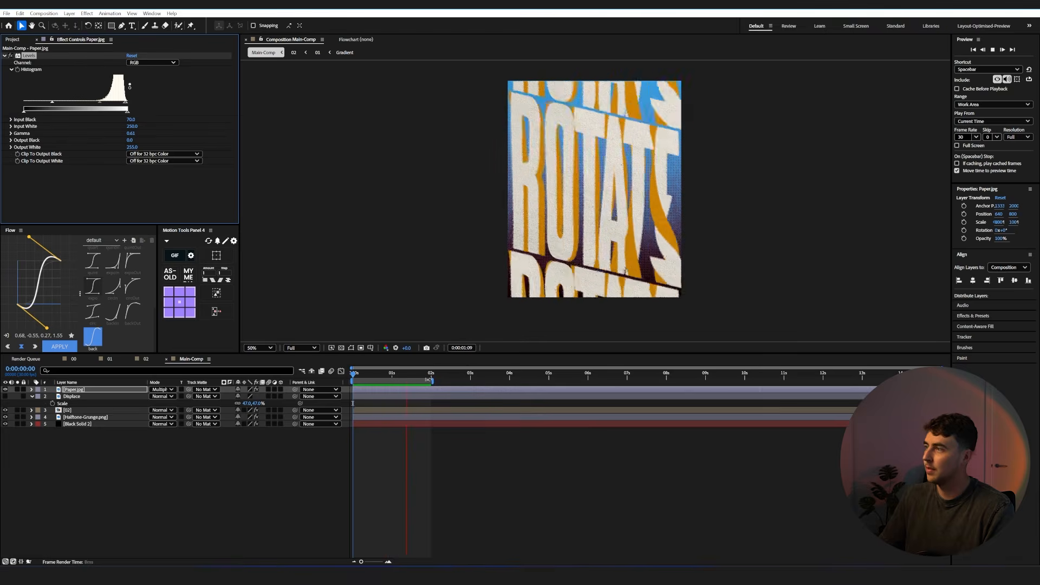
left_click(352, 377)
Create an adjustment layer above all layers in Main-Comp and rename it Posterize.
left_click(195, 478)
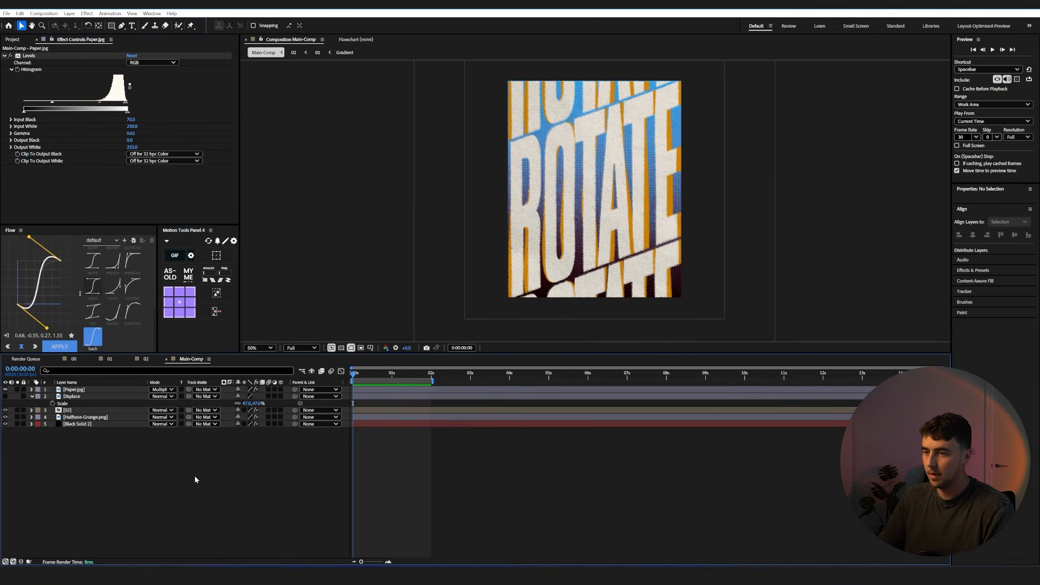
right_click(195, 476)
mouse_move(217, 374)
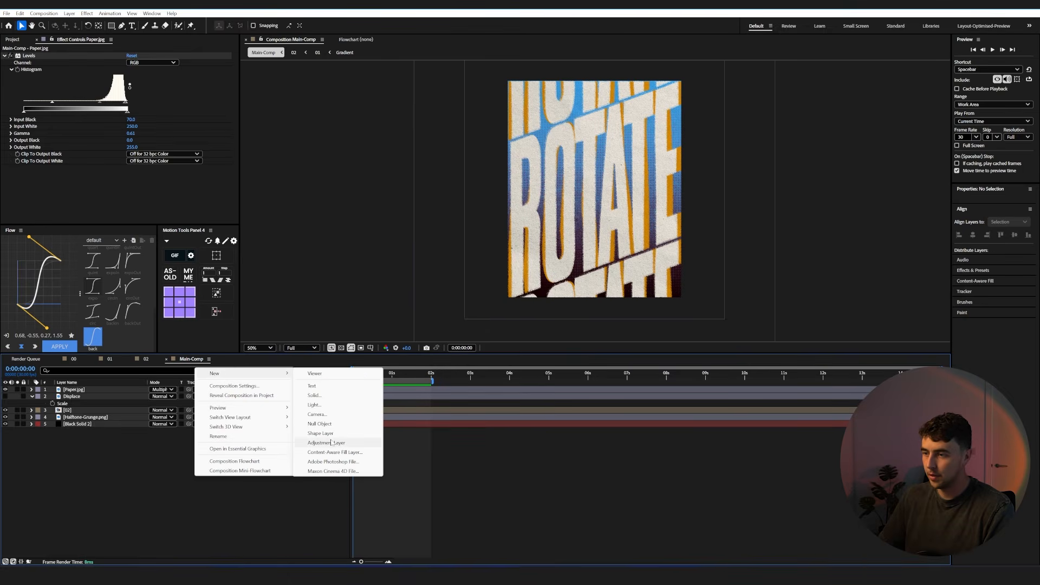
left_click(331, 443)
key("Return")
type("Pos")
key("Return")
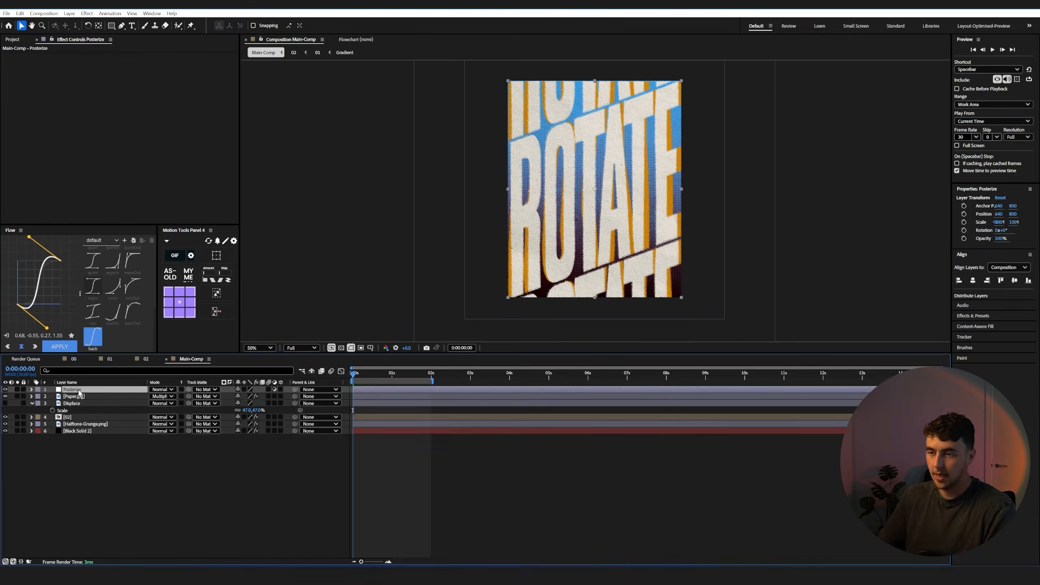
Apply Posterize Time to the Posterize layer with a frame rate of 12, and preview the animation.
key("ctrl+space")
type("post")
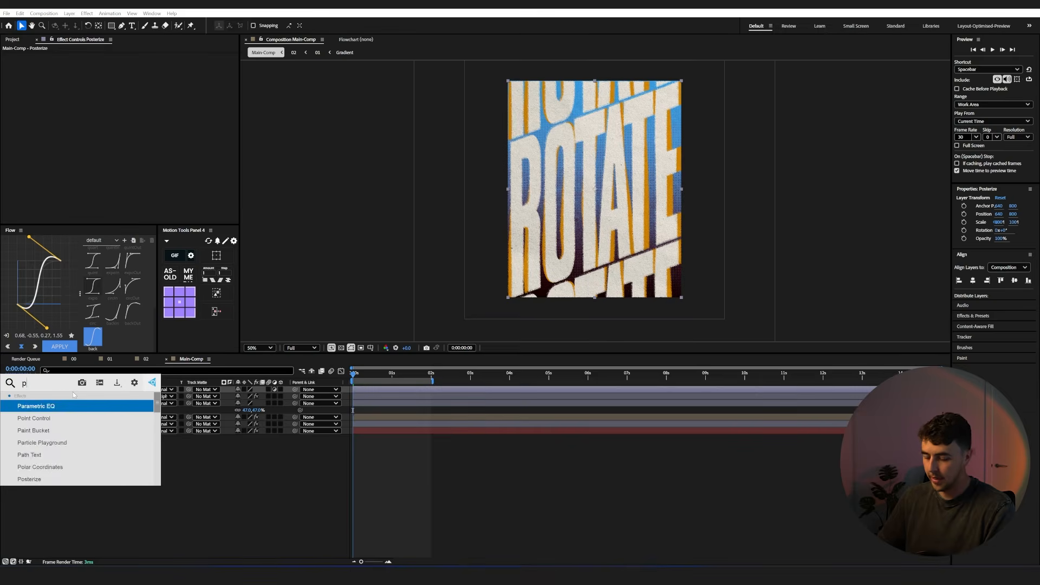
left_click(71, 418)
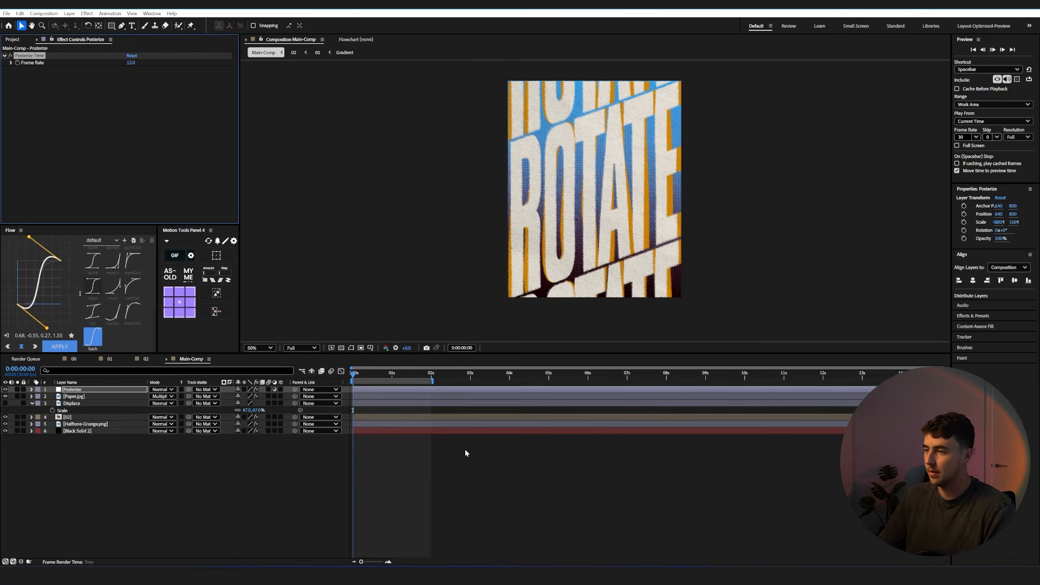
key("space")
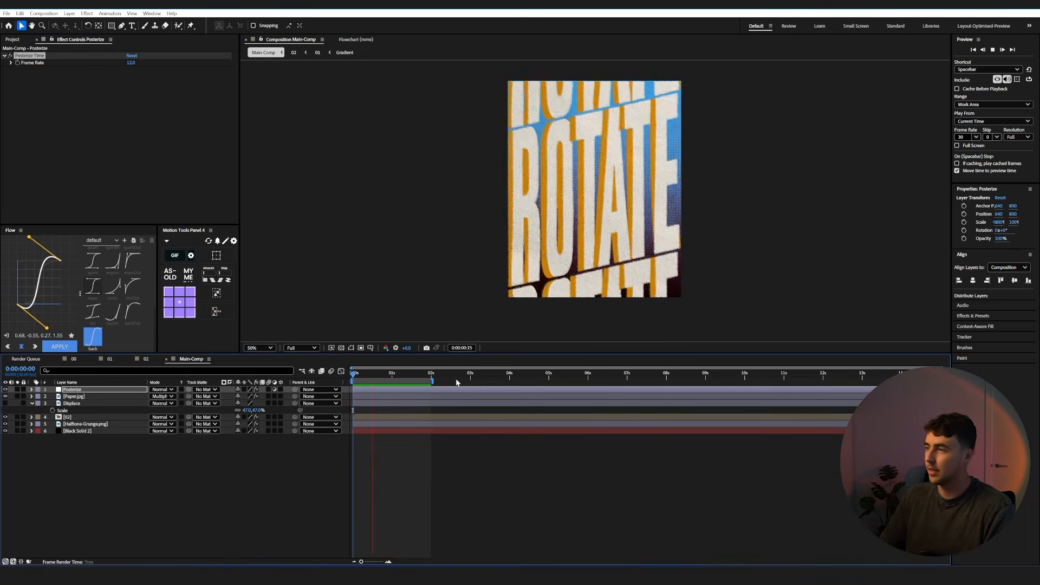
key("space")
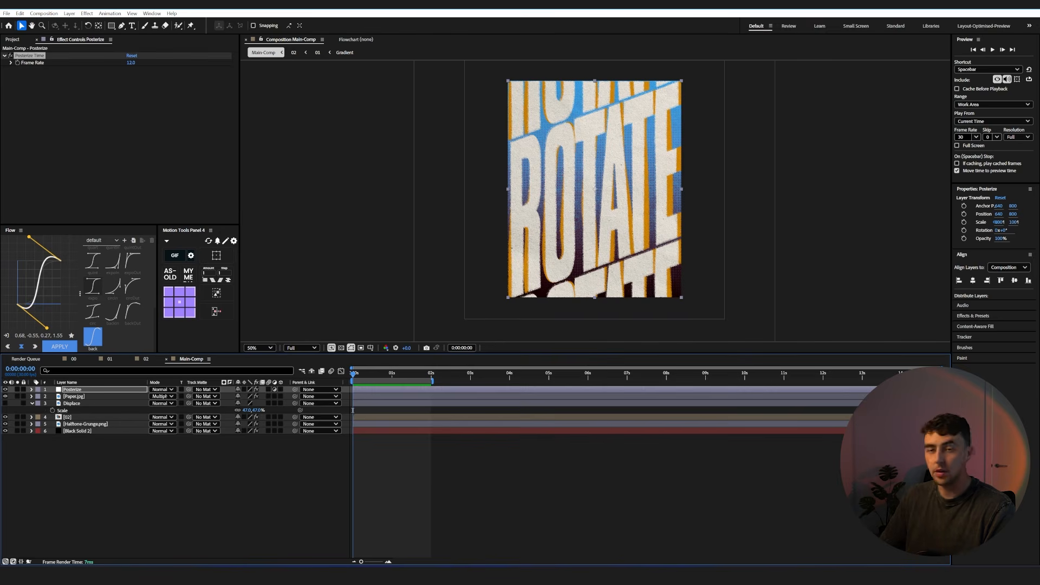
Add Texturelabs_Paper_292L.jpg from the texture library as the top layer of Main-Comp and scale it down.
mouse_move(574, 575)
left_click(574, 531)
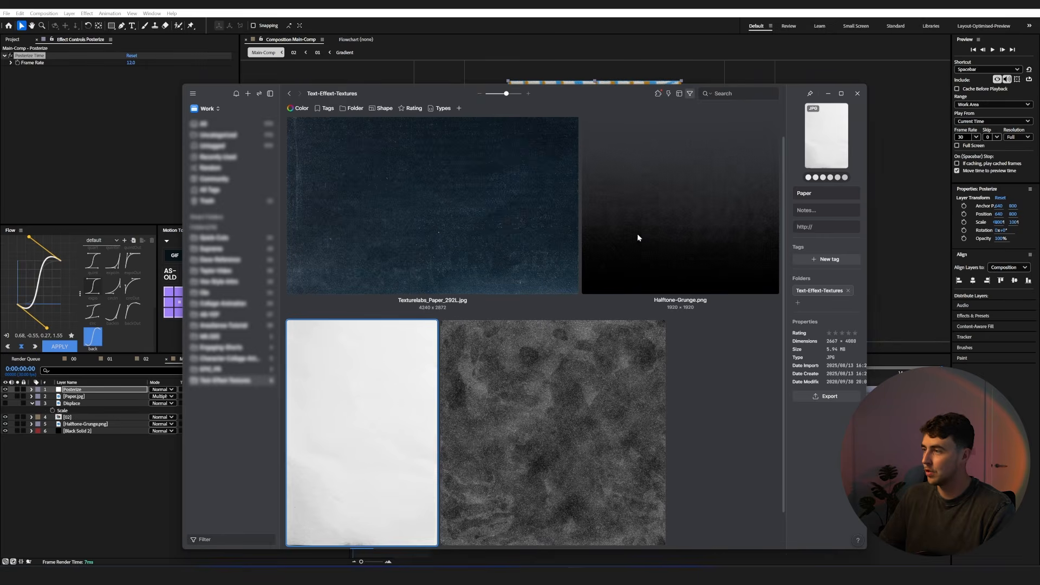
left_click(478, 265)
left_click_drag(463, 232, 65, 487)
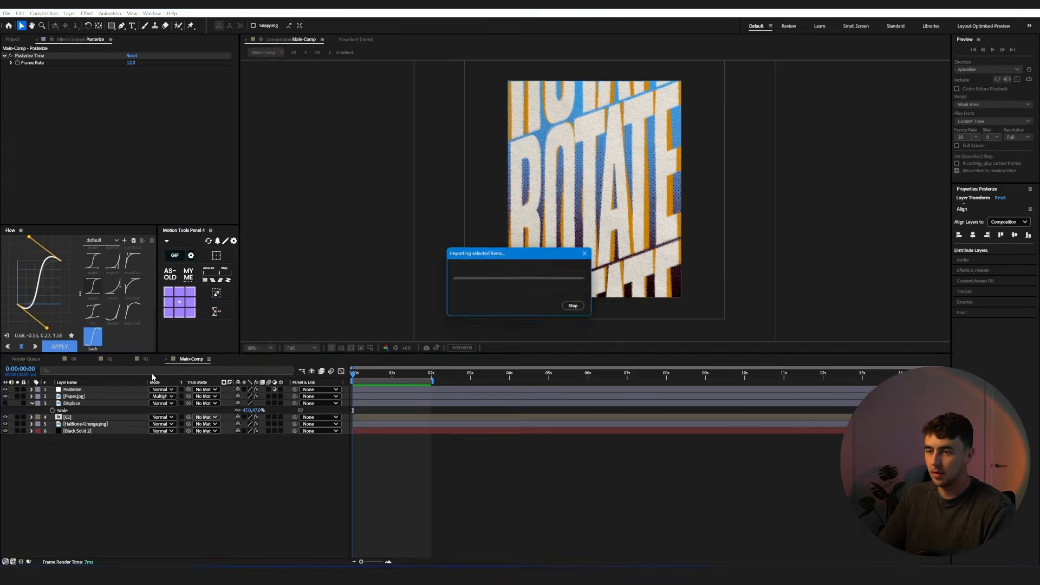
left_click_drag(256, 400, 245, 406)
Apply an Invert effect to the Texturelabs_Paper_292L layer and set its scale to 58%.
key("ctrl+space")
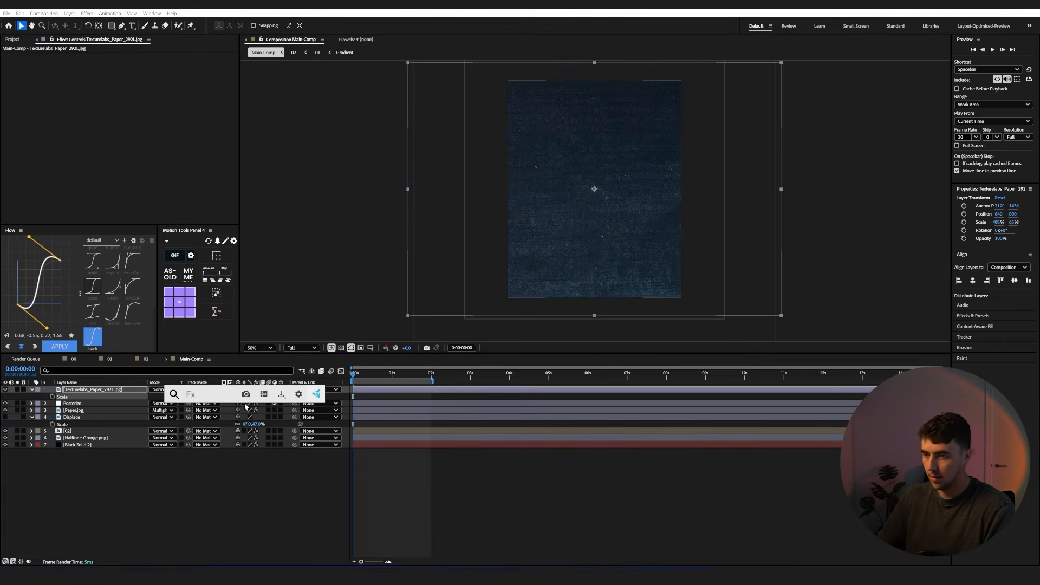
type("inve")
left_click(198, 418)
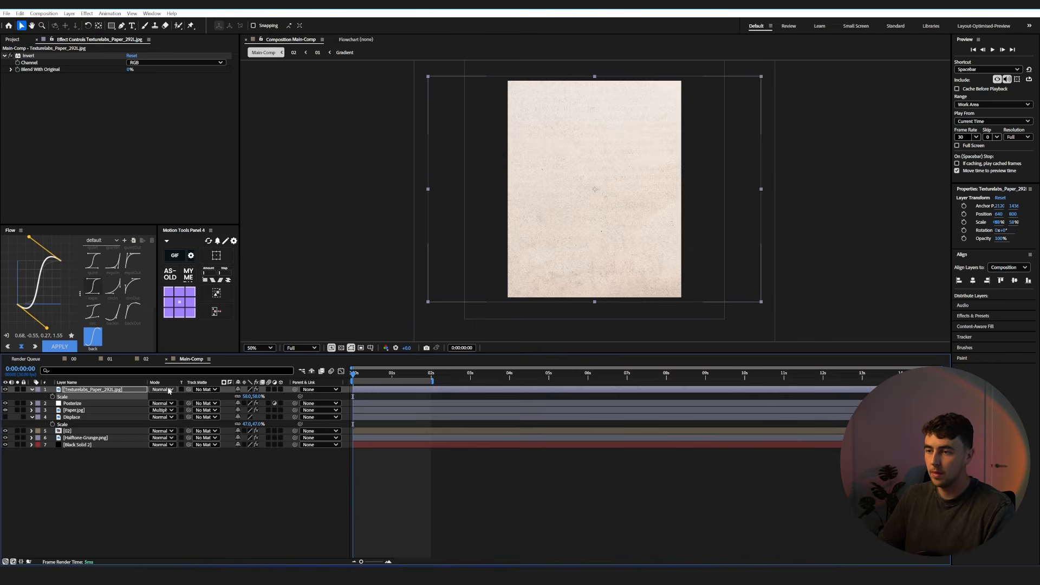
Set the Texturelabs_Paper_292L layer's blending mode to Multiply and add a Levels effect to it.
left_click(169, 390)
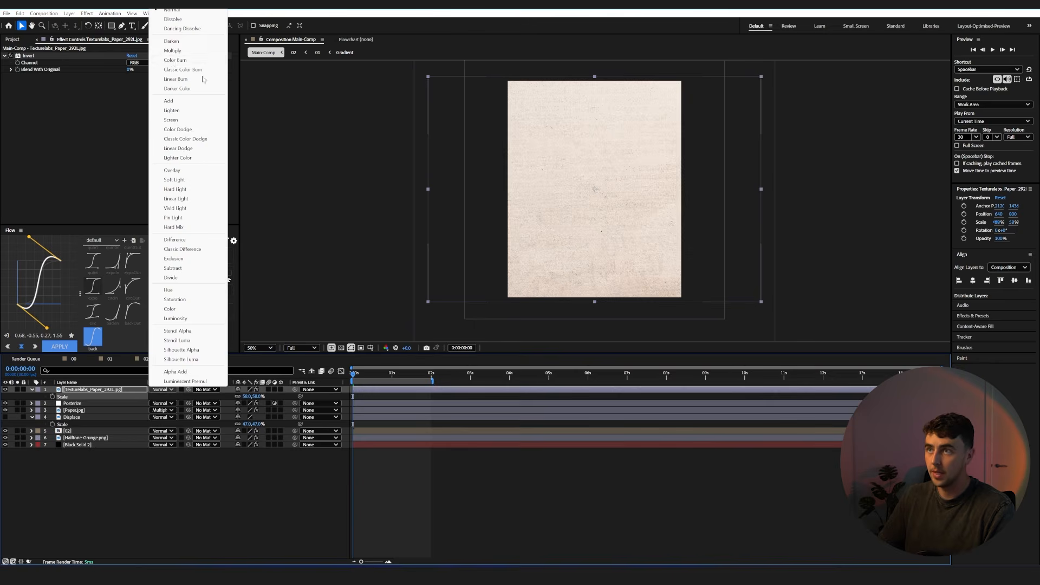
left_click(173, 50)
left_click(104, 391)
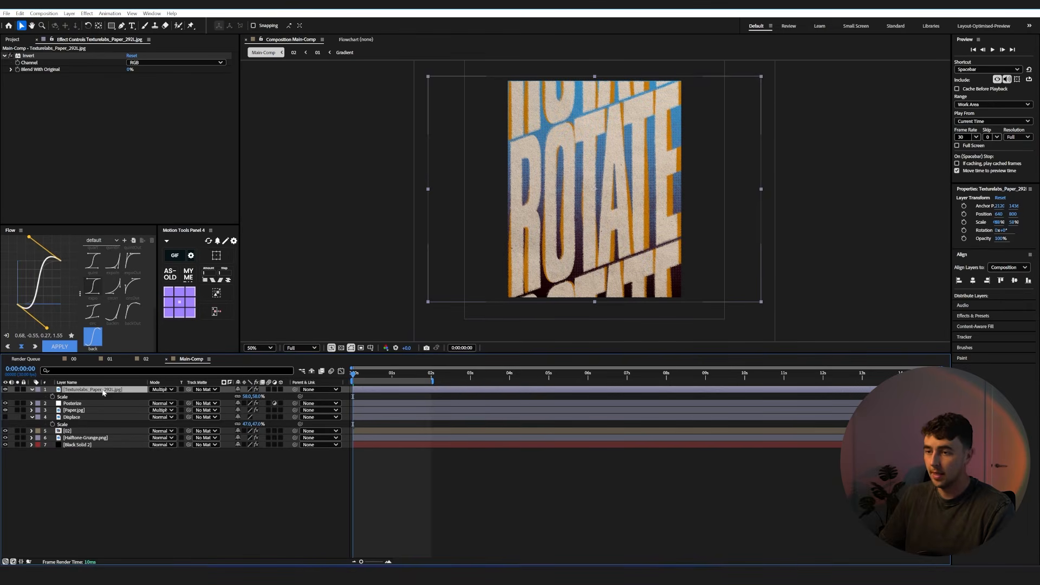
key("ctrl+space")
type("lev")
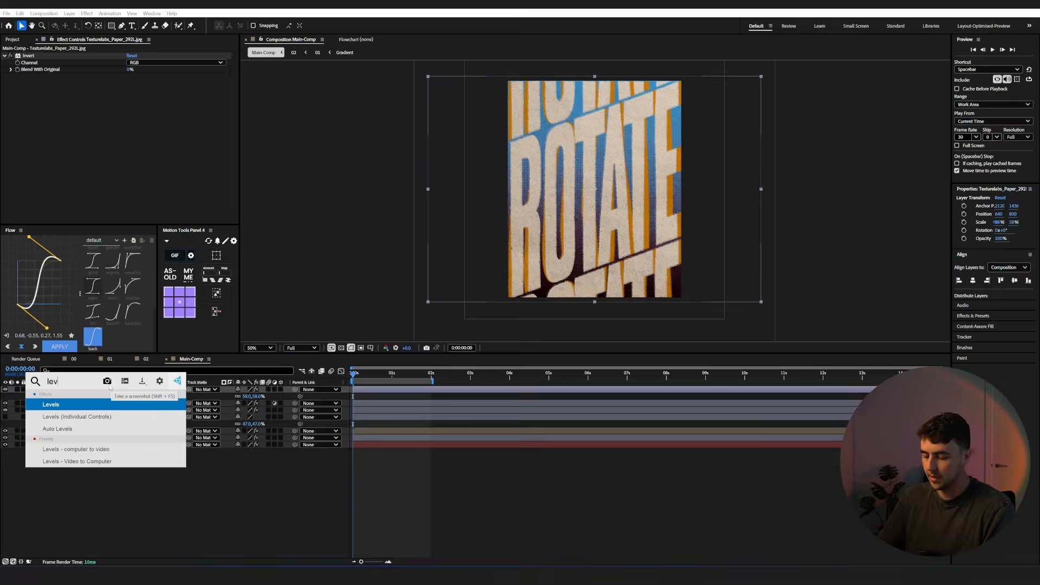
key("Return")
Set the Texturelabs_Paper_292L Levels to Input Black 59 and Input White 204, and preview the animation.
left_click_drag(25, 126, 47, 126)
left_click_drag(129, 126, 101, 124)
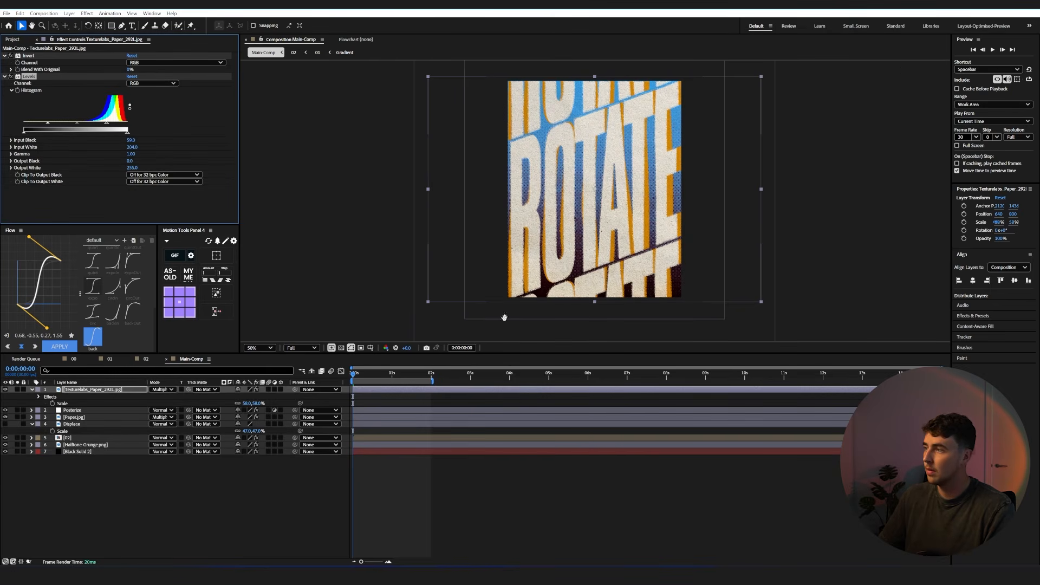
key("space")
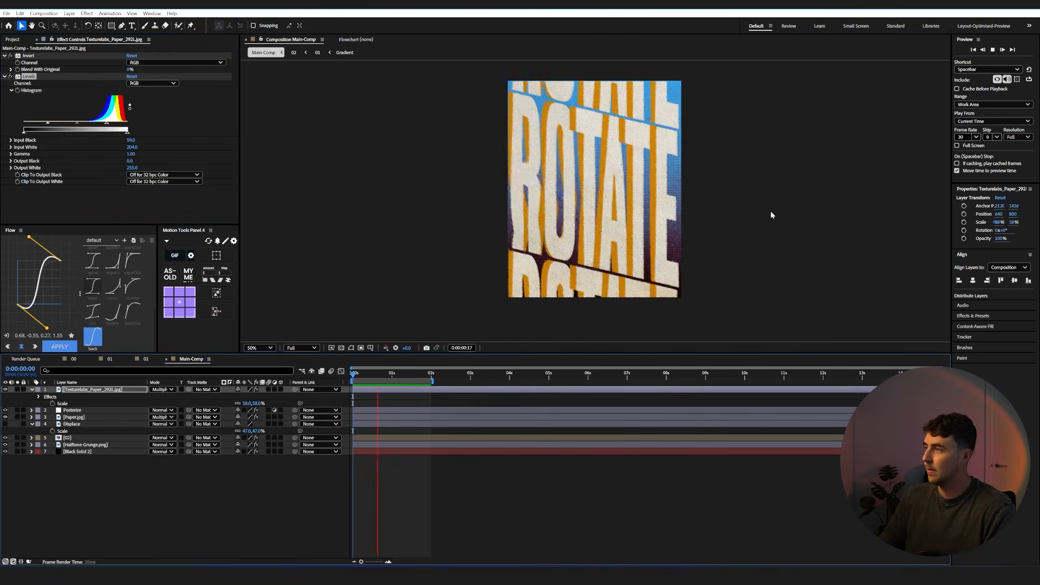
key("space")
key("space")
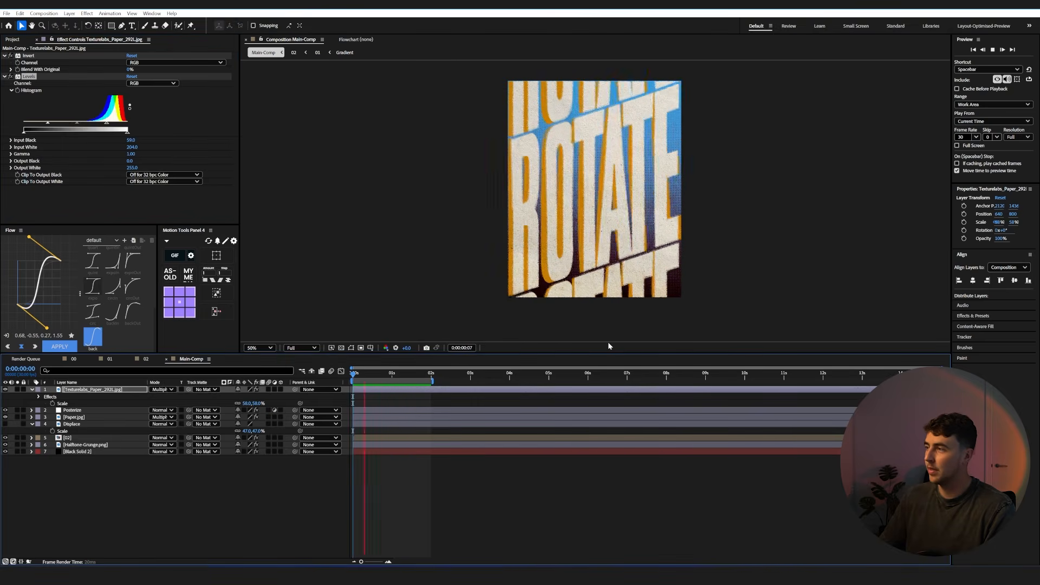
key("space")
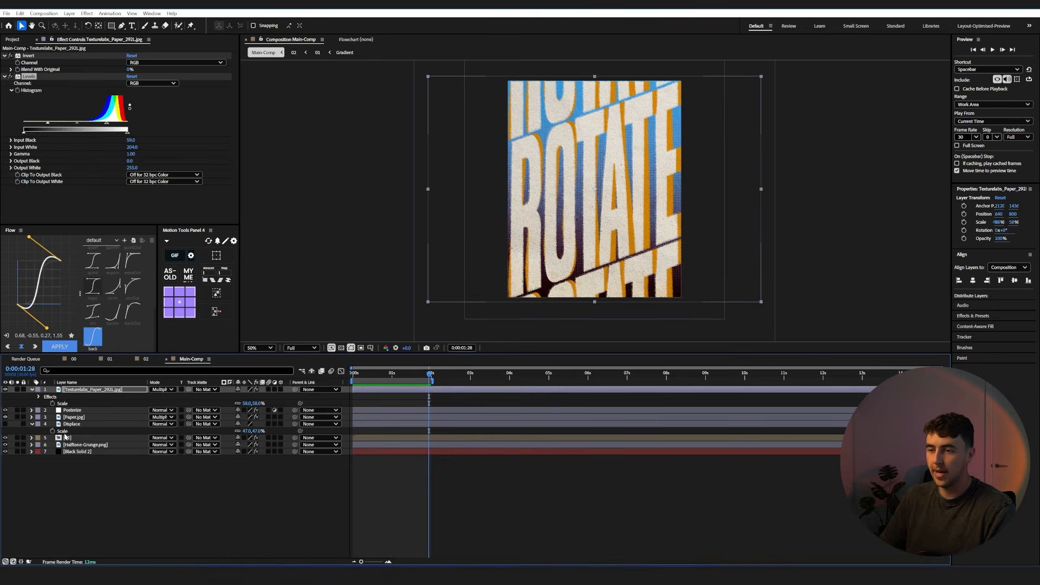
Open composition 02, trim its three 01 layers to end at 2 seconds, and play back the loop.
left_click(76, 440)
double_click(72, 437)
left_click_drag(134, 475, 96, 415)
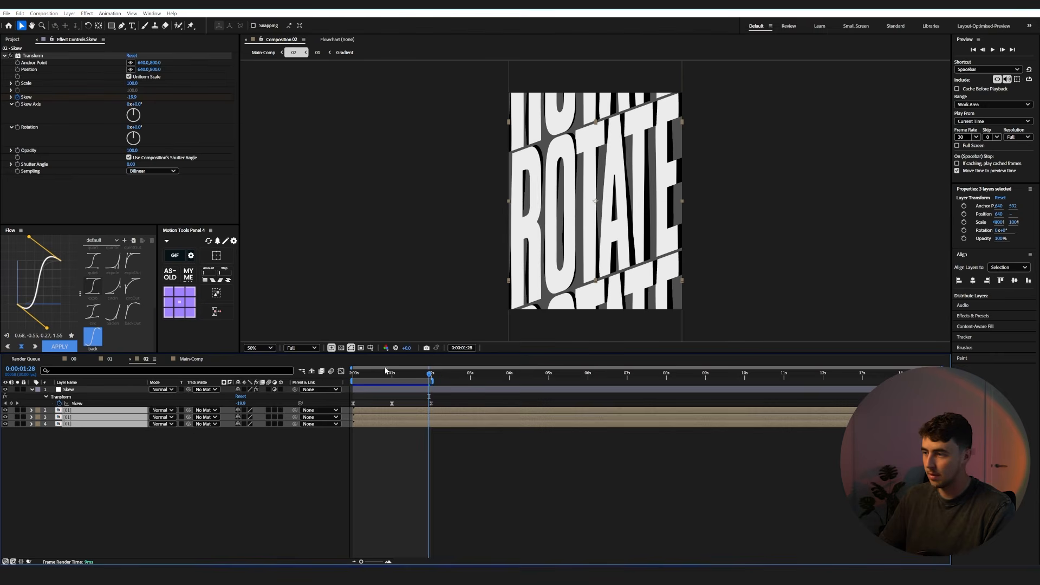
left_click_drag(429, 378, 431, 378)
left_click_drag(138, 465, 92, 413)
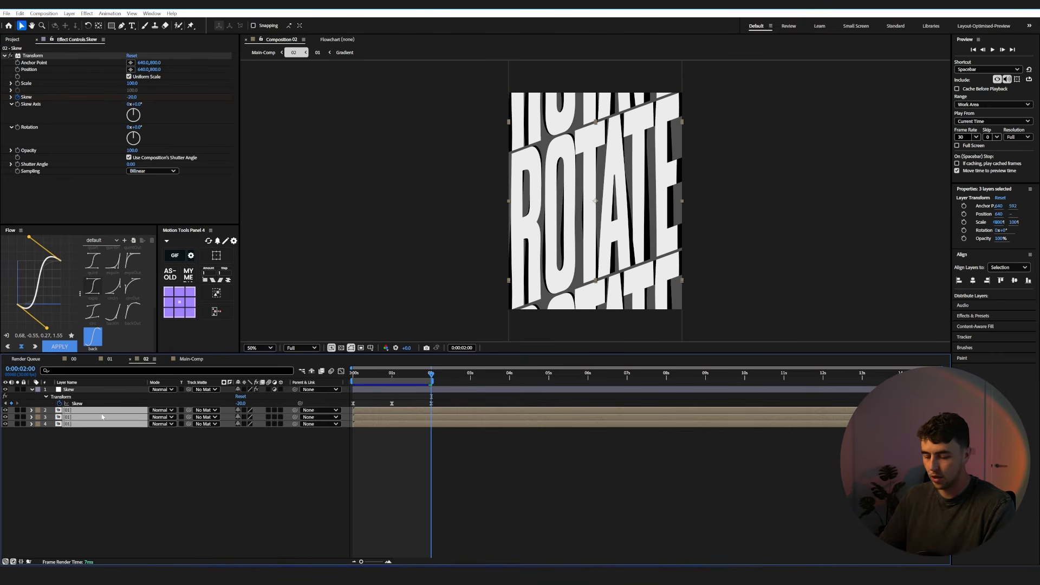
left_click(428, 446)
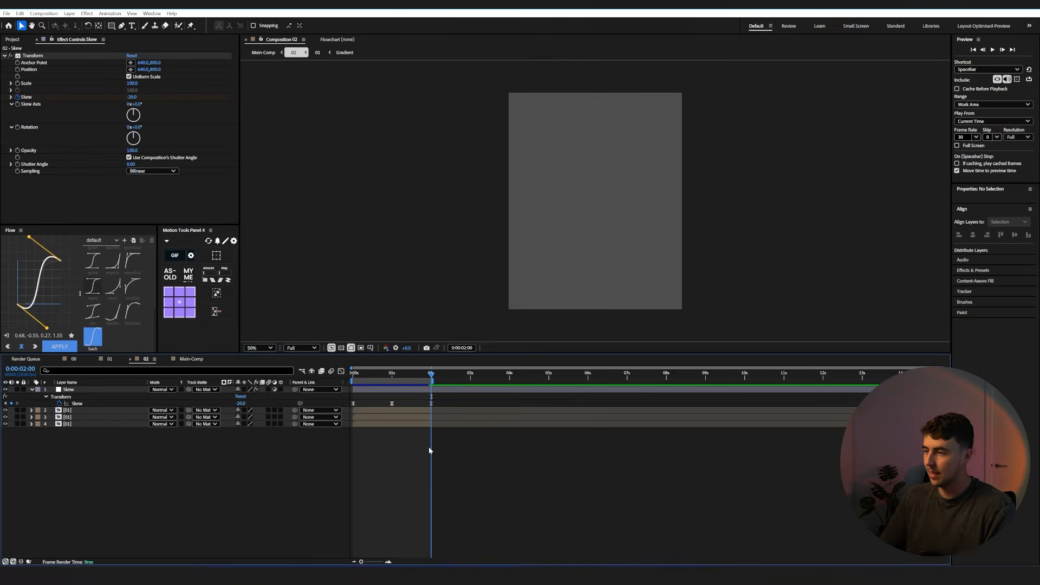
key("space")
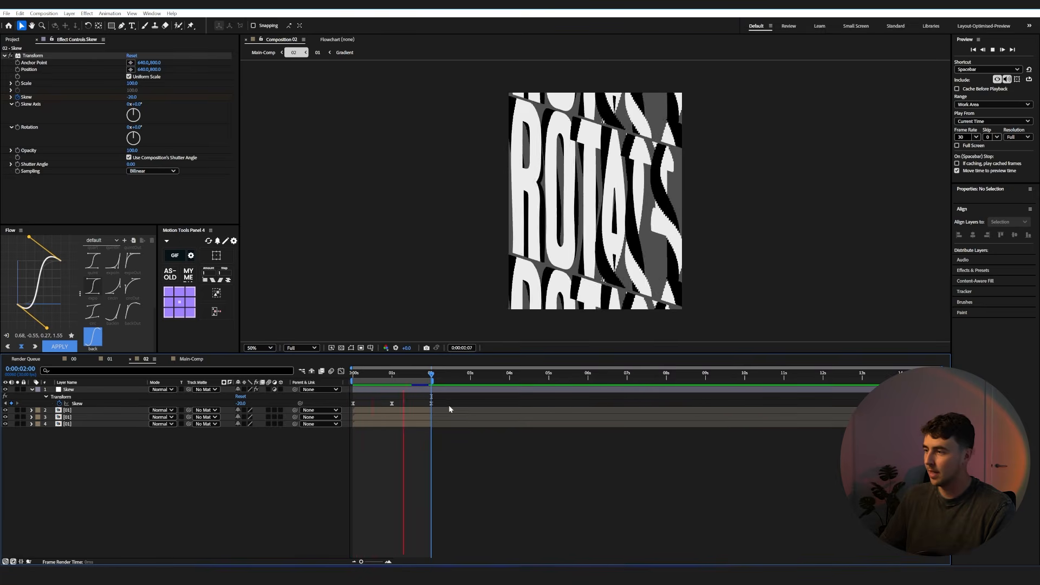
left_click(413, 376)
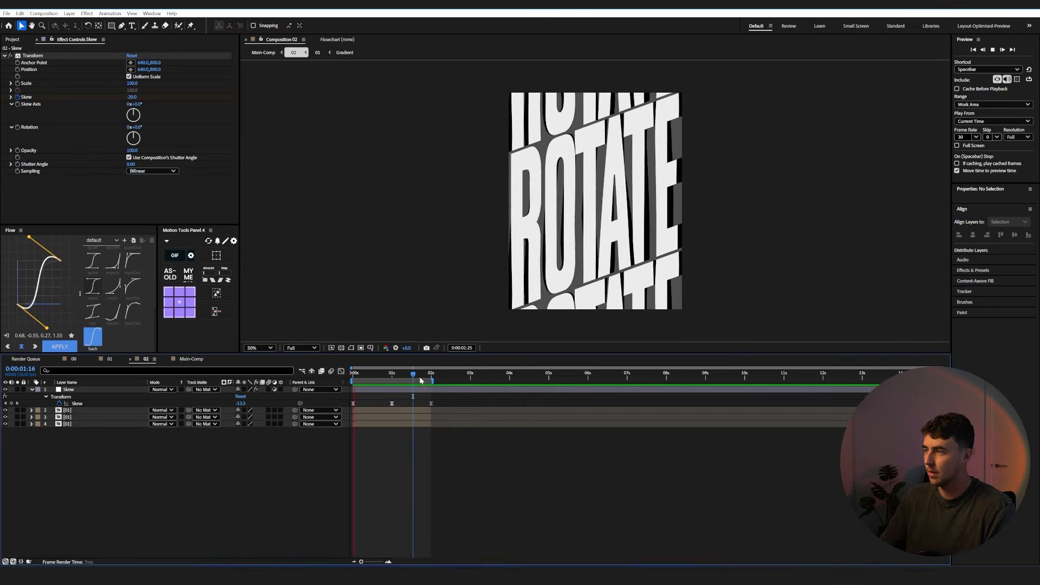
key("space")
Duplicate the three 01 layers and move the copies directly left of the originals, at X position about -656.
left_click_drag(119, 471, 83, 415)
key("ctrl+d")
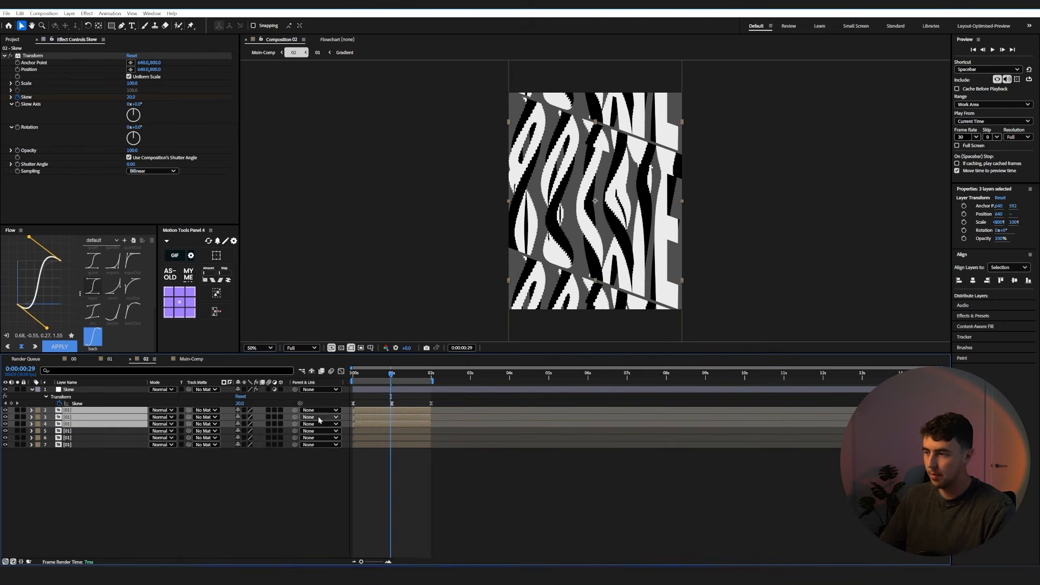
left_click_drag(624, 240, 447, 263)
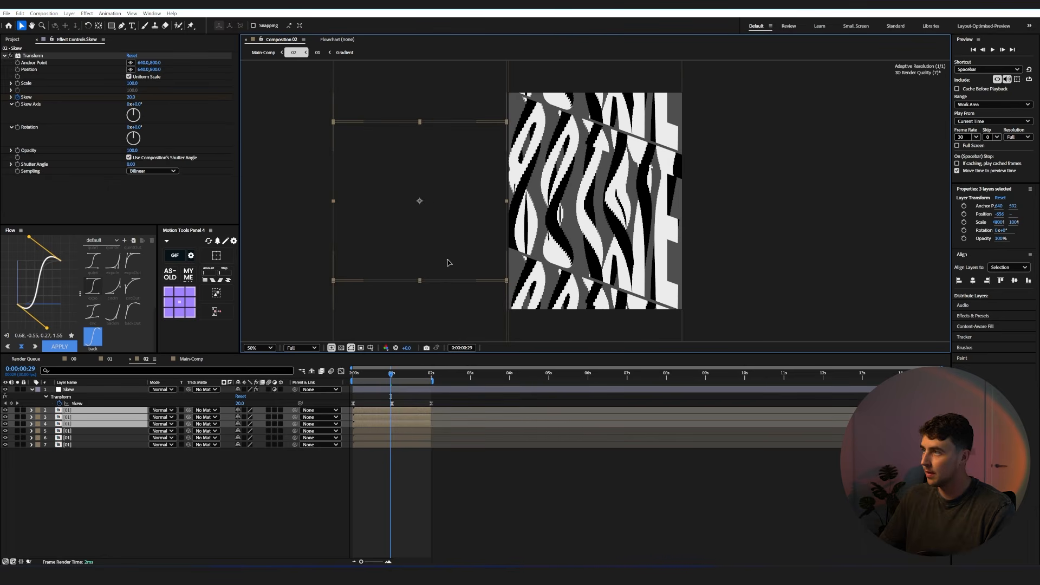
Hide the Skew layer and, at the first frame, parent all six 01 layers to a new null.
left_click(5, 390)
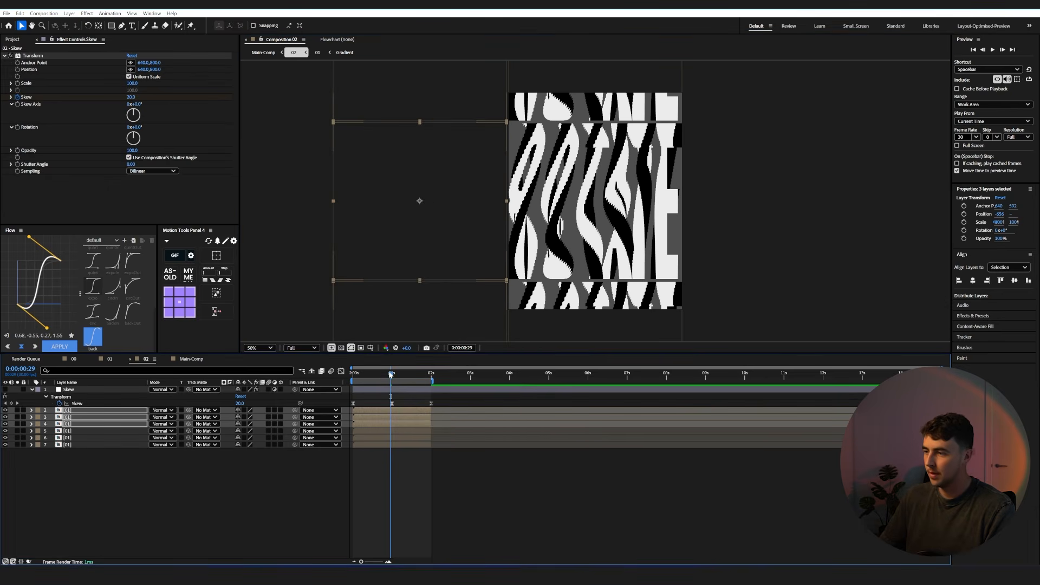
left_click_drag(390, 374, 350, 430)
left_click_drag(145, 484, 73, 407)
left_click(216, 257)
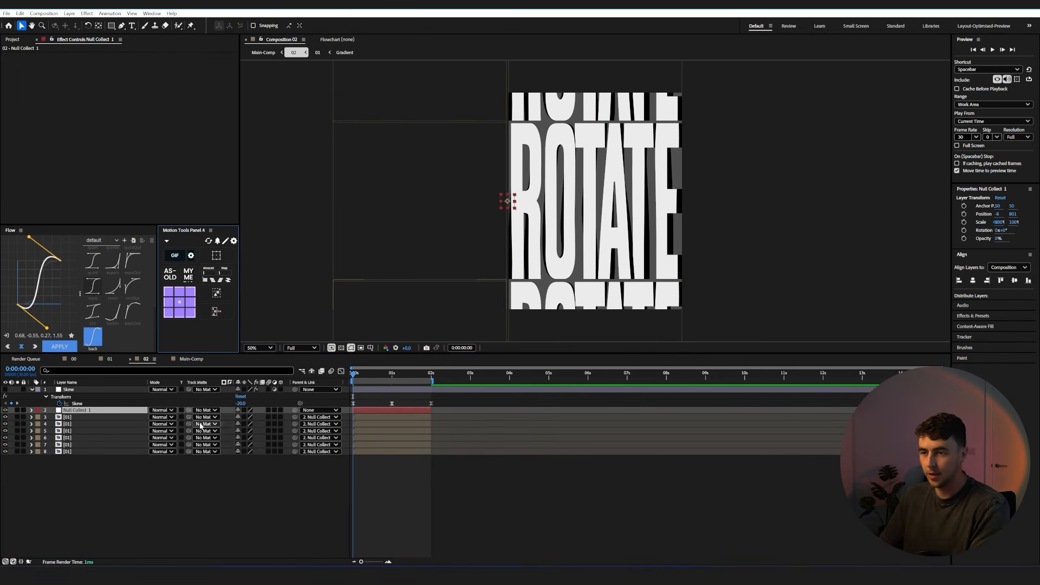
Keyframe the null's position at 1 second, then move it right to X about 1281 at frame 0:00:01:29 and play back the slide.
key("p")
left_click(394, 378)
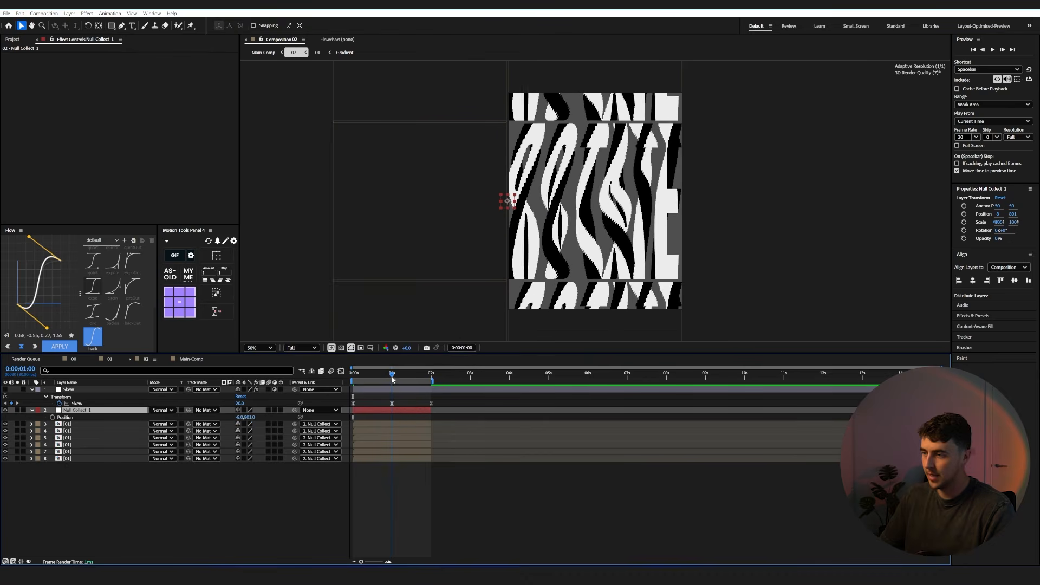
left_click(52, 418)
left_click_drag(405, 375, 429, 376)
left_click_drag(430, 373, 435, 395)
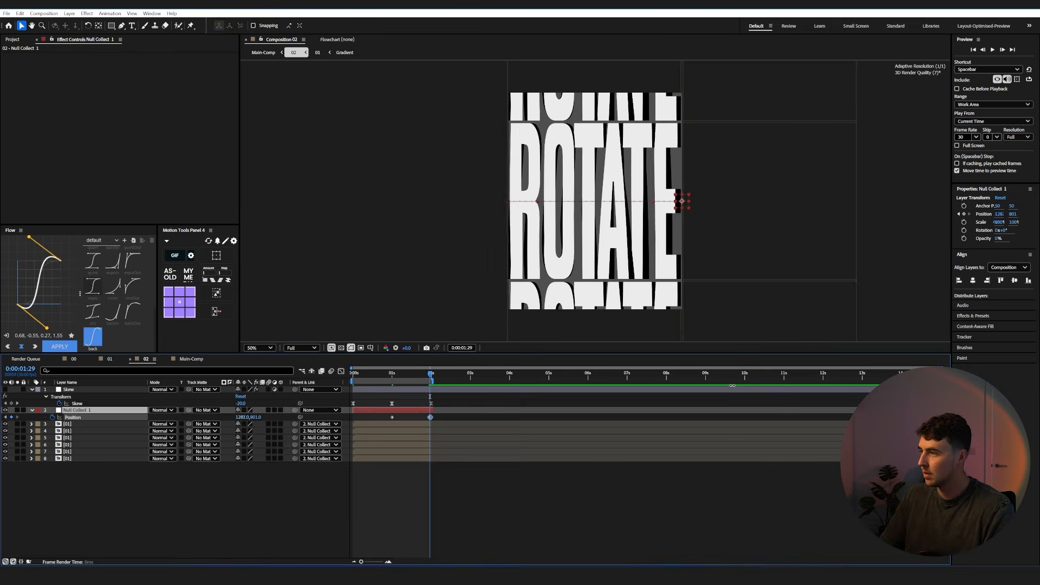
key("space")
key("space")
Apply the quart easing preset (0.76, 0.00, 0.24, 1.00) to both position keyframes of the null.
left_click_drag(384, 414, 452, 421)
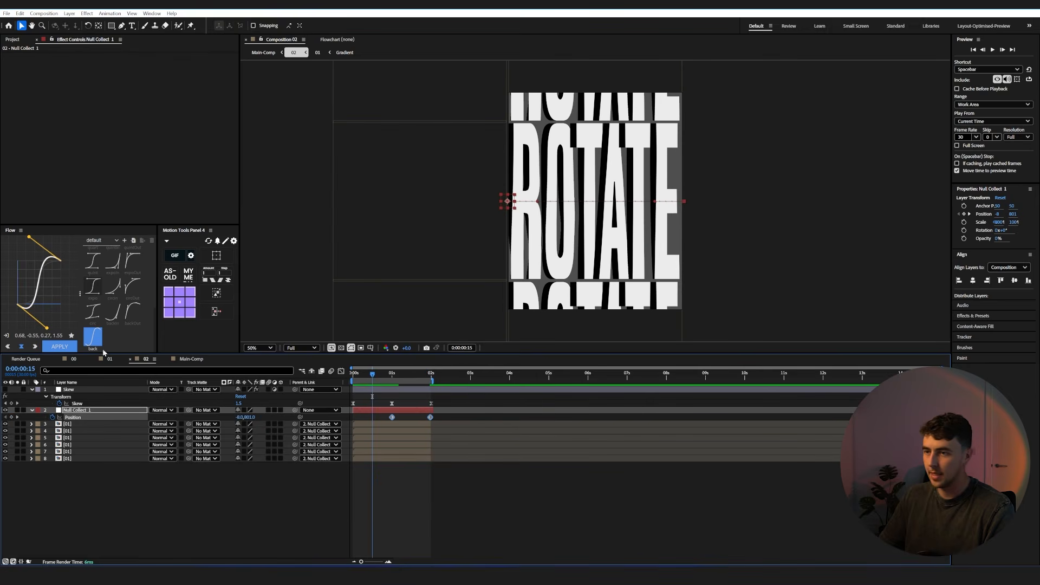
scroll(134, 316, "up", 1)
scroll(127, 330, "up", 3)
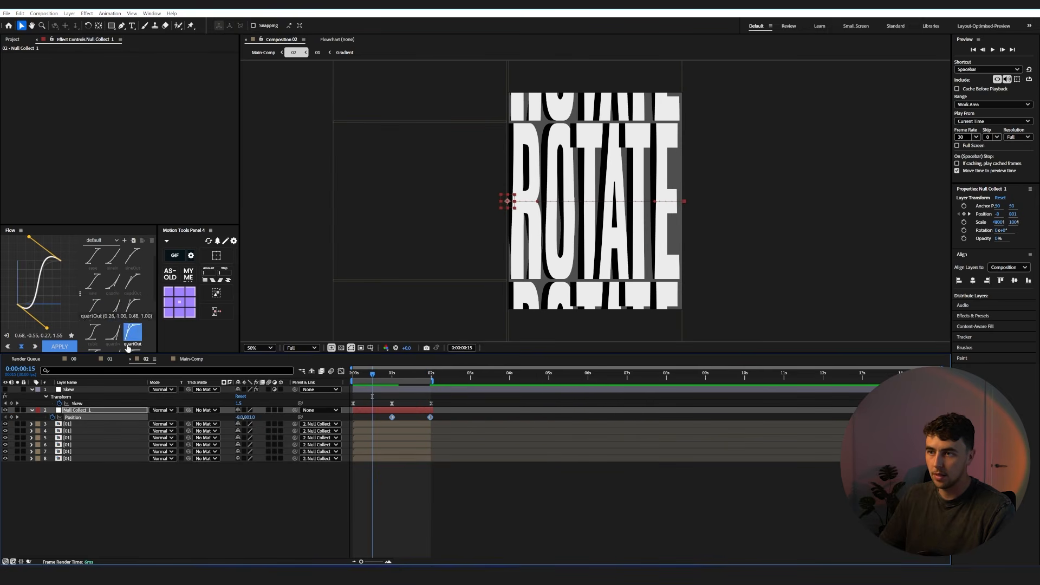
scroll(122, 318, "down", 1)
left_click(94, 317)
left_click(58, 347)
Preview the eased slide, make the Skew layer visible again, and preview the combined motion.
key("space")
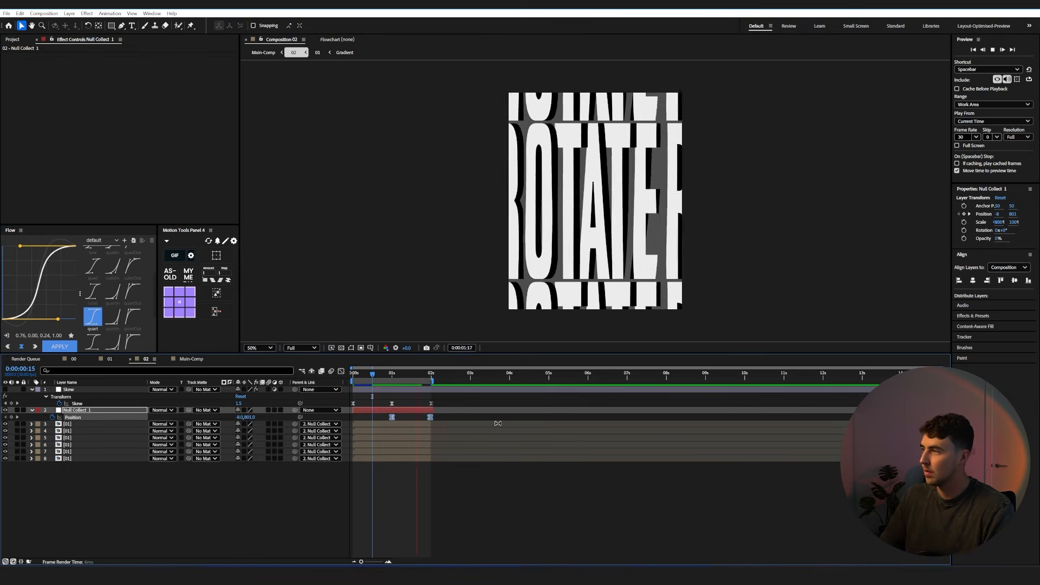
key("space")
key("space")
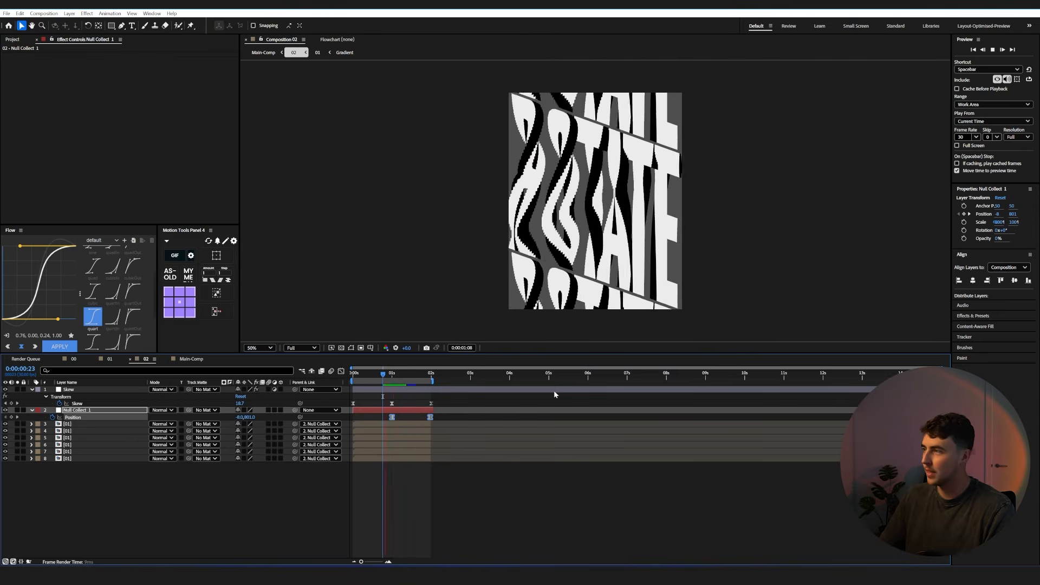
key("space")
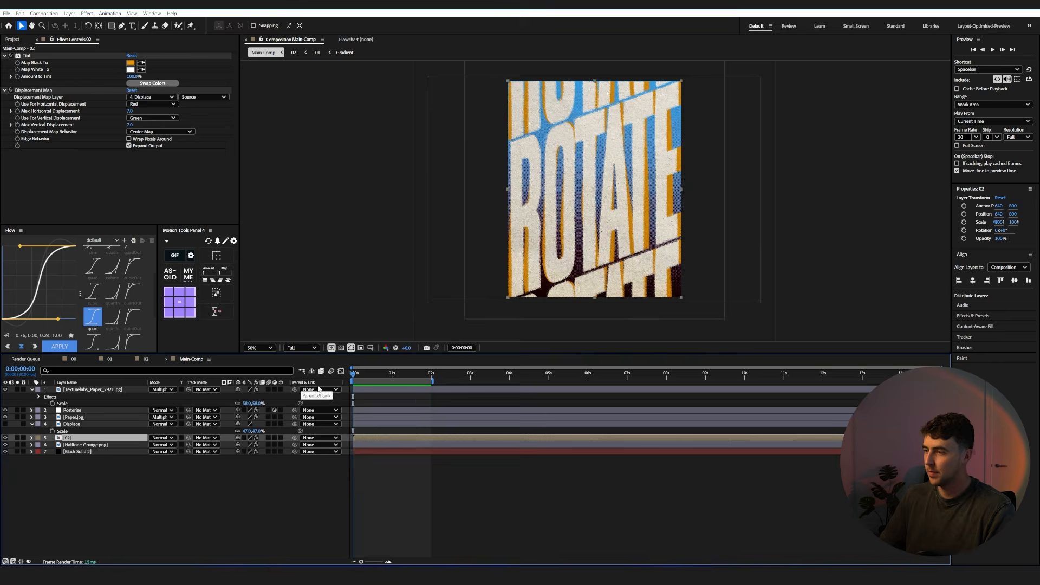
Play back Main-Comp, review the loop in an enlarged composition viewer, and restore the normal layout.
key("space")
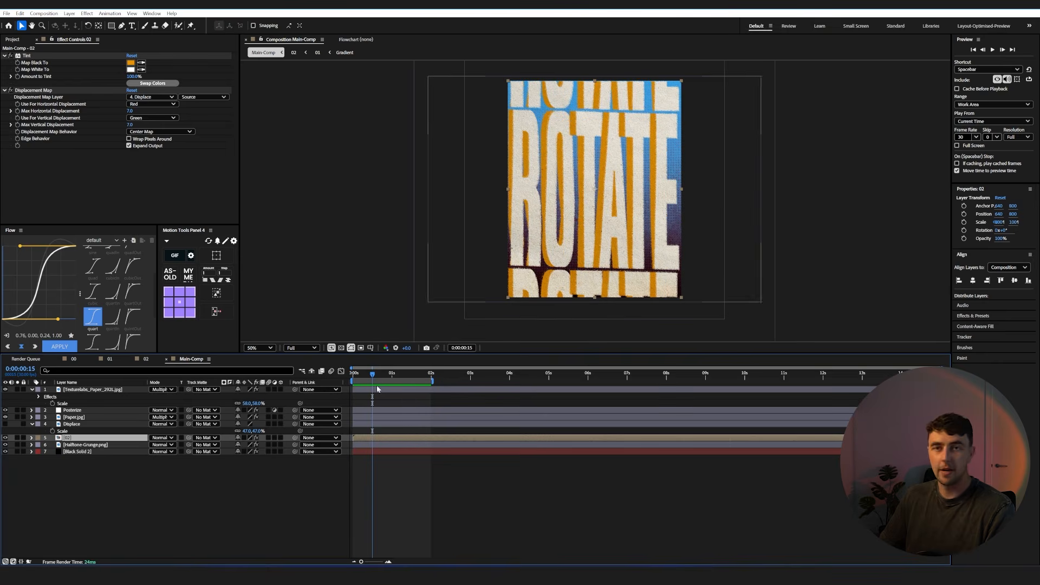
left_click_drag(379, 381, 273, 15)
left_click(273, 43)
double_click(284, 42)
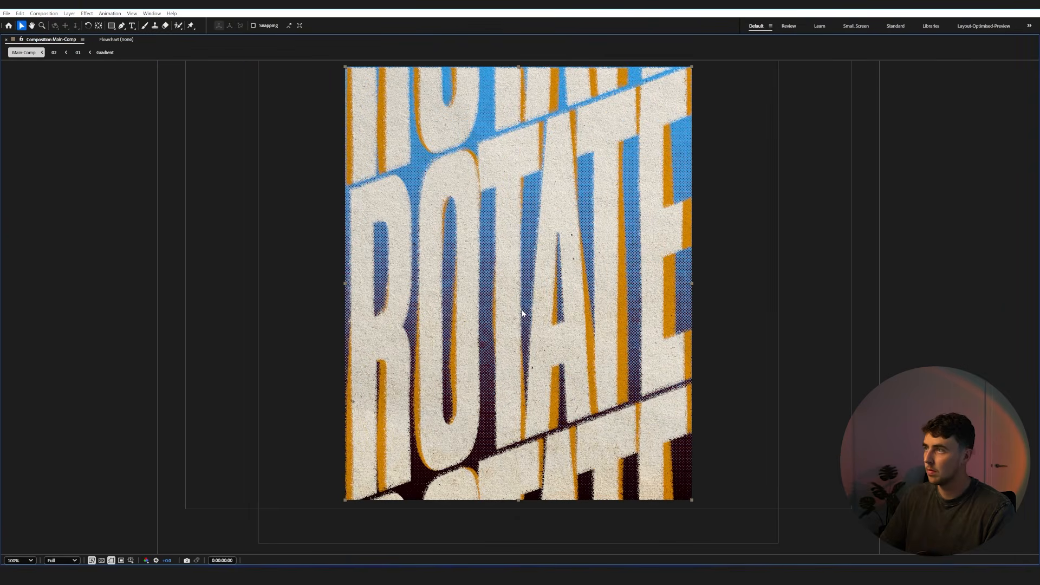
key("space")
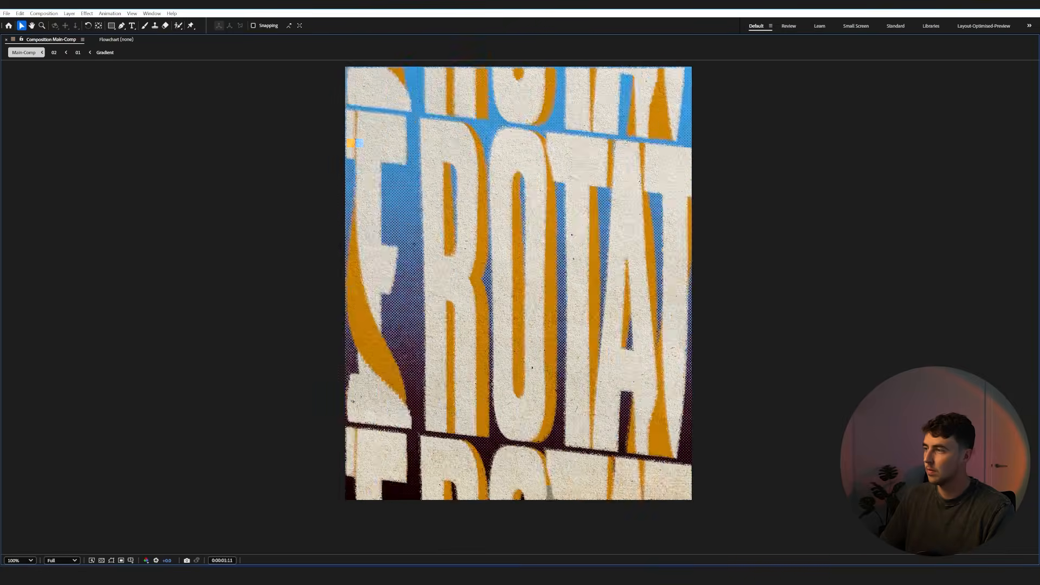
key("space")
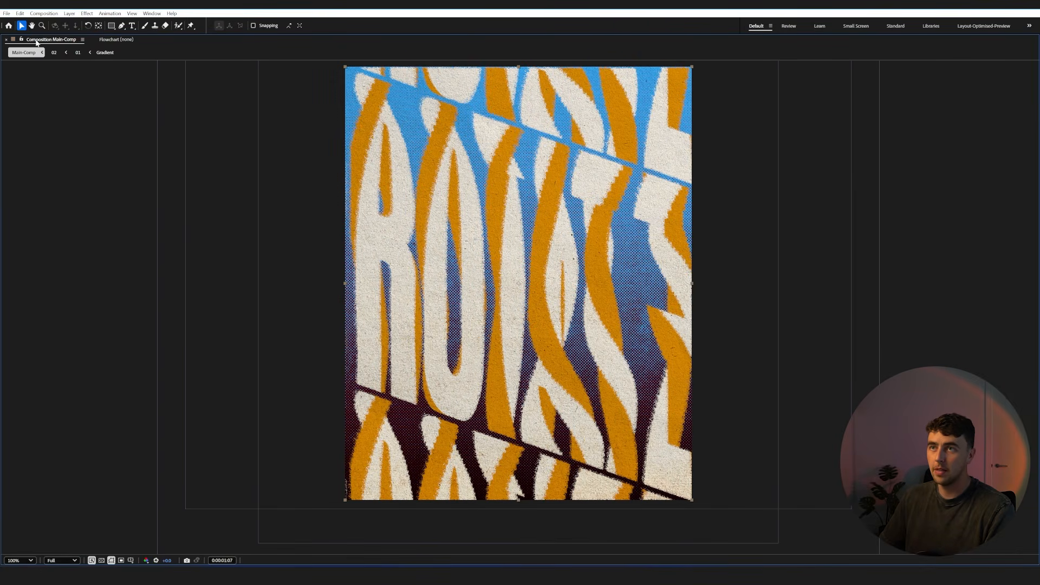
double_click(46, 42)
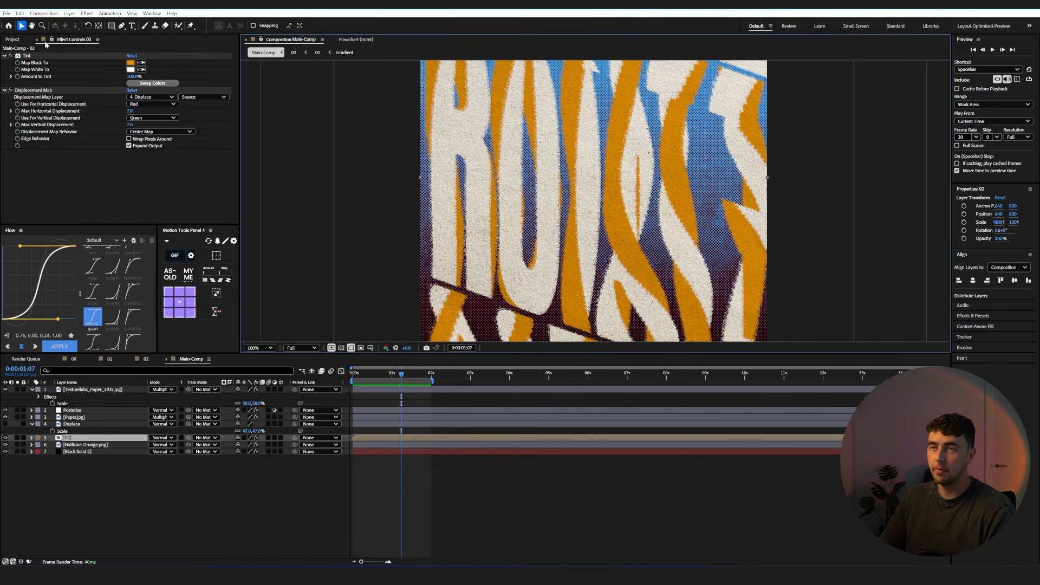
Open composition 01 through composition 02 and set the 00 layer's Time Displacement Time Resolution to 220 fps.
double_click(89, 437)
left_click(77, 424)
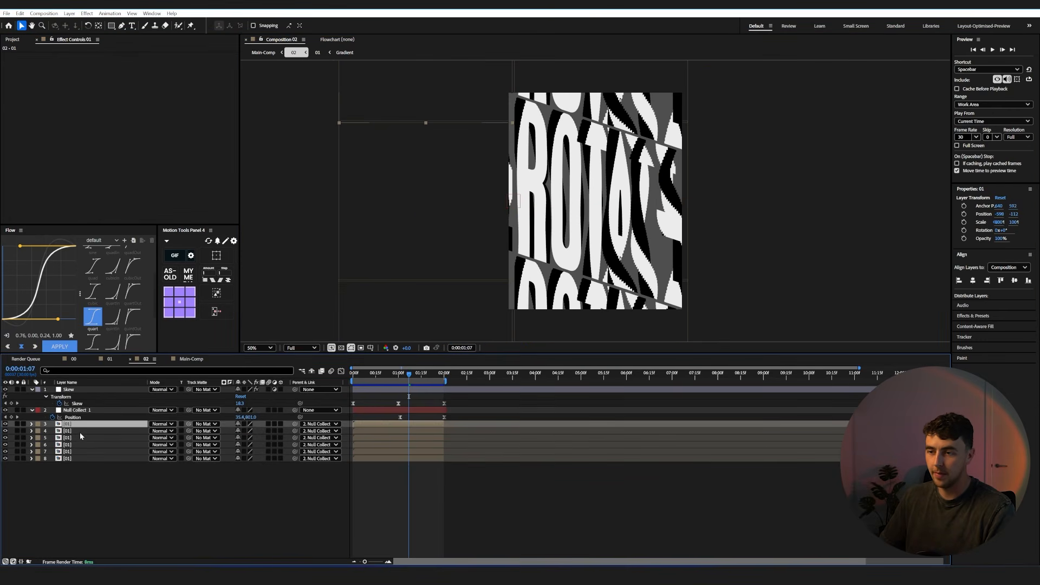
double_click(75, 425)
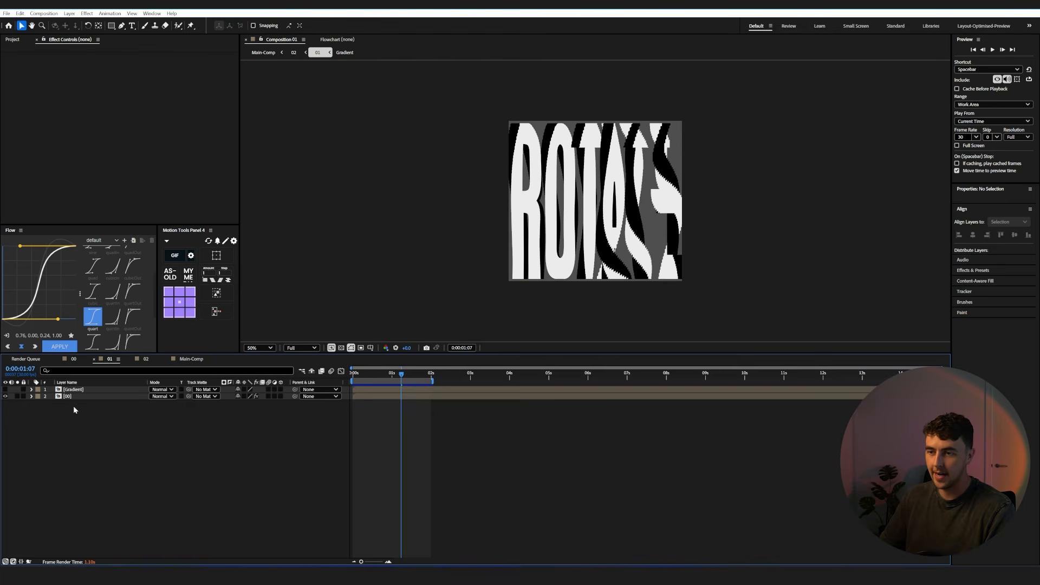
left_click(132, 76)
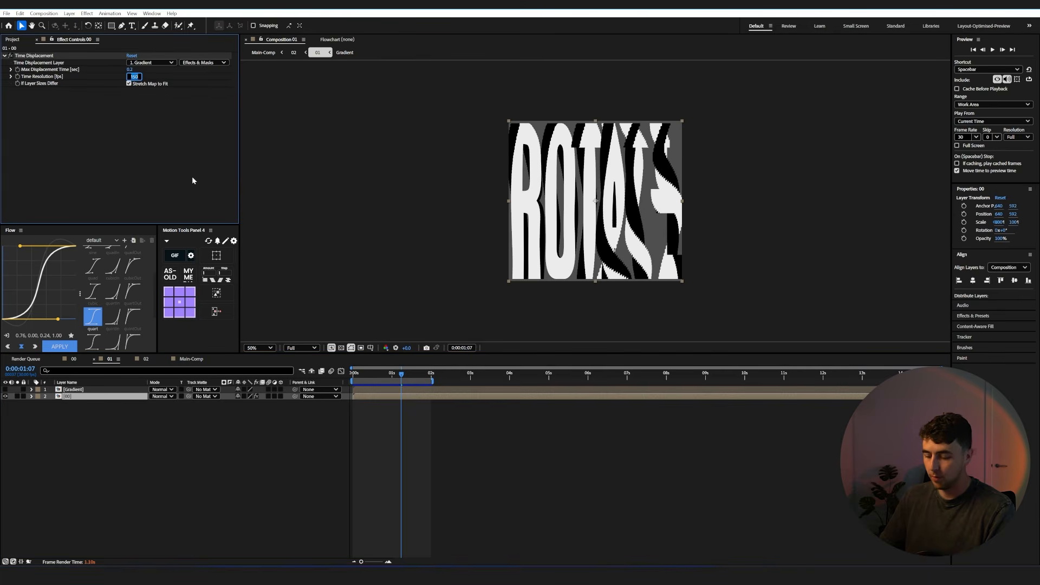
left_click(174, 495)
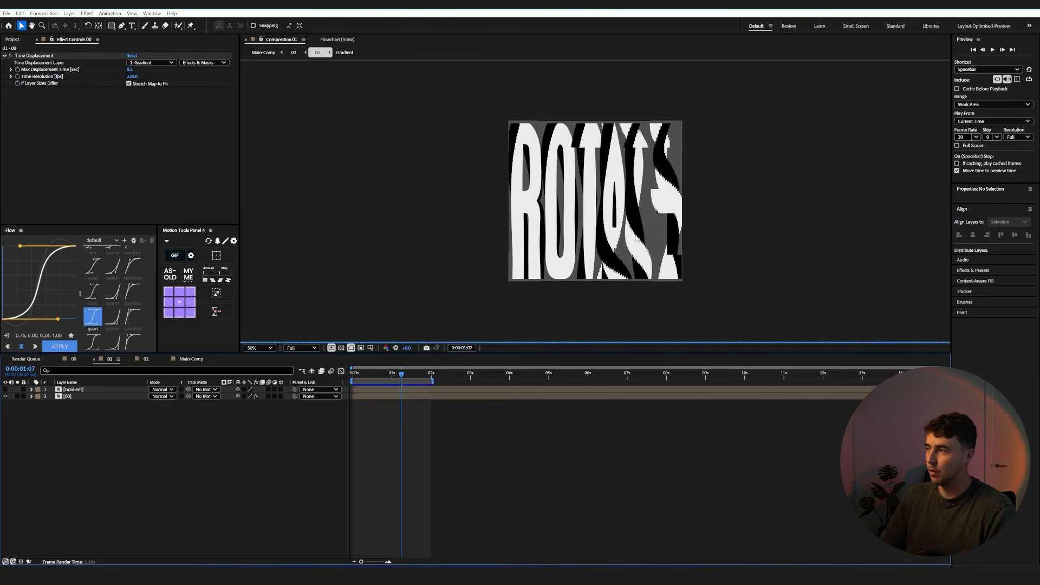